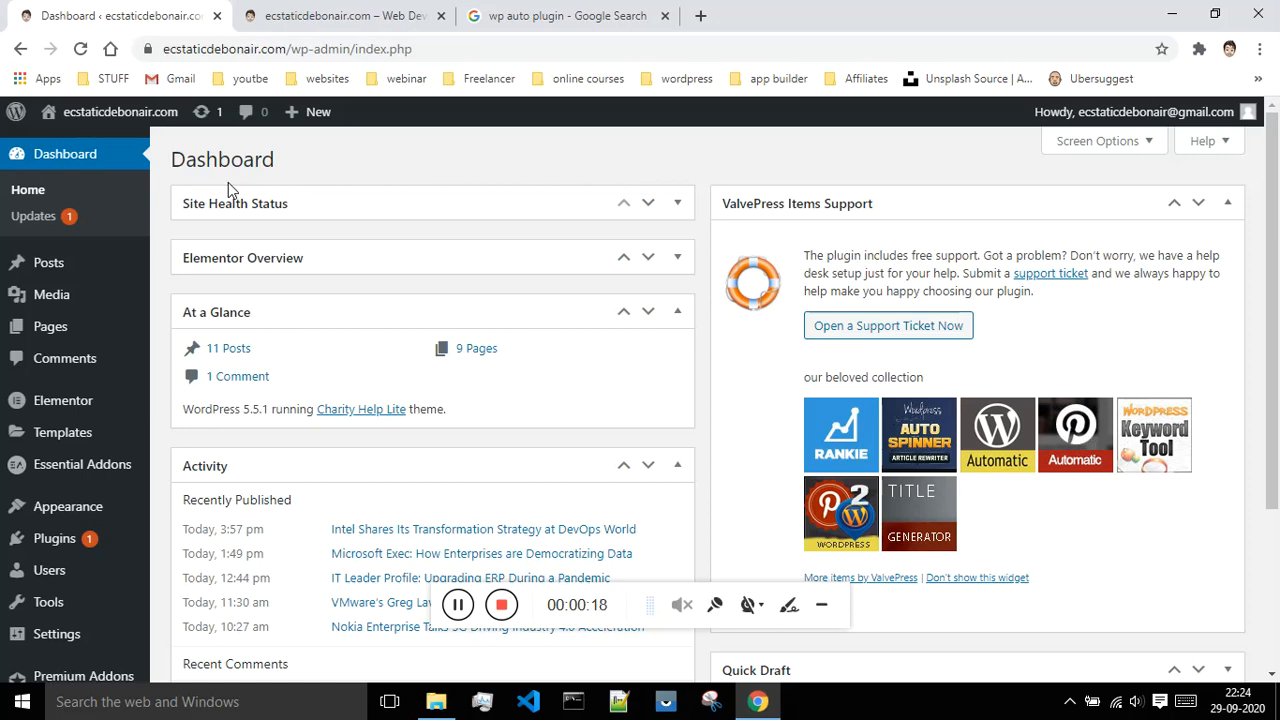
# Step: Open the CodeCanyon ad result for WordPress automatic plugins from the "wp auto plugin" Google search
pyautogui.click(490, 20)
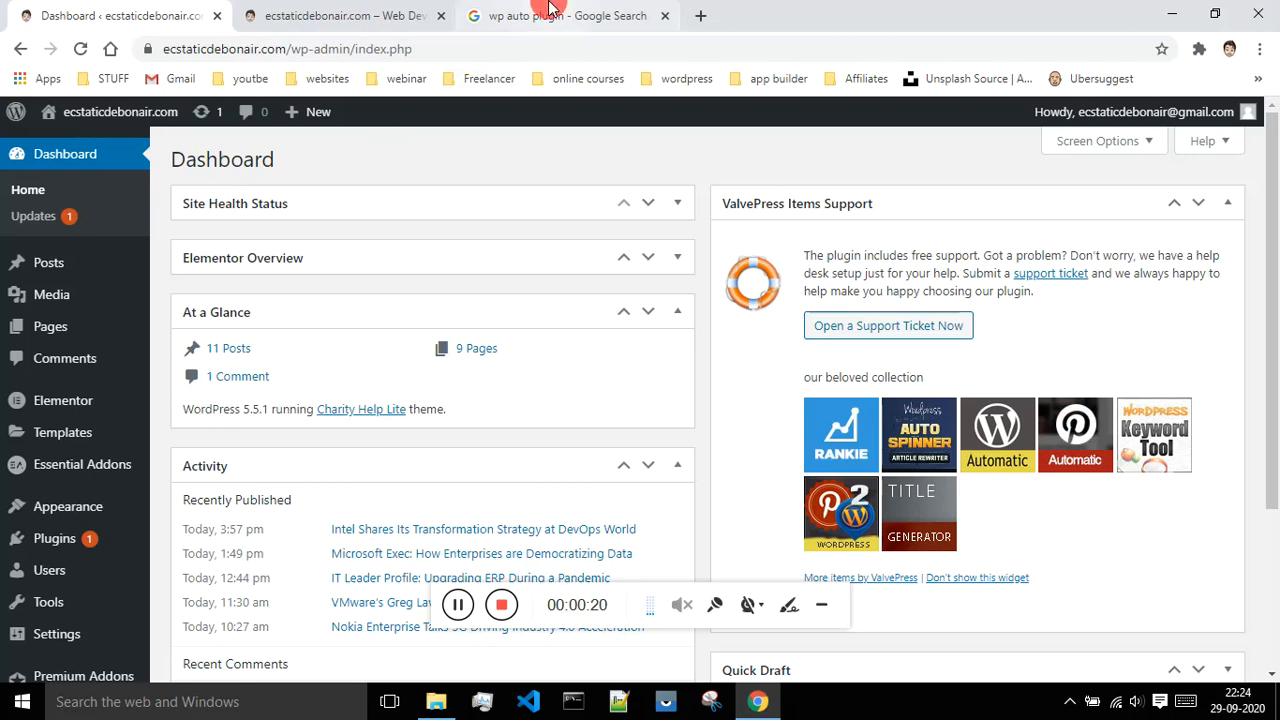
pyautogui.scroll(1, 426, 317)
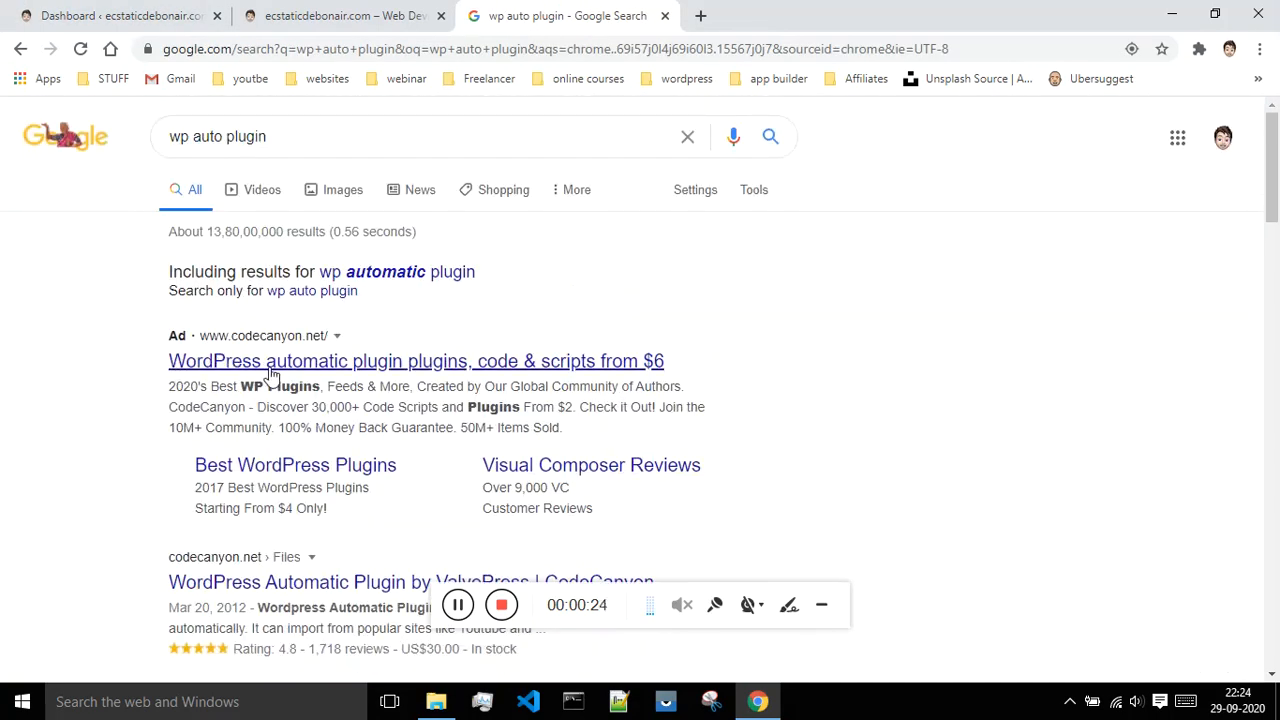
pyautogui.click(370, 367)
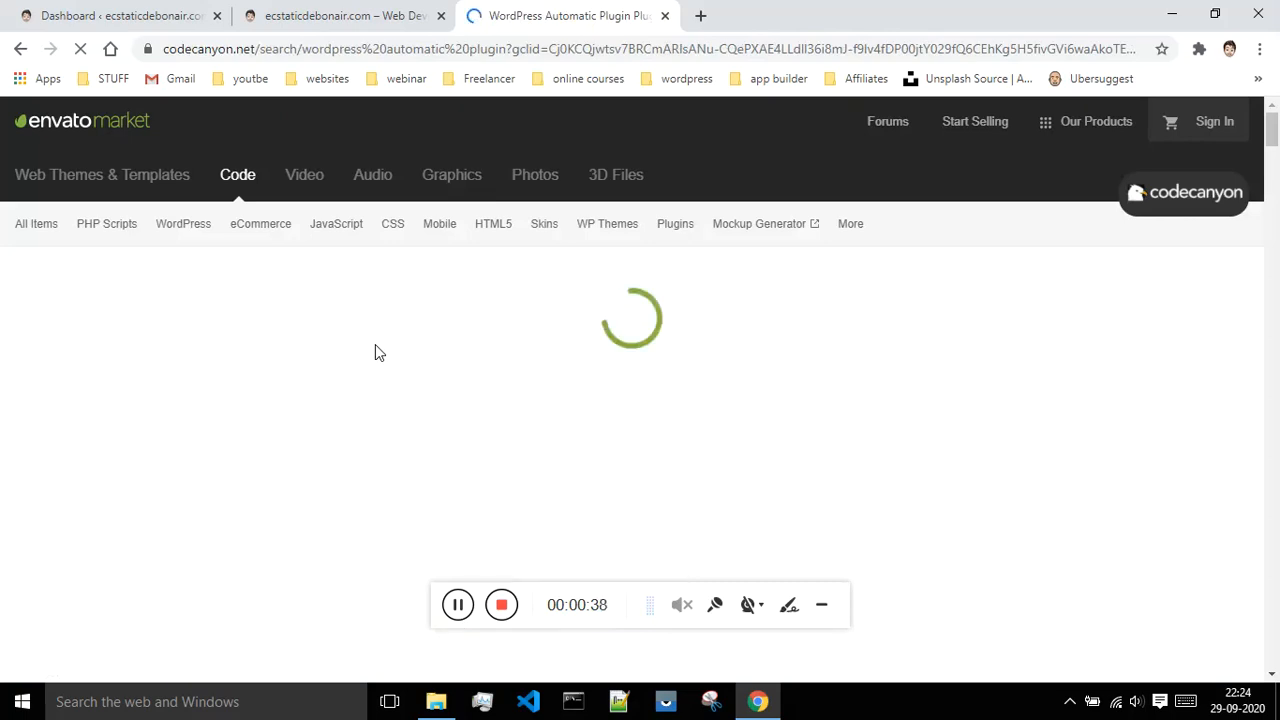
# Step: Look over the ecstaticdebonair.com home page, examining the post carousel and the recent posts list
pyautogui.click(286, 14)
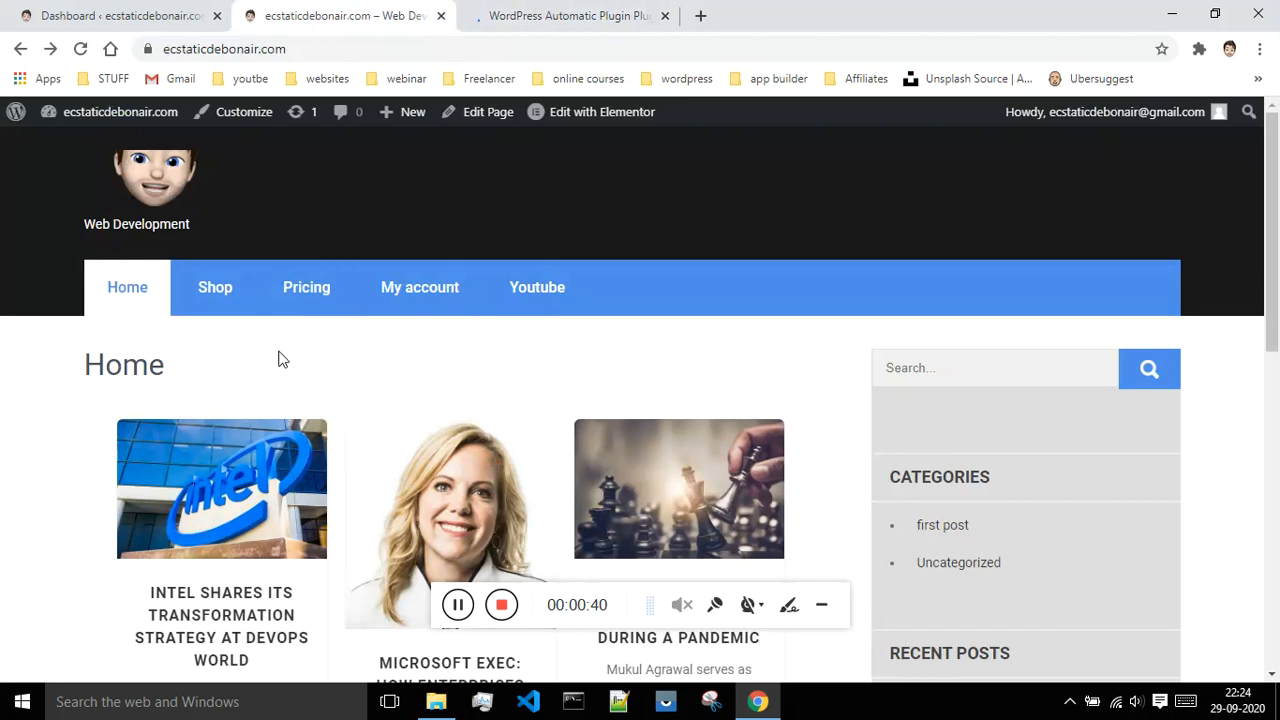
pyautogui.scroll(-5, 50, 365)
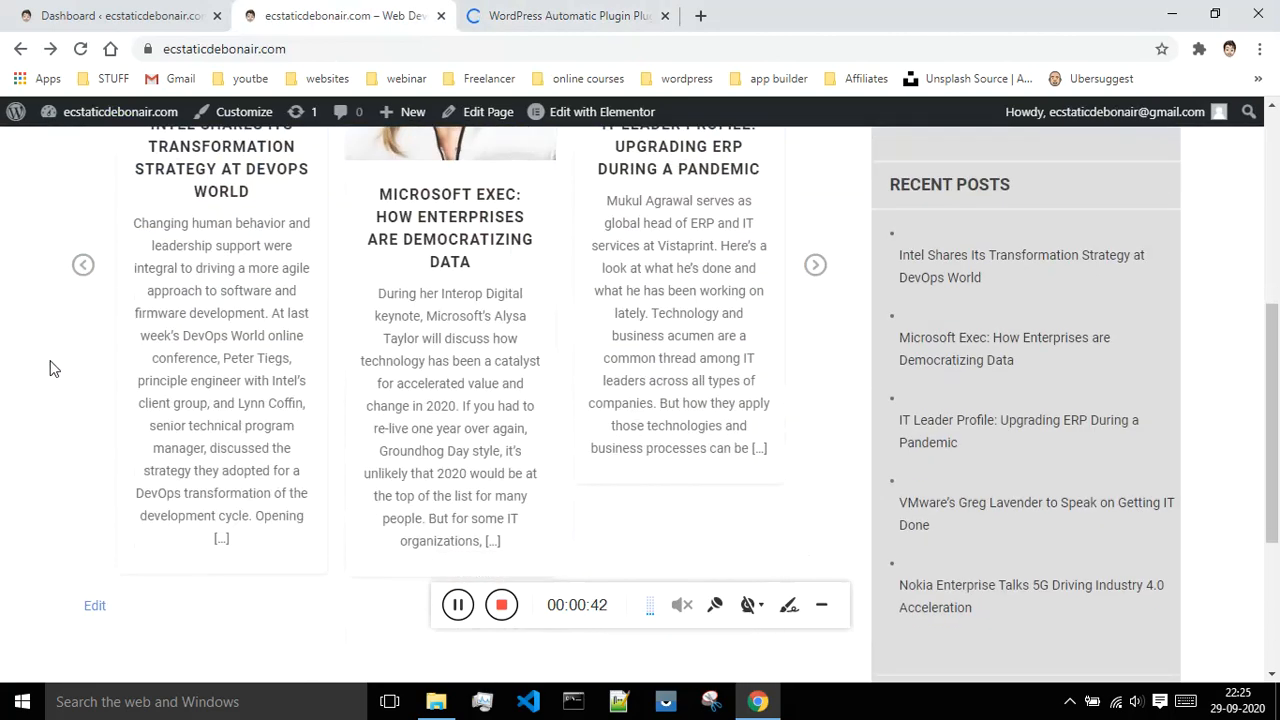
pyautogui.scroll(3, 50, 369)
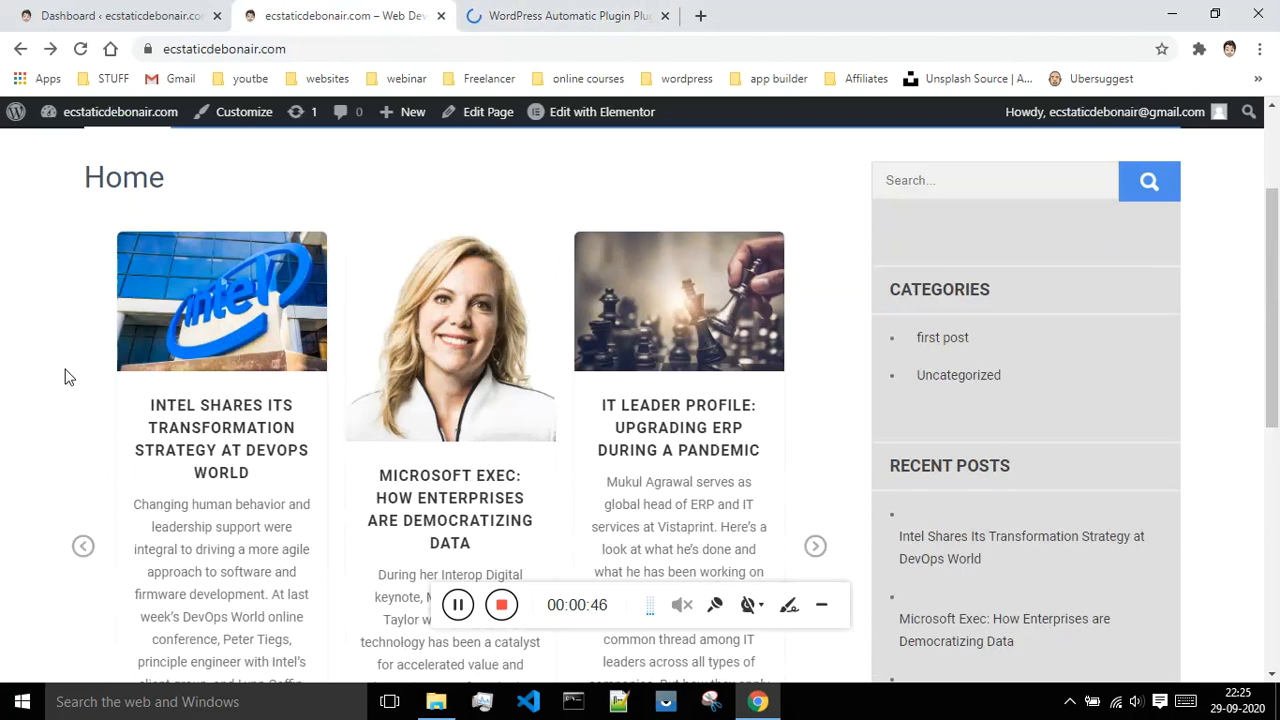
pyautogui.scroll(2, 60, 370)
pyautogui.scroll(-4, 824, 427)
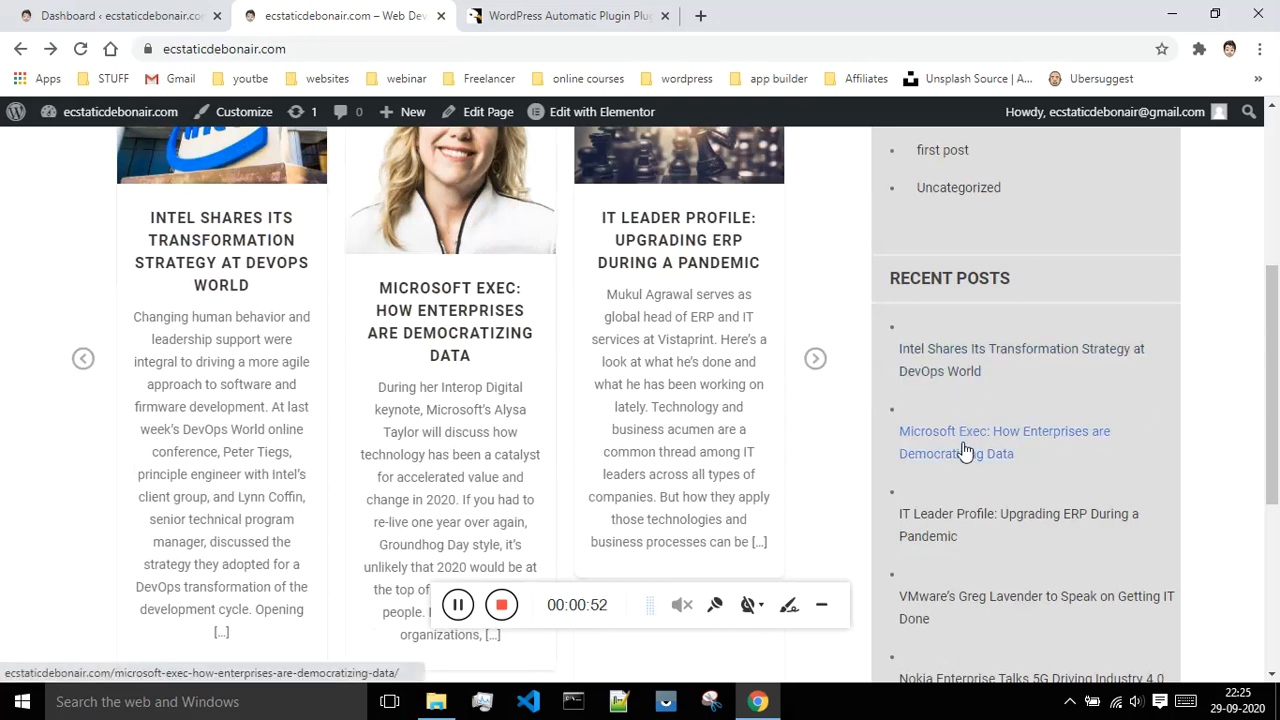
pyautogui.scroll(-1, 968, 450)
pyautogui.scroll(2, 974, 574)
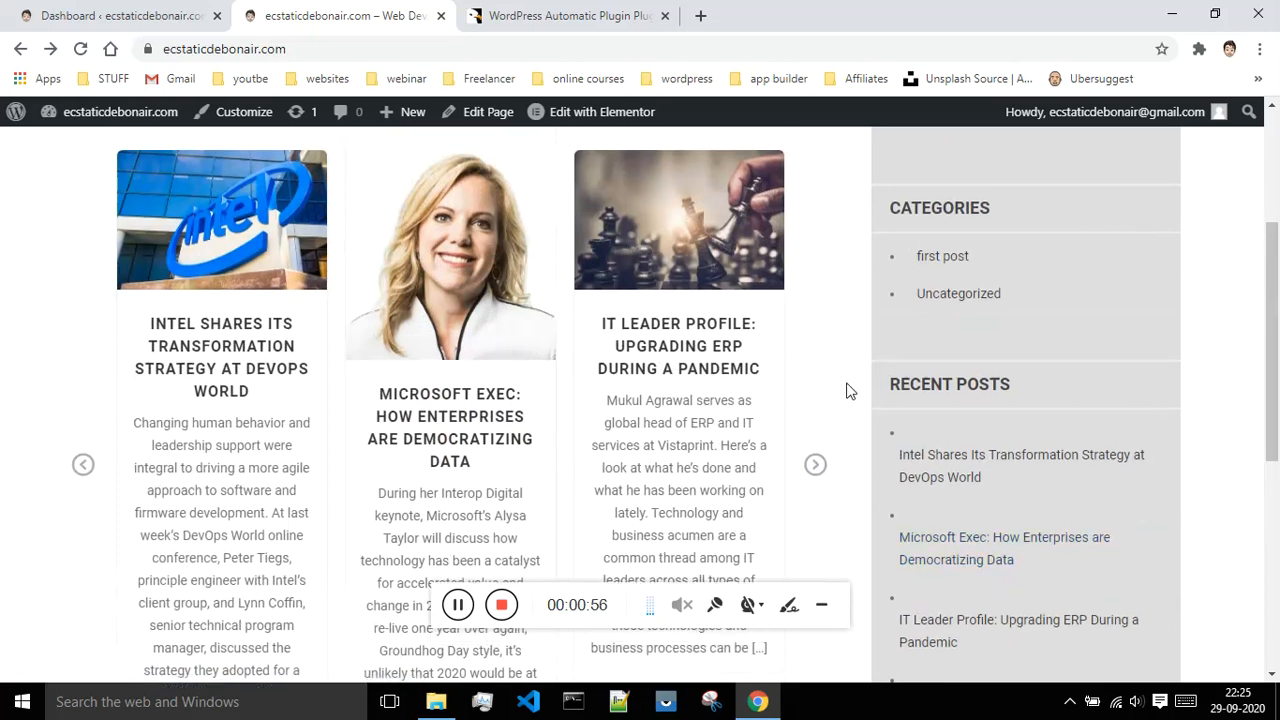
pyautogui.scroll(3, 846, 389)
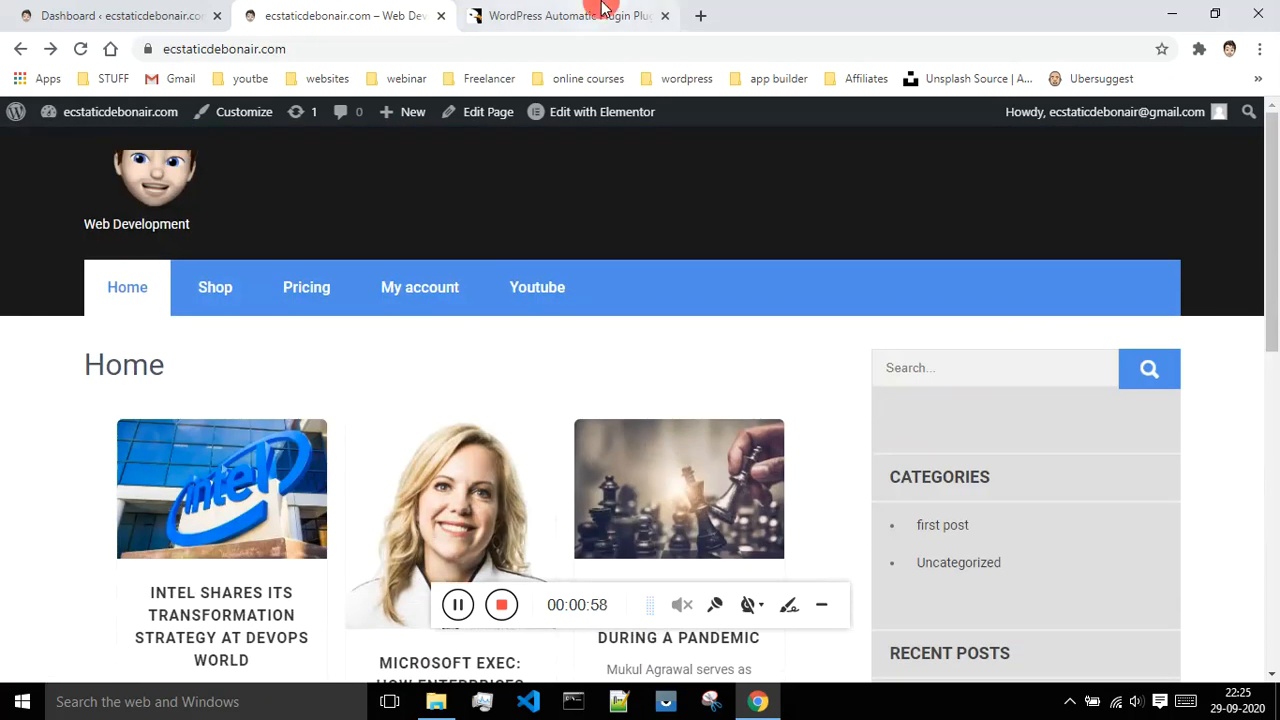
# Step: Examine the CodeCanyon search results, checking the WordPress Automatic Plugin's price and the similar plugins listed below it
pyautogui.click(535, 15)
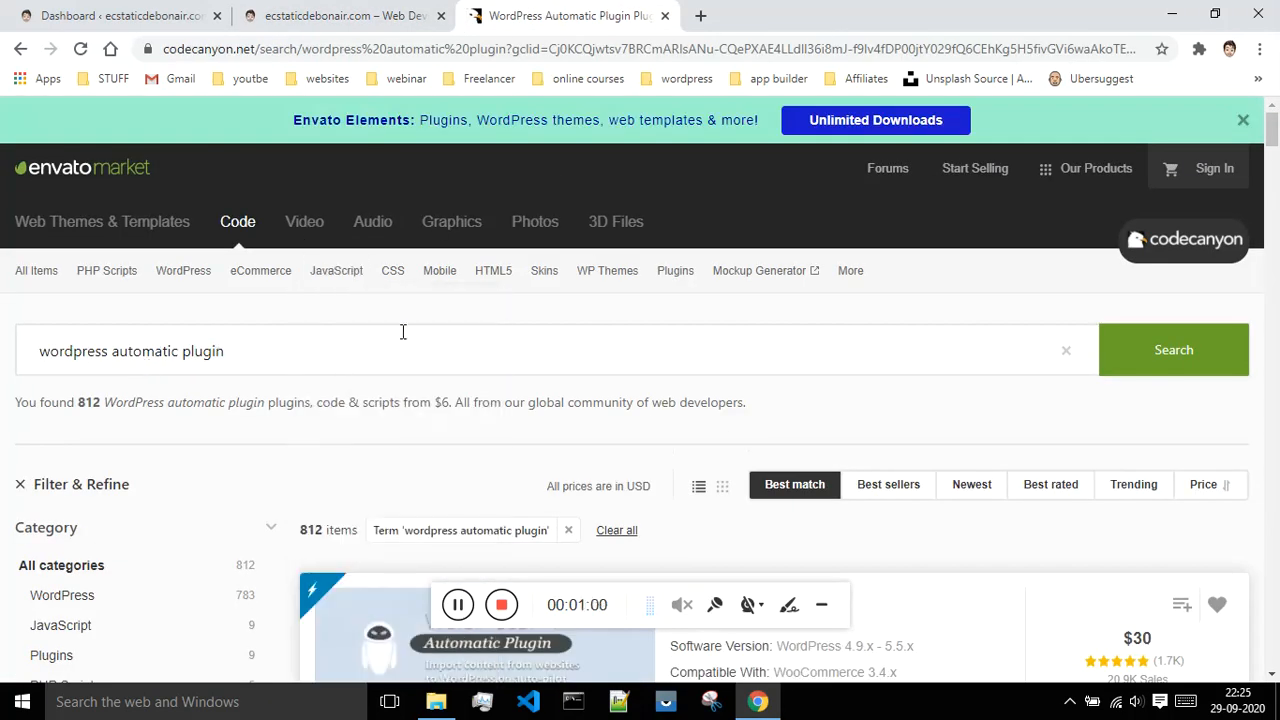
pyautogui.scroll(-3, 344, 366)
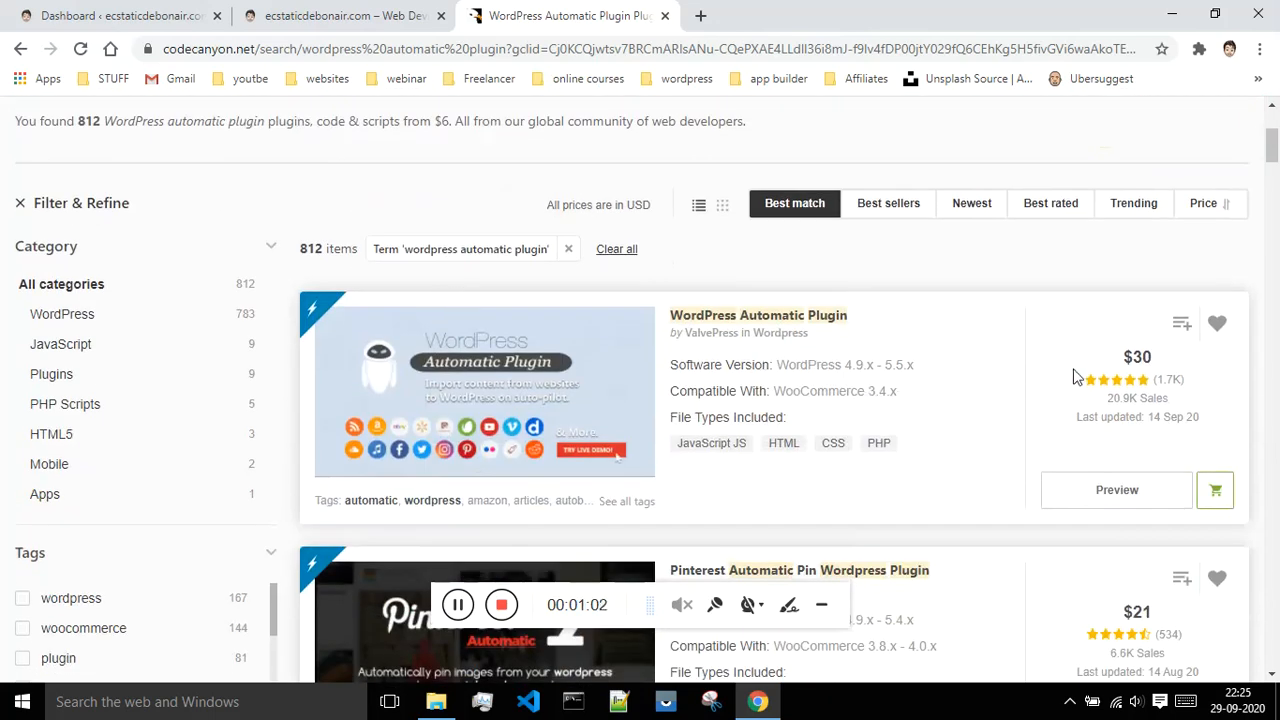
pyautogui.moveTo(1153, 357); pyautogui.dragTo(1068, 362)
pyautogui.scroll(-2, 1068, 362)
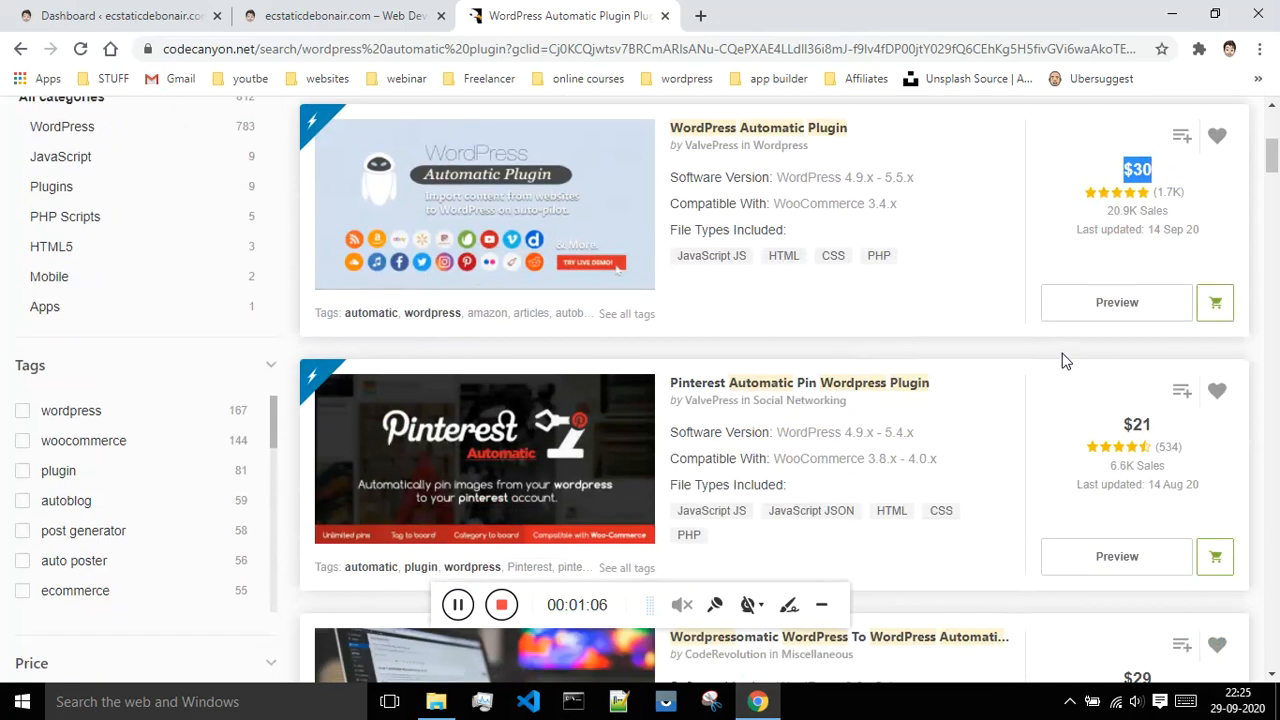
pyautogui.scroll(-2, 1066, 361)
pyautogui.scroll(-2, 1066, 361)
pyautogui.scroll(-1, 1069, 364)
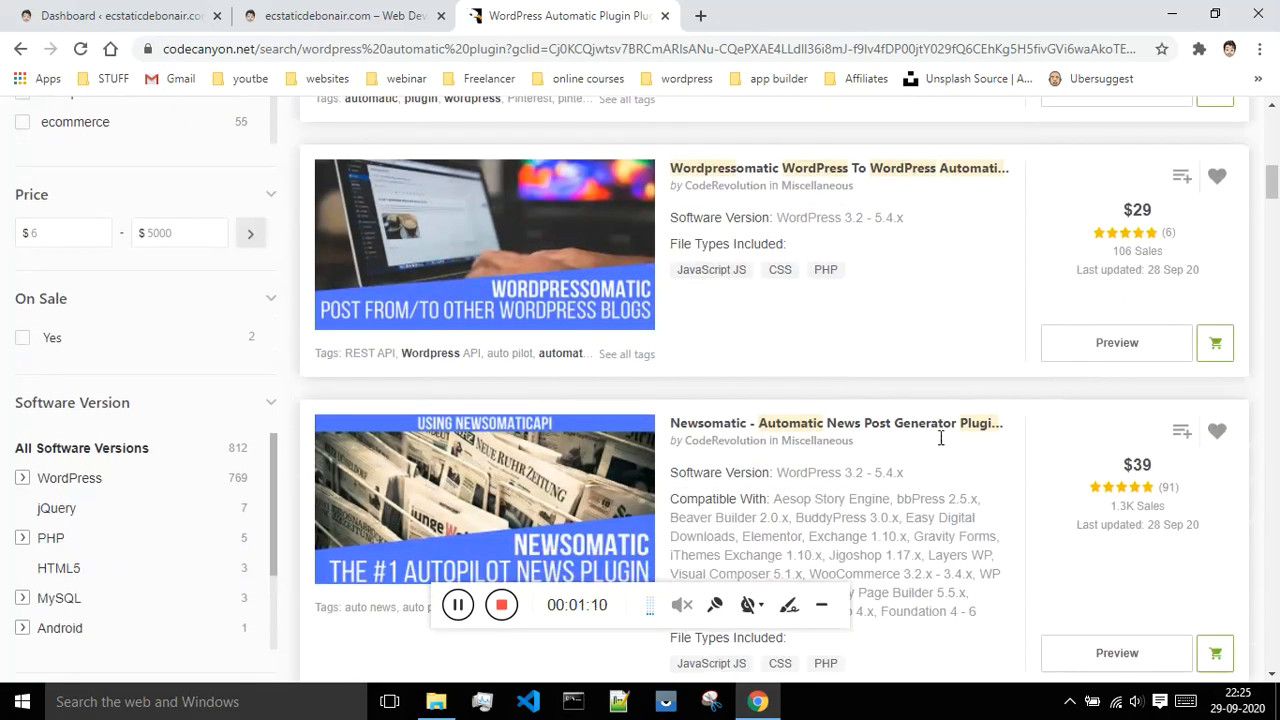
pyautogui.scroll(-3, 997, 451)
pyautogui.scroll(3, 1015, 451)
pyautogui.scroll(6, 1015, 457)
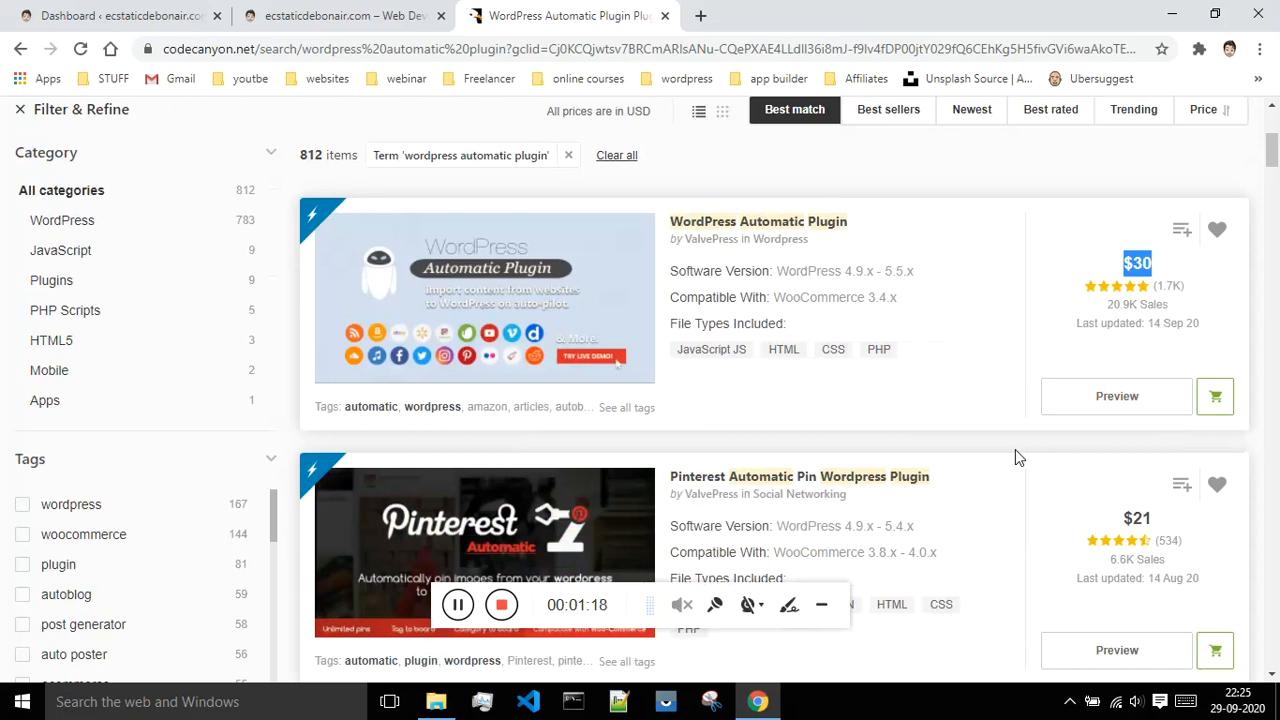
pyautogui.click(453, 608)
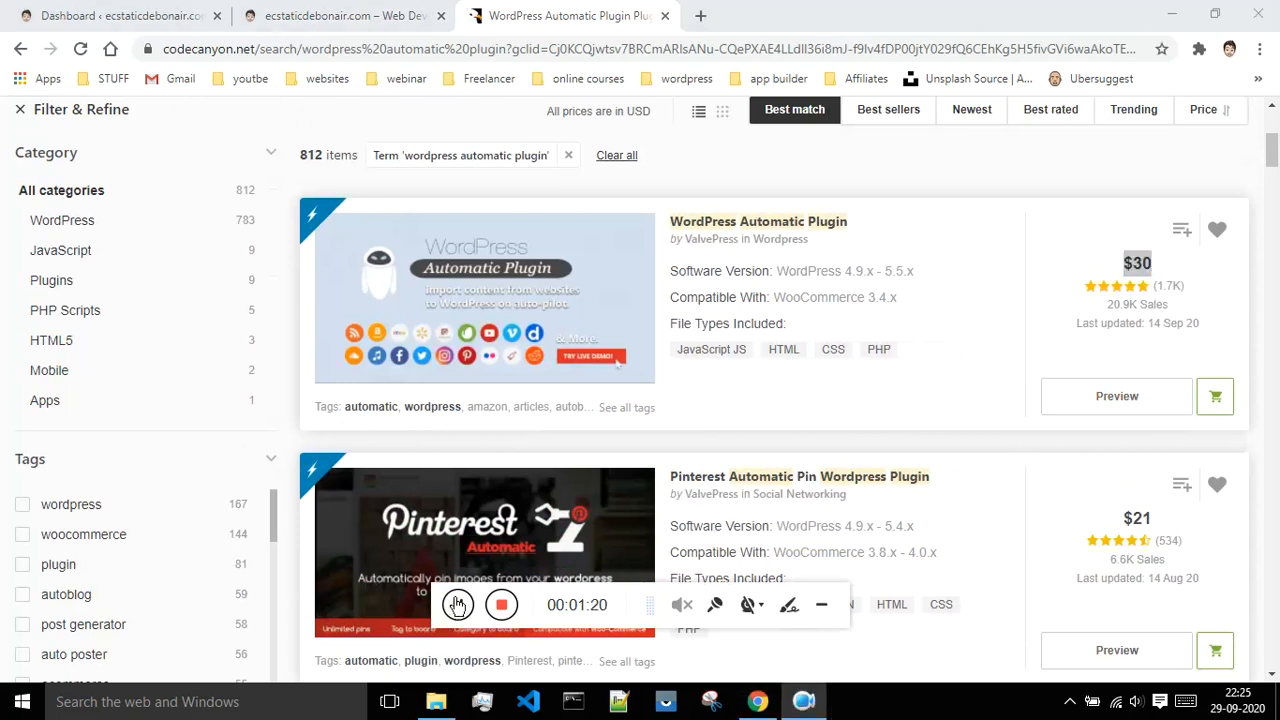
# Step: Open the plugin upload form in the site's WordPress admin
pyautogui.click(122, 14)
pyautogui.scroll(-2, 55, 420)
pyautogui.moveTo(55, 420)
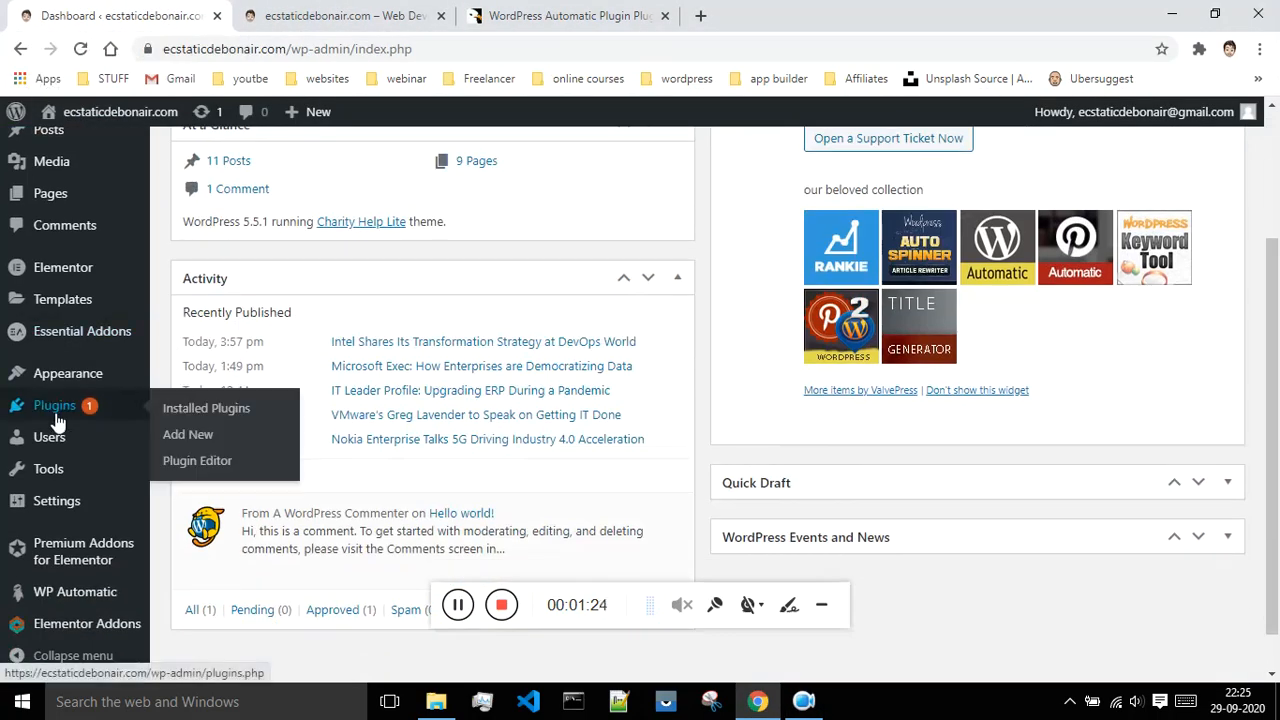
pyautogui.click(188, 438)
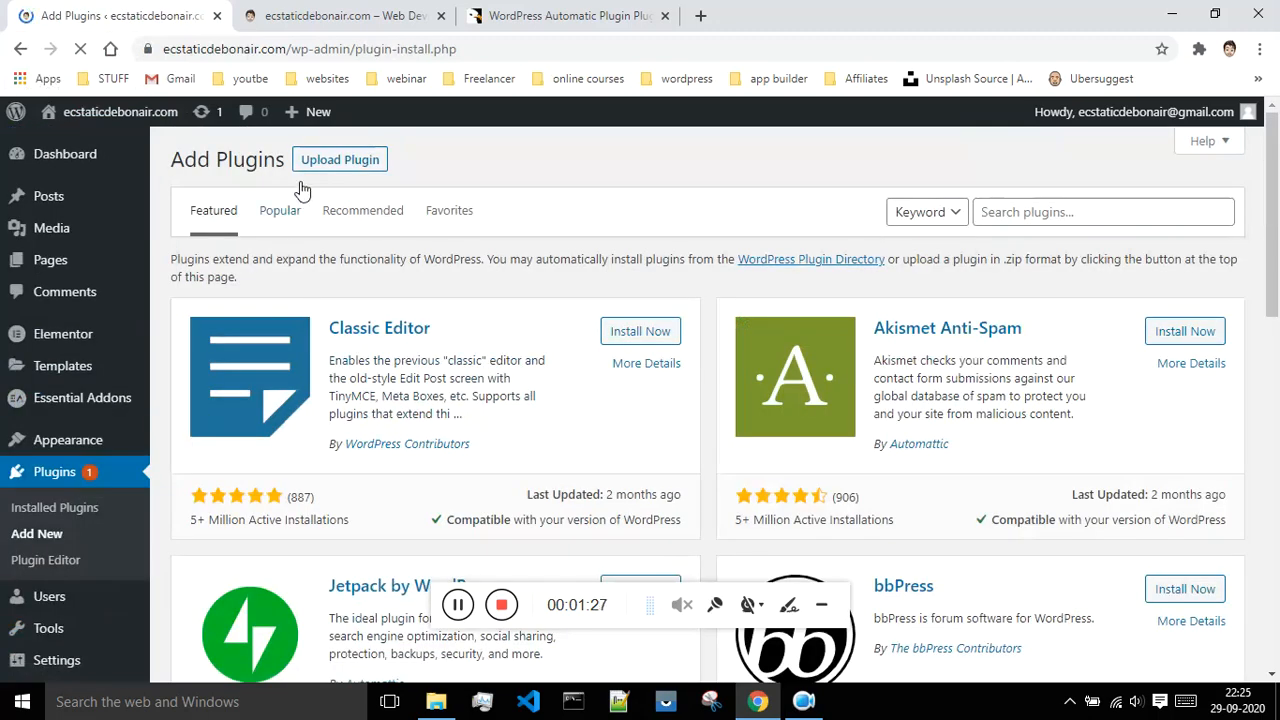
pyautogui.click(311, 162)
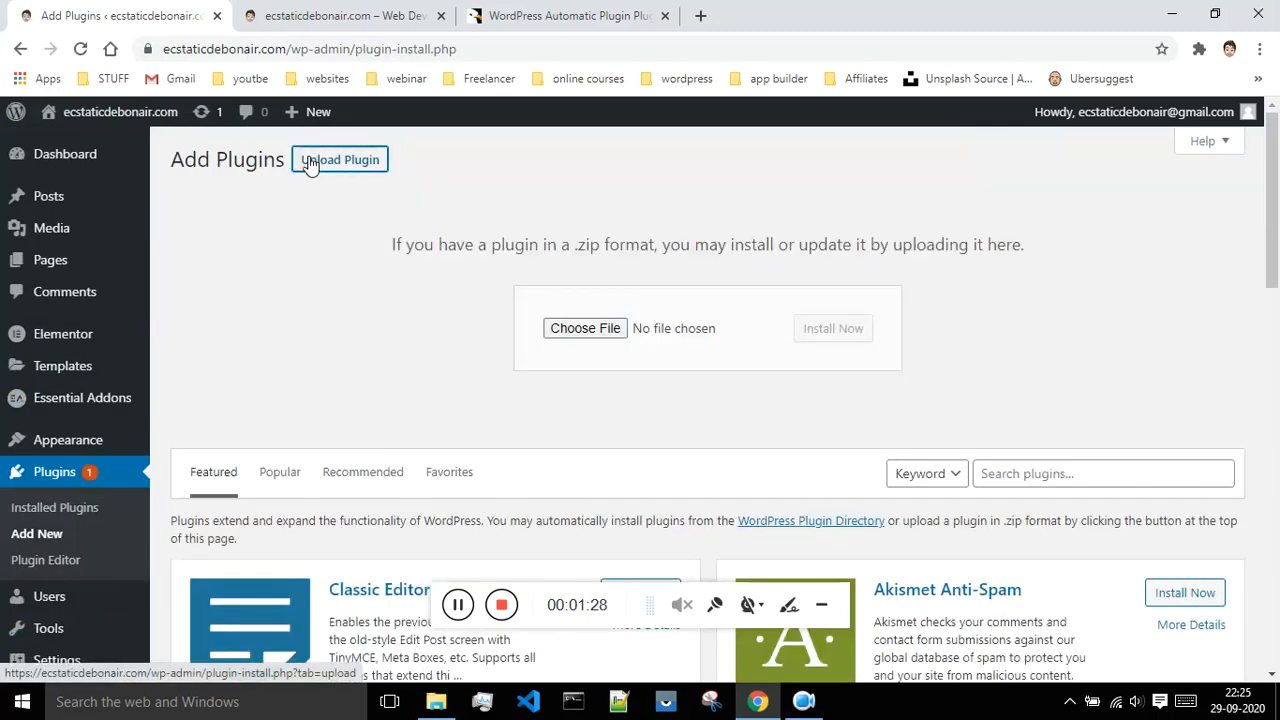
# Step: Choose the weadown.com_wp-automatic_v3.50.7 archive from the WP AUTOMATIC folder on the G: drive as the plugin file
pyautogui.click(583, 331)
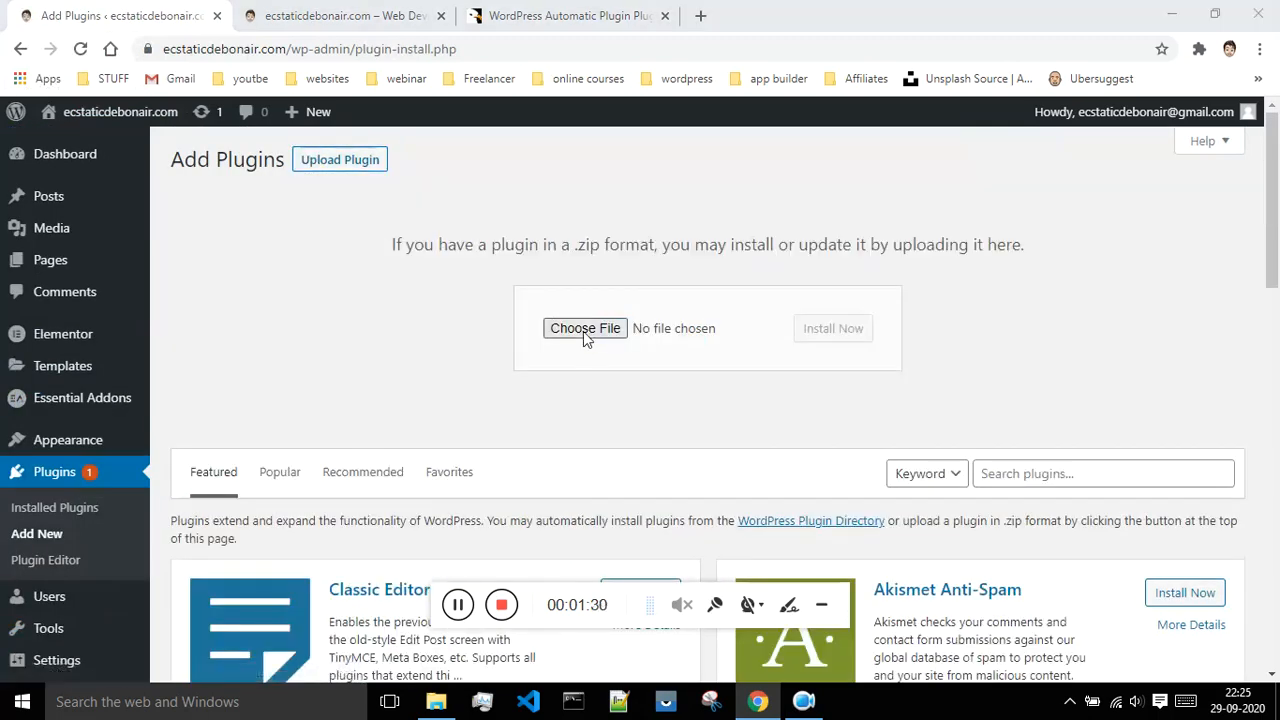
pyautogui.click(326, 374)
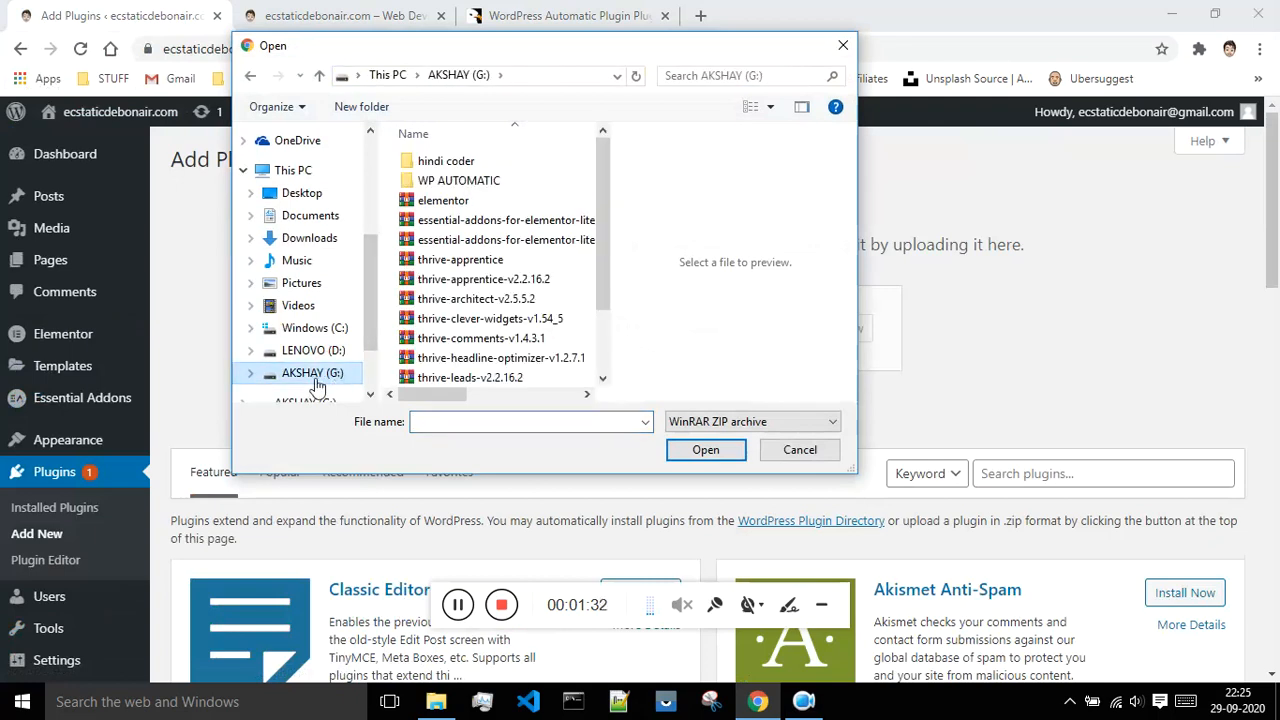
pyautogui.doubleClick(459, 183)
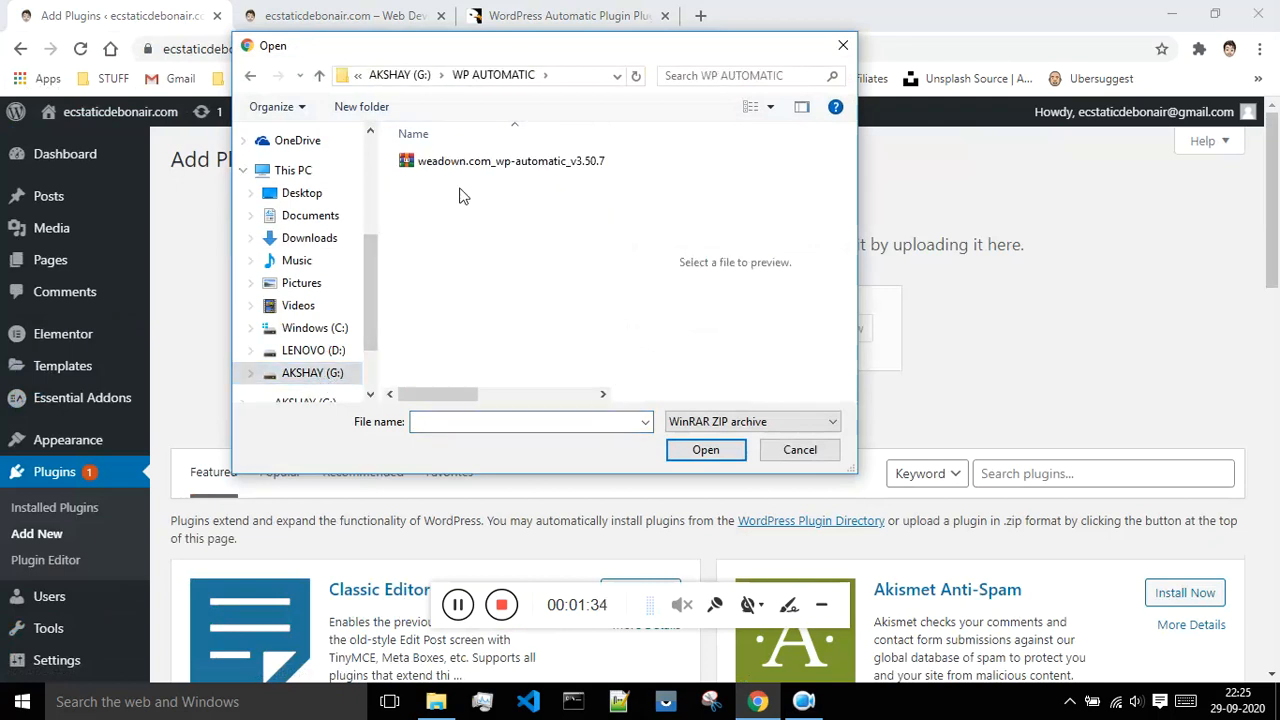
pyautogui.click(449, 165)
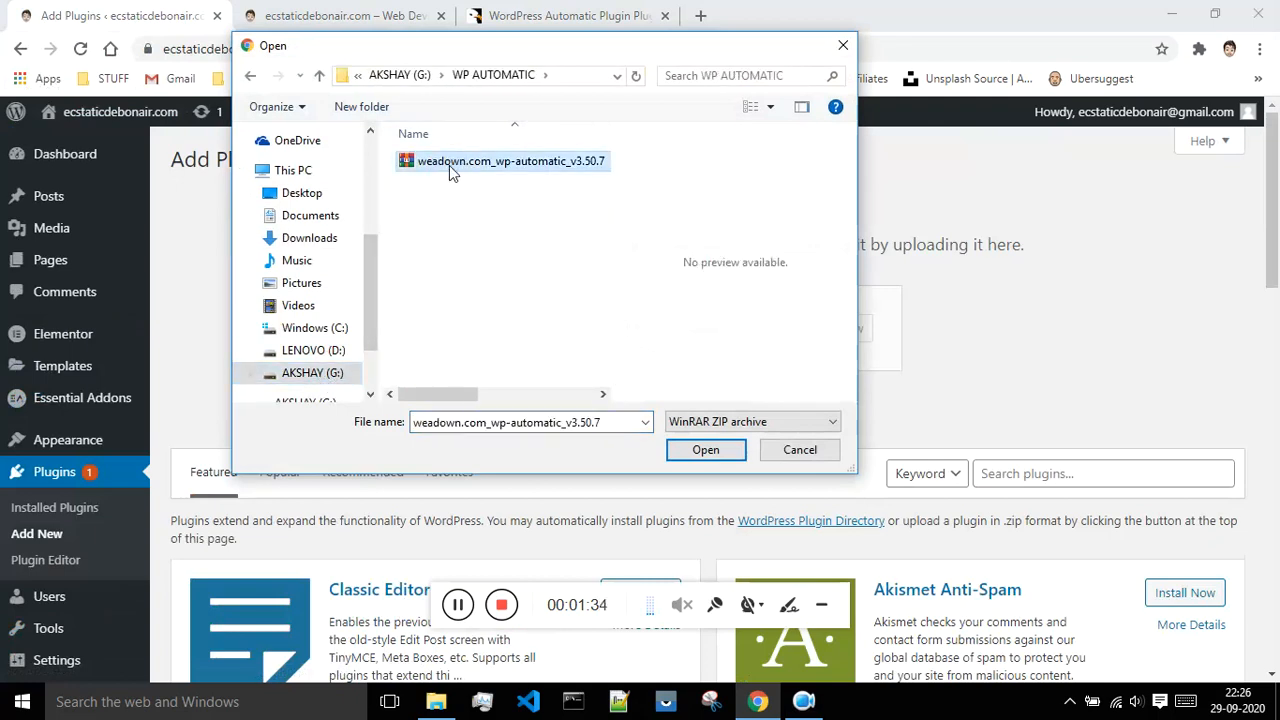
pyautogui.click(674, 455)
# Step: Open the list of installed plugins and locate the Wordpress Automatic Plugin entry
pyautogui.moveTo(120, 662)
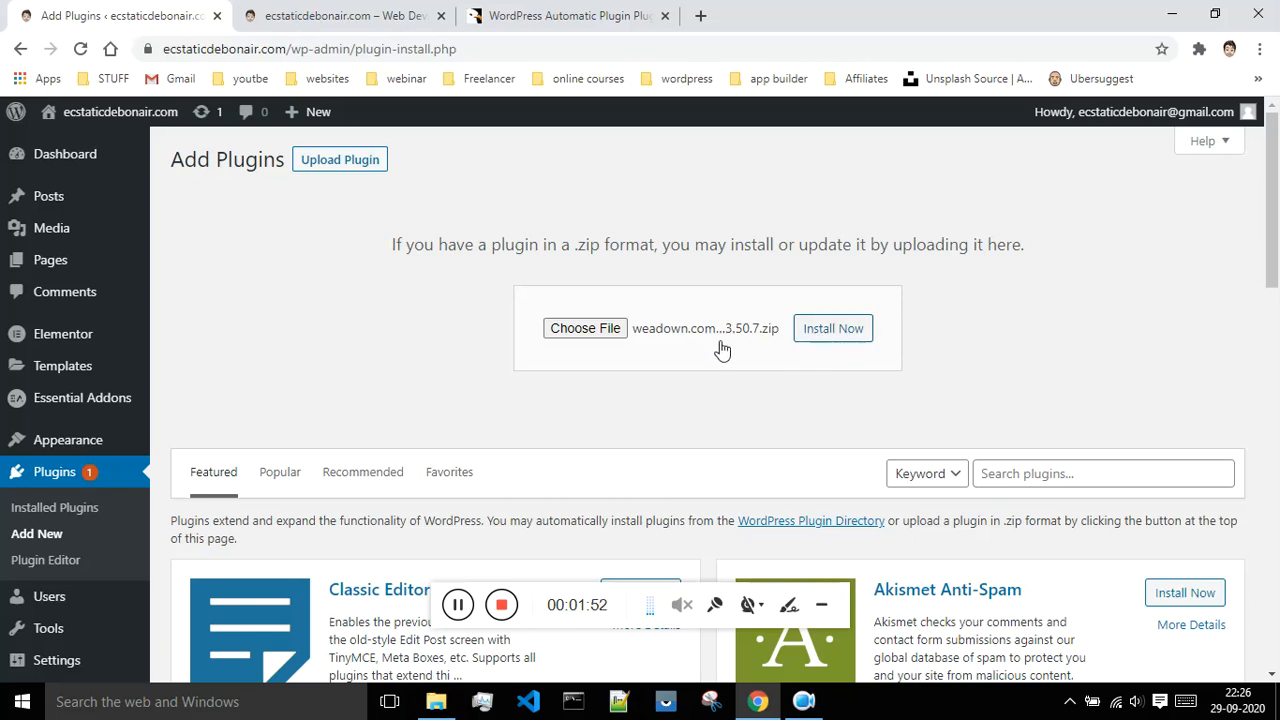
pyautogui.scroll(-2, 237, 346)
pyautogui.click(87, 350)
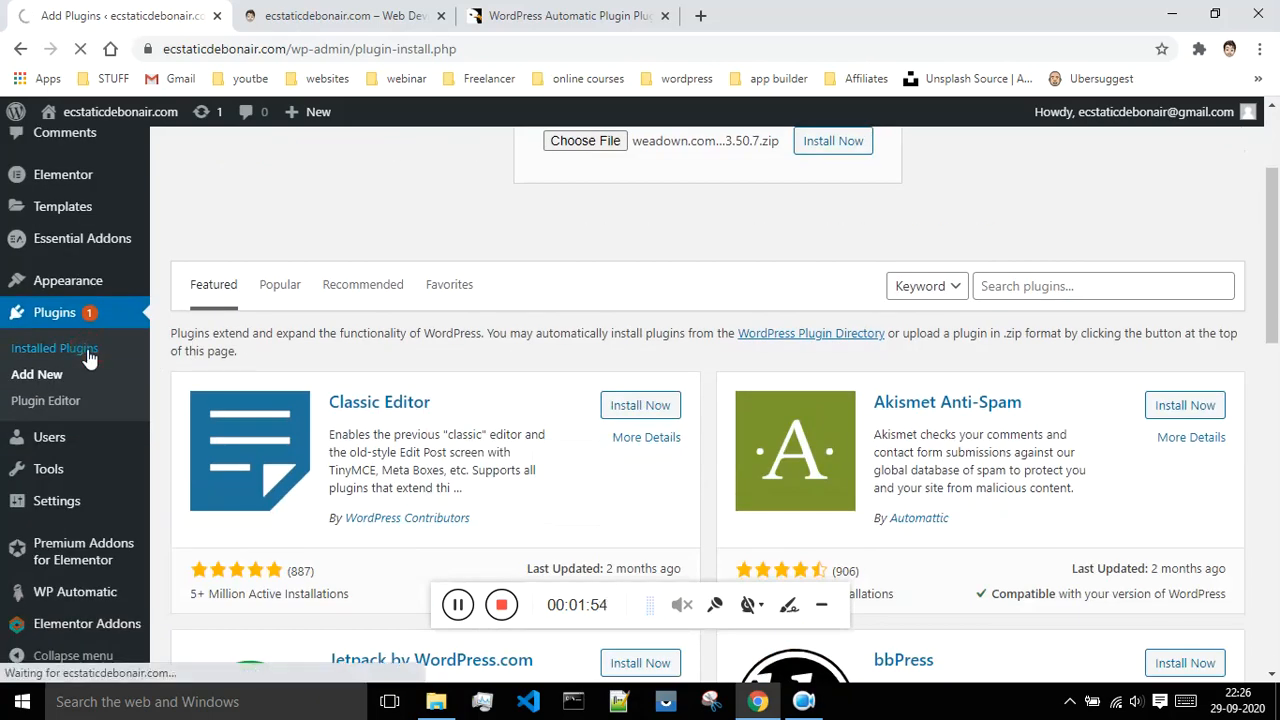
pyautogui.scroll(-5, 414, 463)
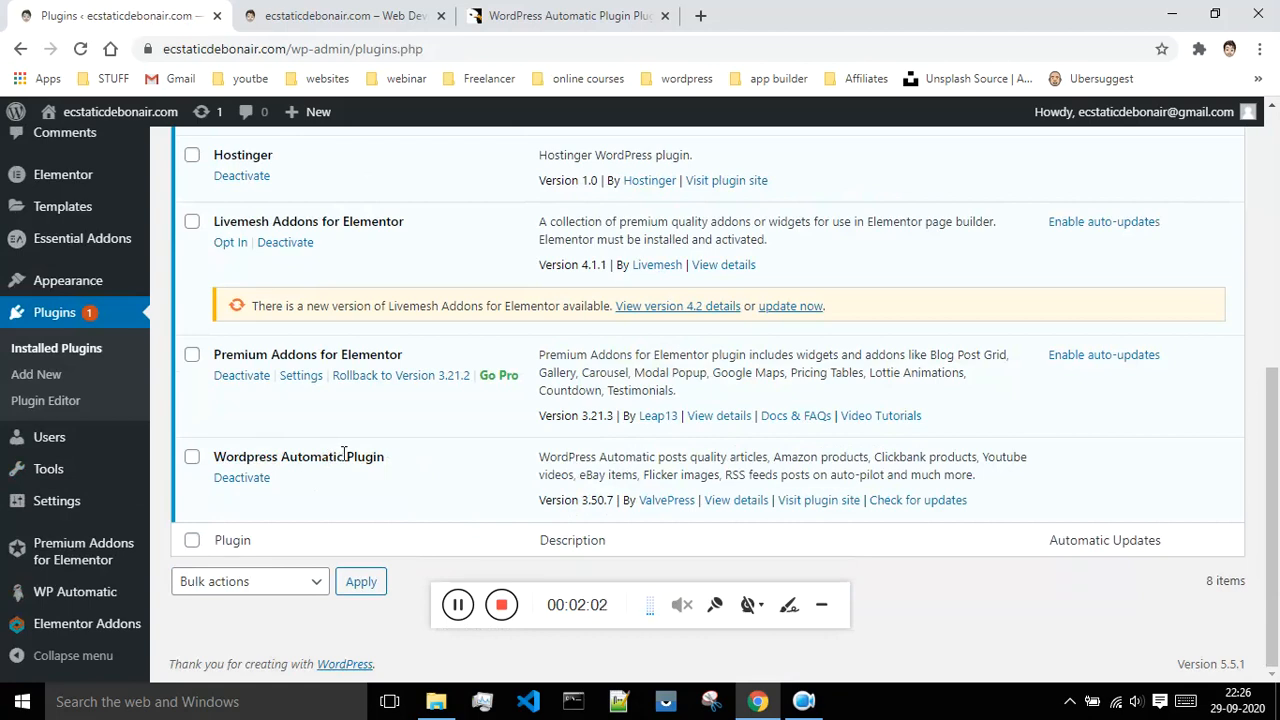
# Step: Open the WP Automatic campaigns and start a new campaign with its title field ready for entry
pyautogui.click(102, 594)
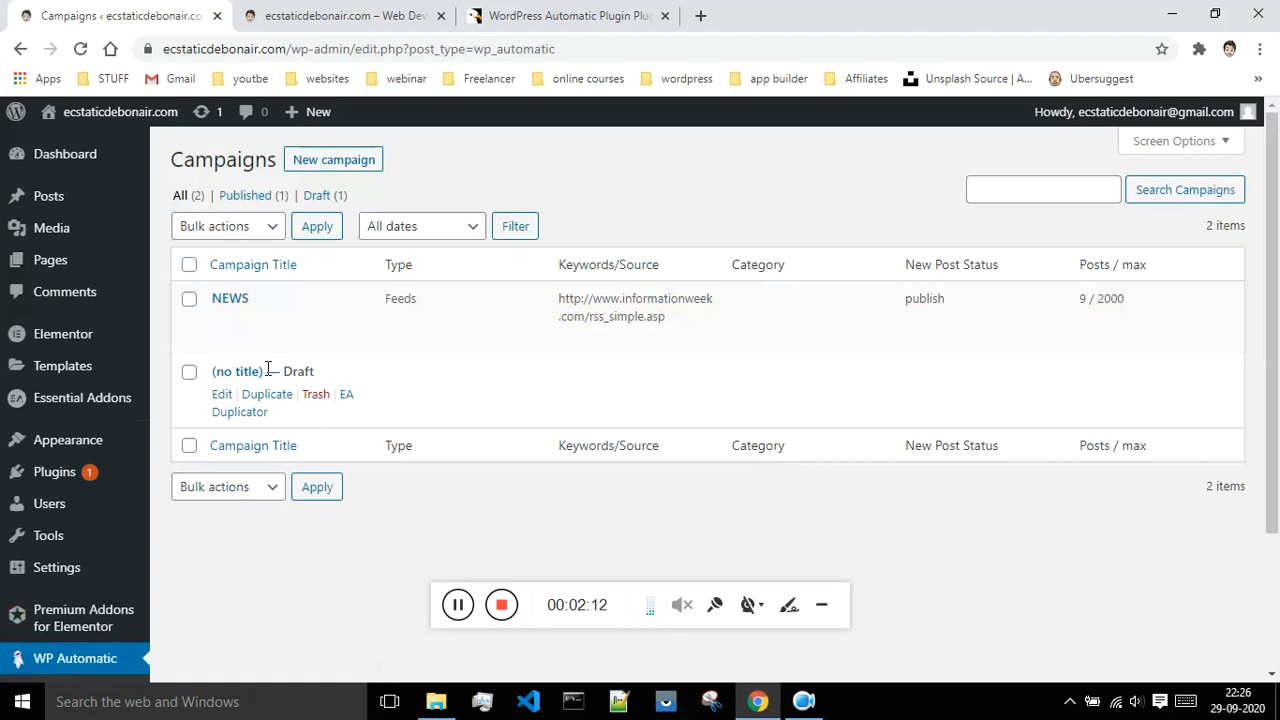
pyautogui.click(328, 163)
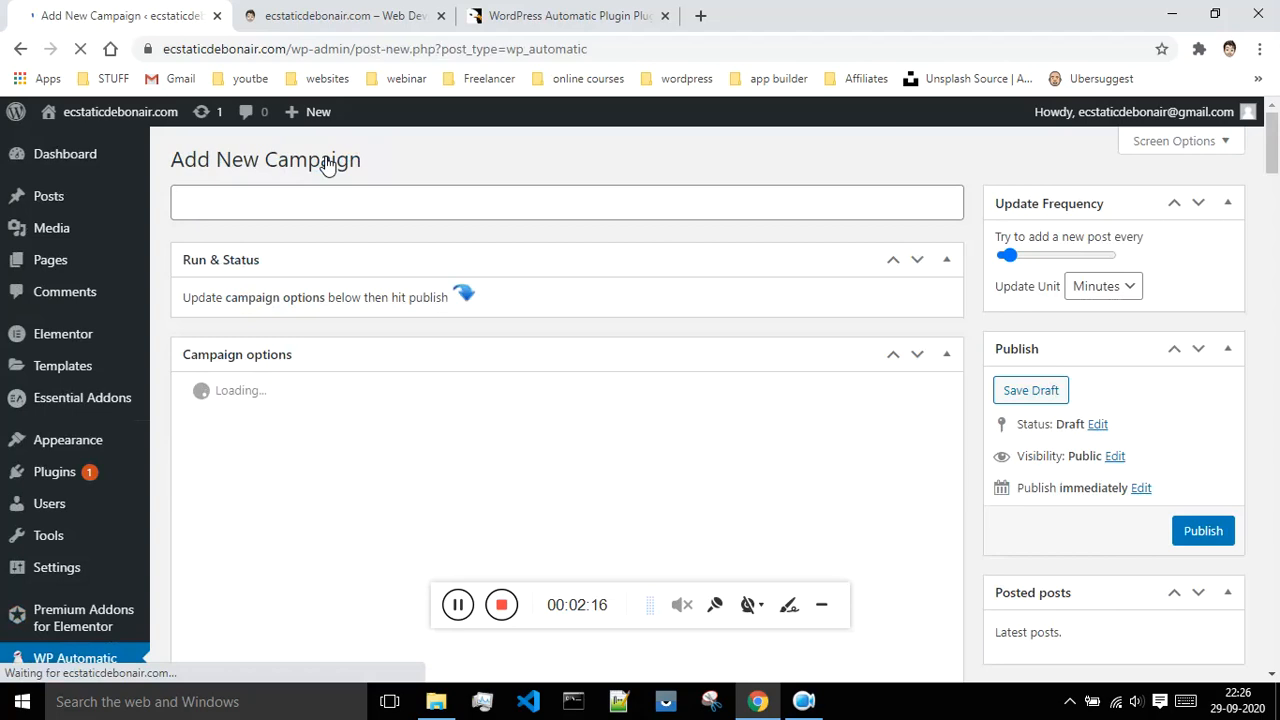
pyautogui.click(210, 209)
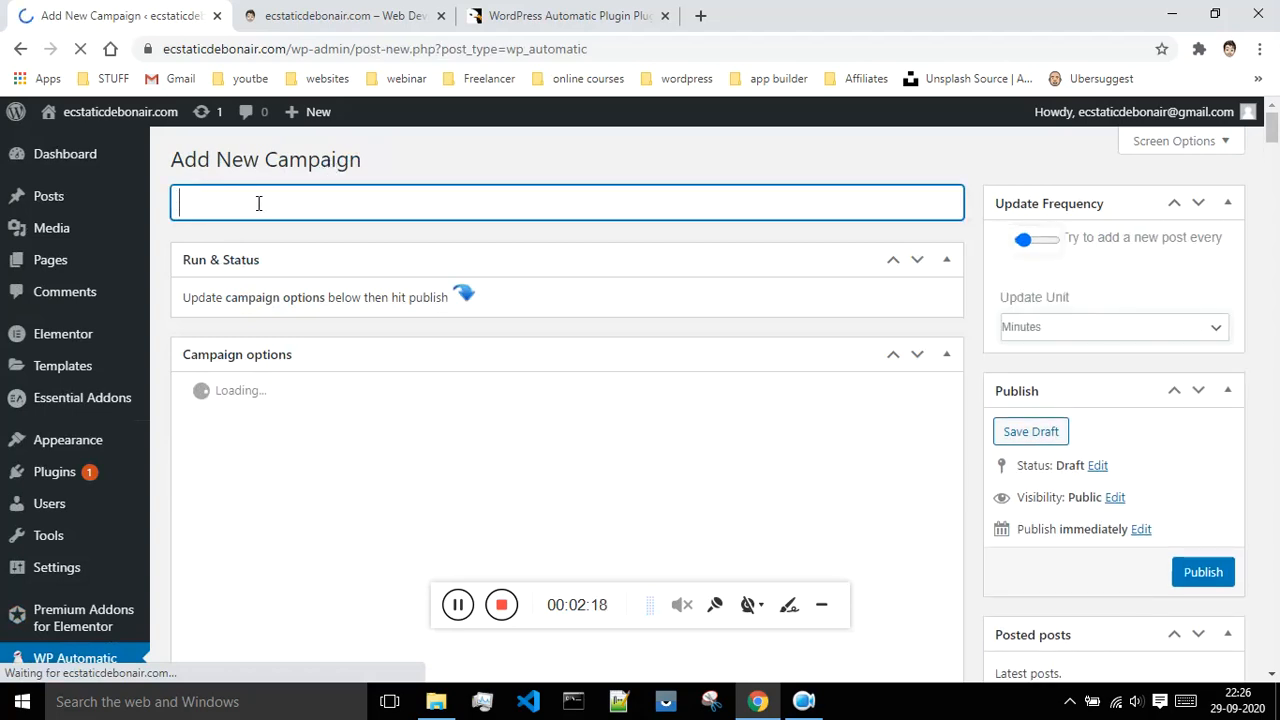
pyautogui.scroll(-10, 495, 347)
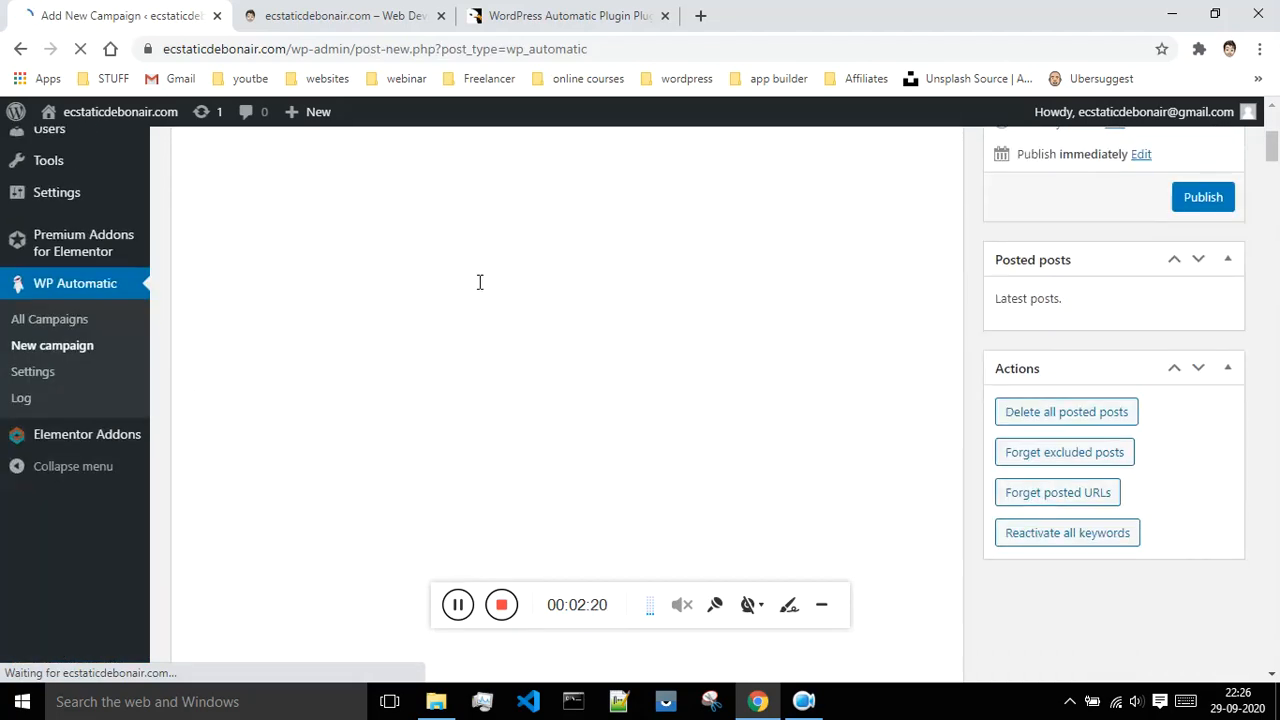
pyautogui.scroll(8, 341, 468)
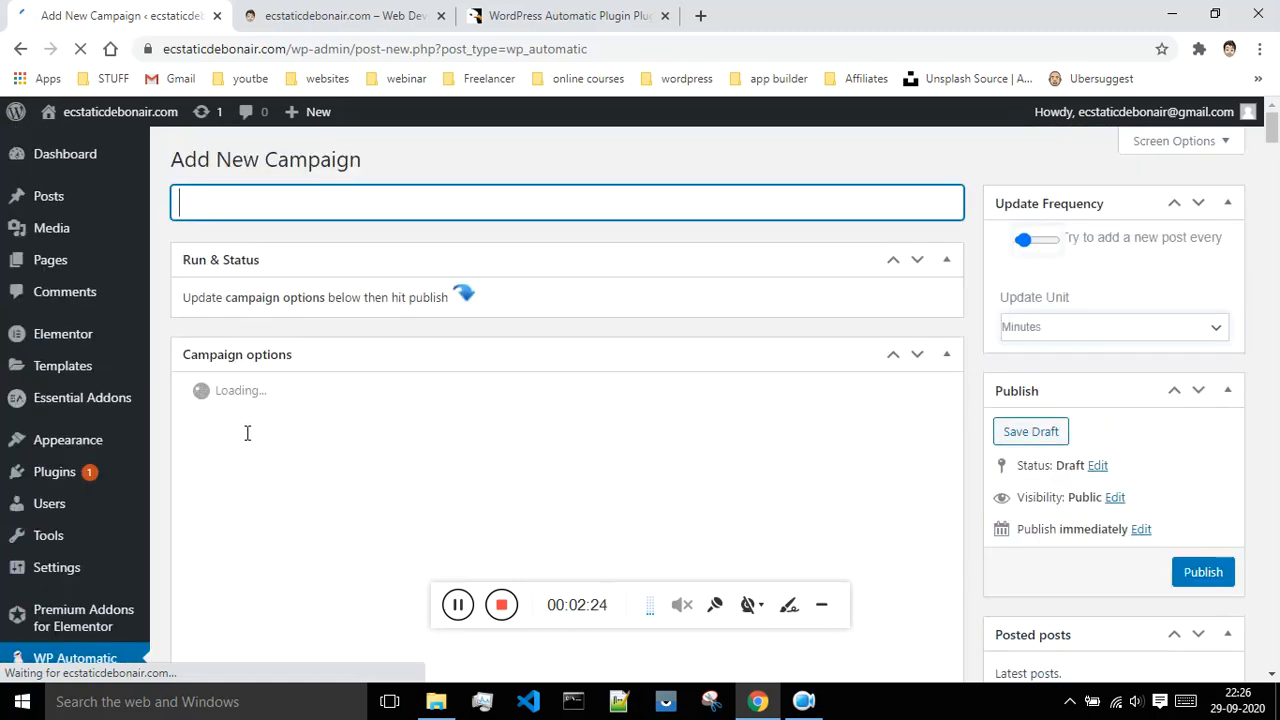
# Step: Look through the site's home page again and return to the new campaign form
pyautogui.click(318, 26)
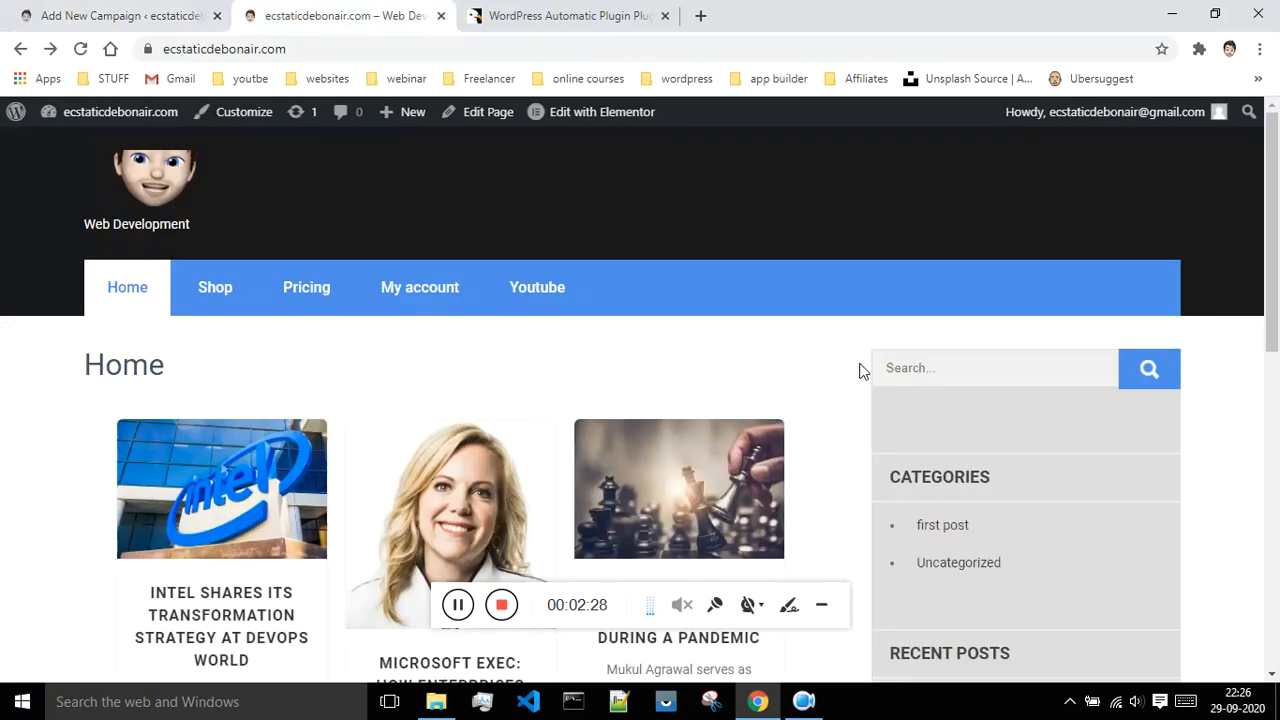
pyautogui.scroll(-7, 872, 390)
pyautogui.scroll(8, 872, 407)
pyautogui.click(95, 15)
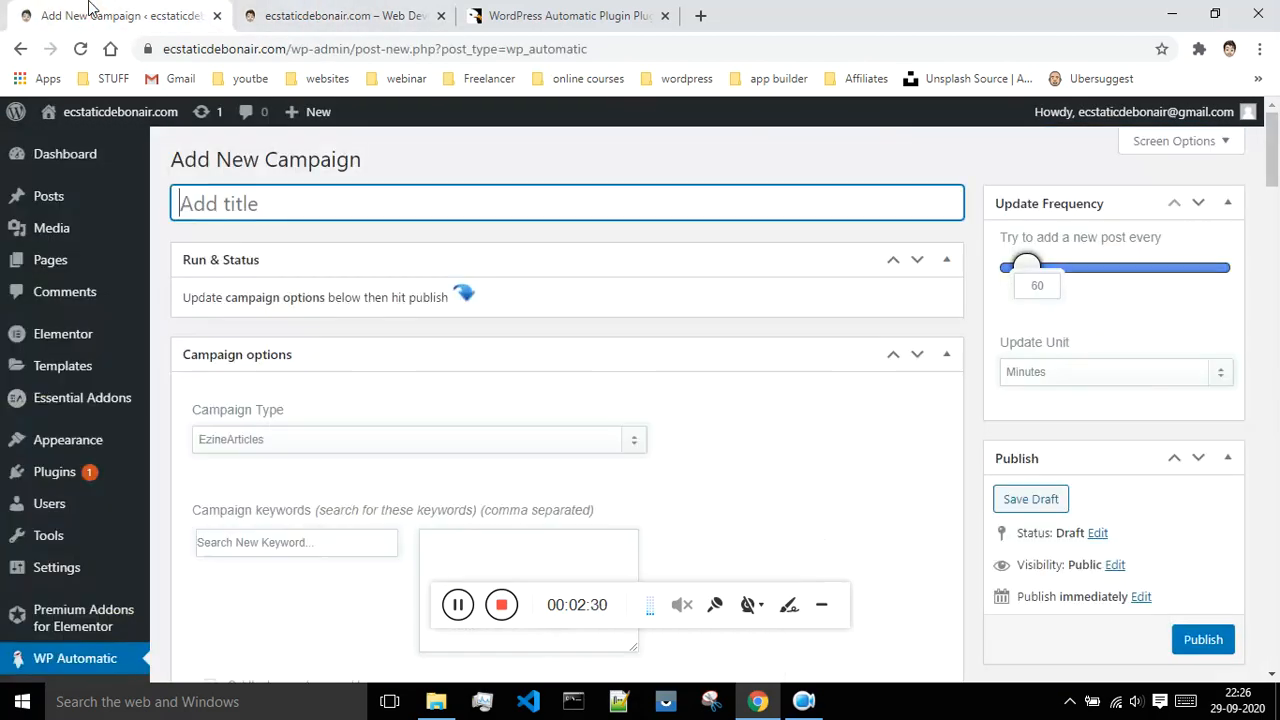
# Step: Open the site's installed themes and go to the page for adding a new theme
pyautogui.scroll(-2, 62, 325)
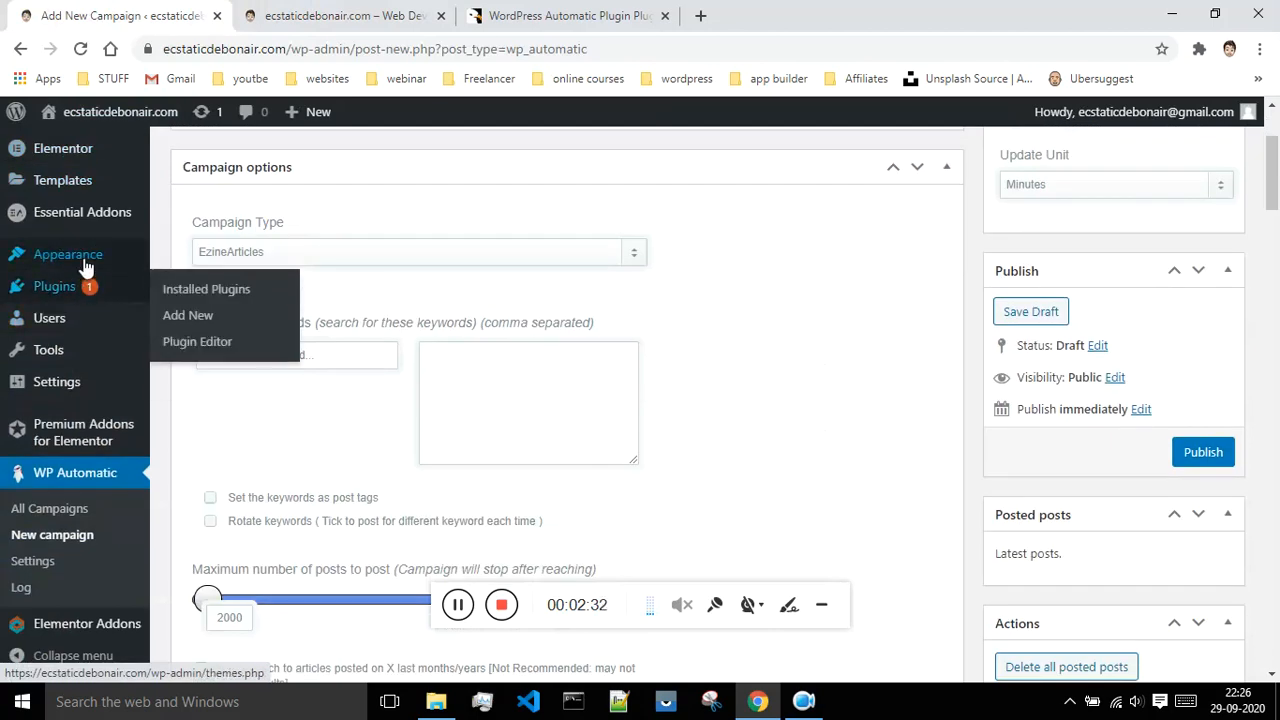
pyautogui.moveTo(123, 256)
pyautogui.click(175, 259)
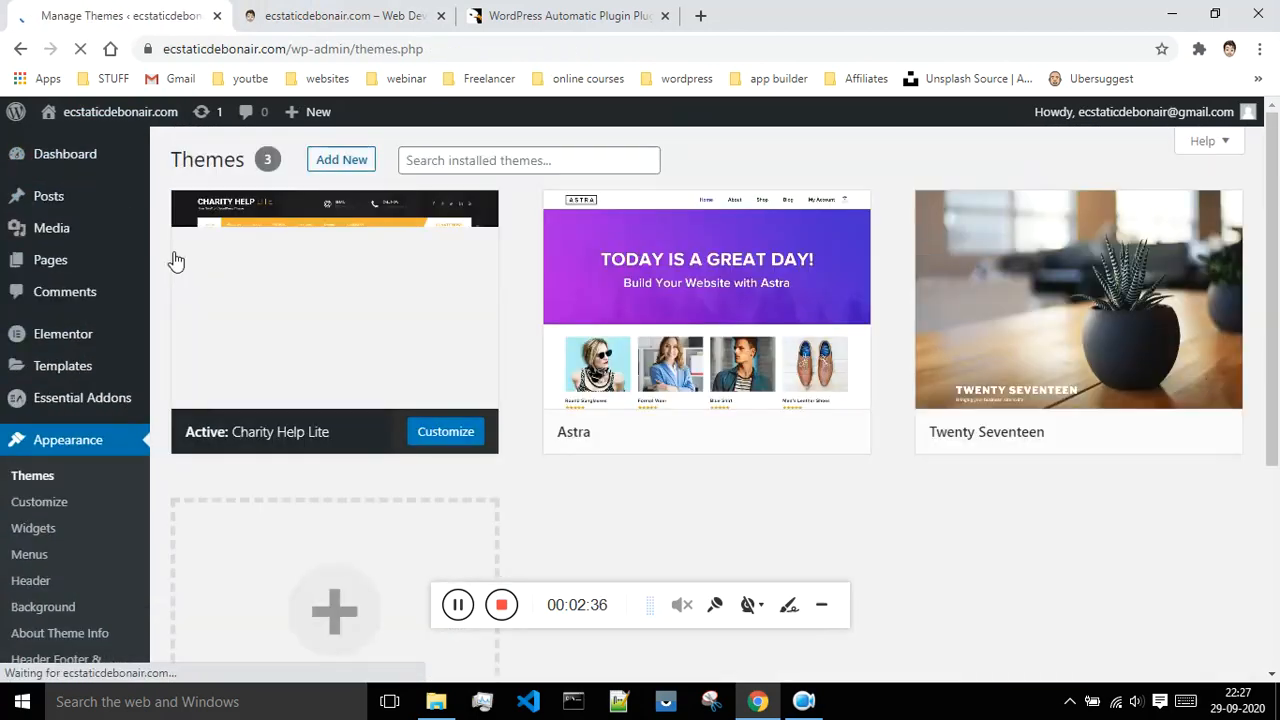
pyautogui.click(363, 161)
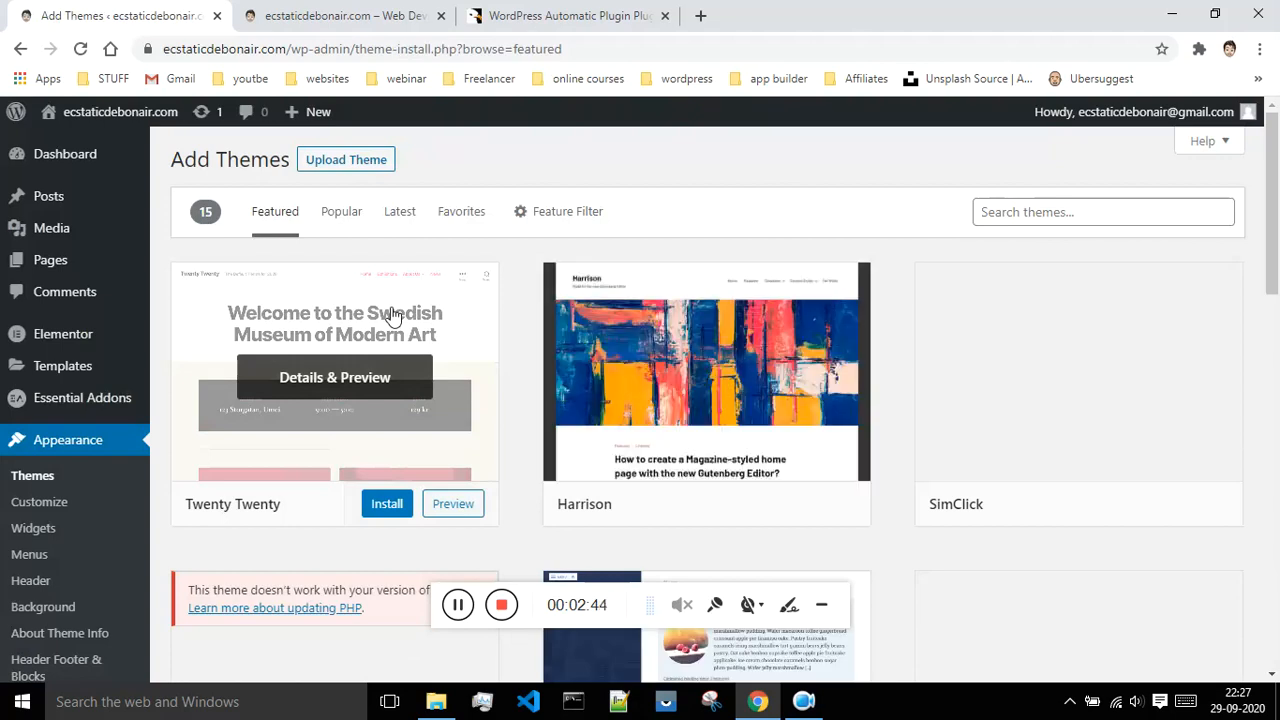
# Step: Search the theme directory for "news" and browse the matching themes
pyautogui.click(341, 213)
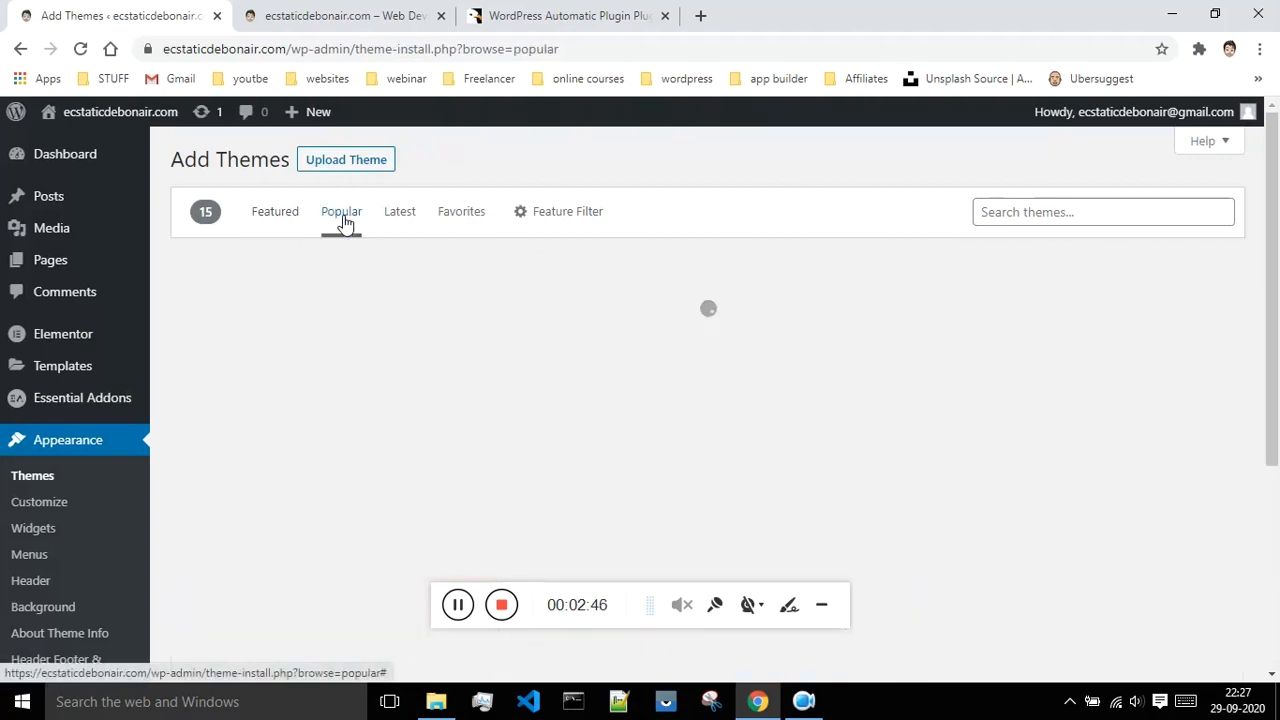
pyautogui.click(1005, 214)
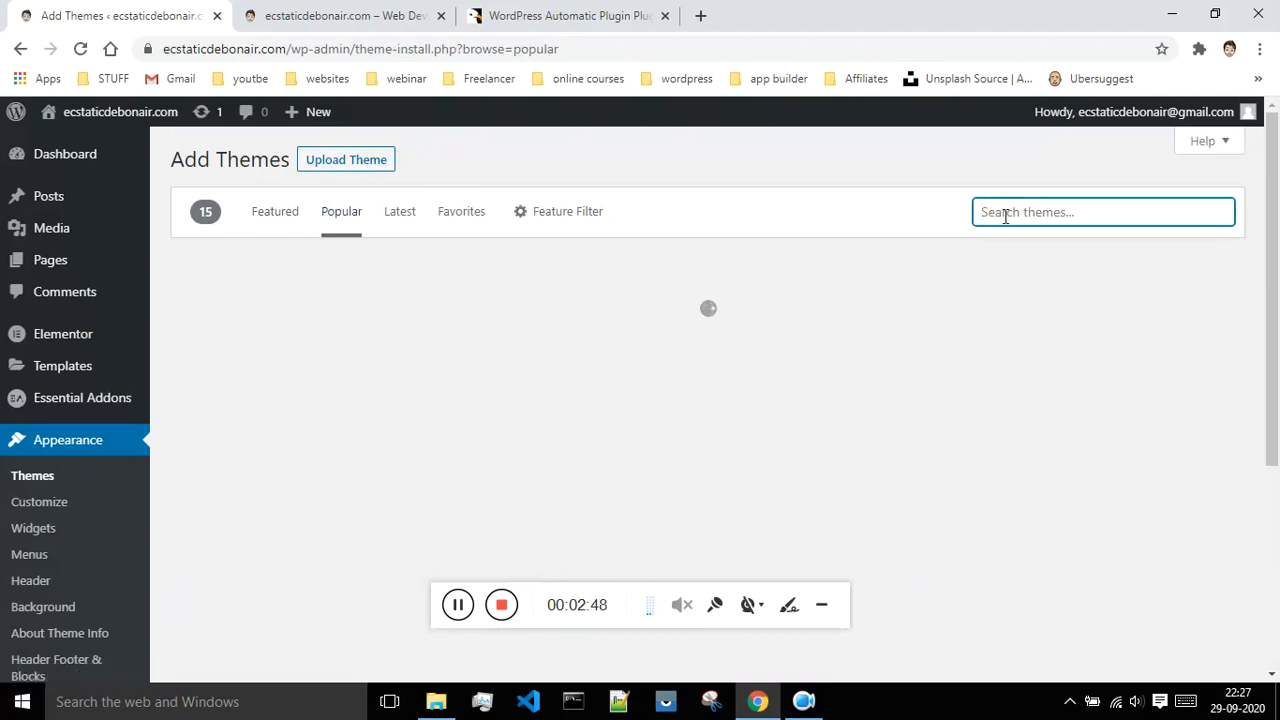
pyautogui.write('news')
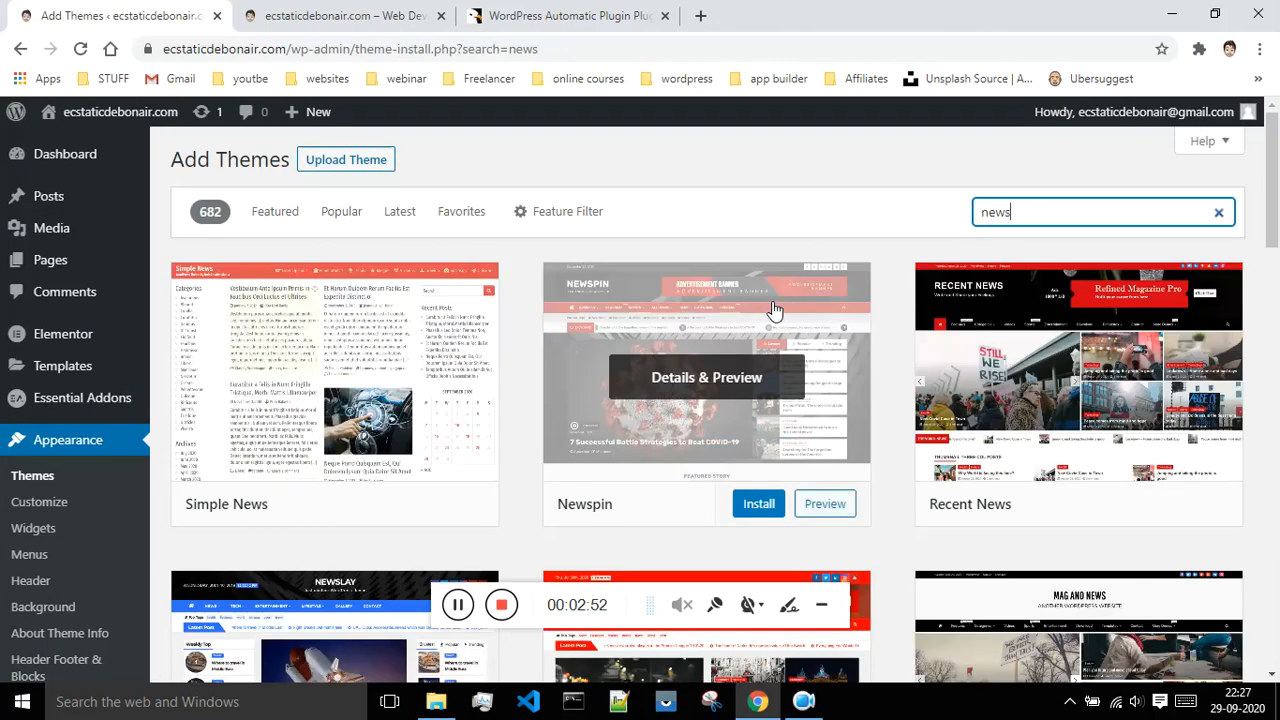
pyautogui.scroll(-4, 520, 360)
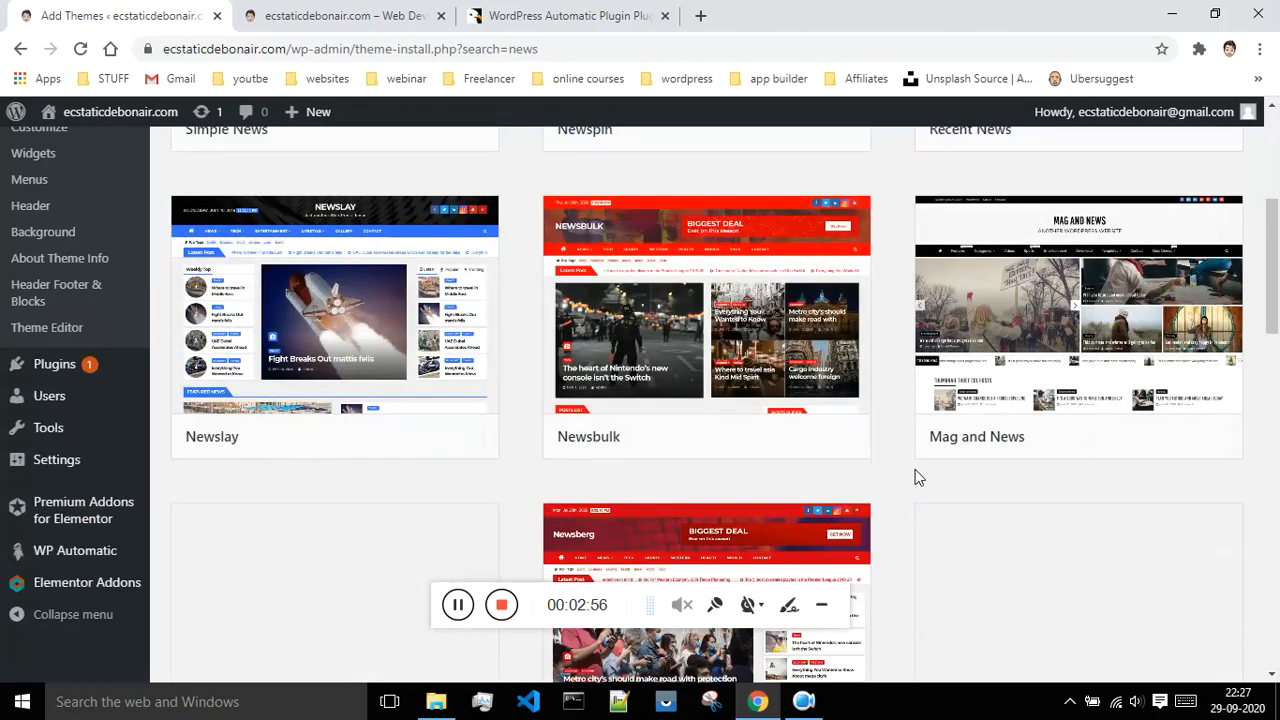
pyautogui.scroll(-5, 909, 476)
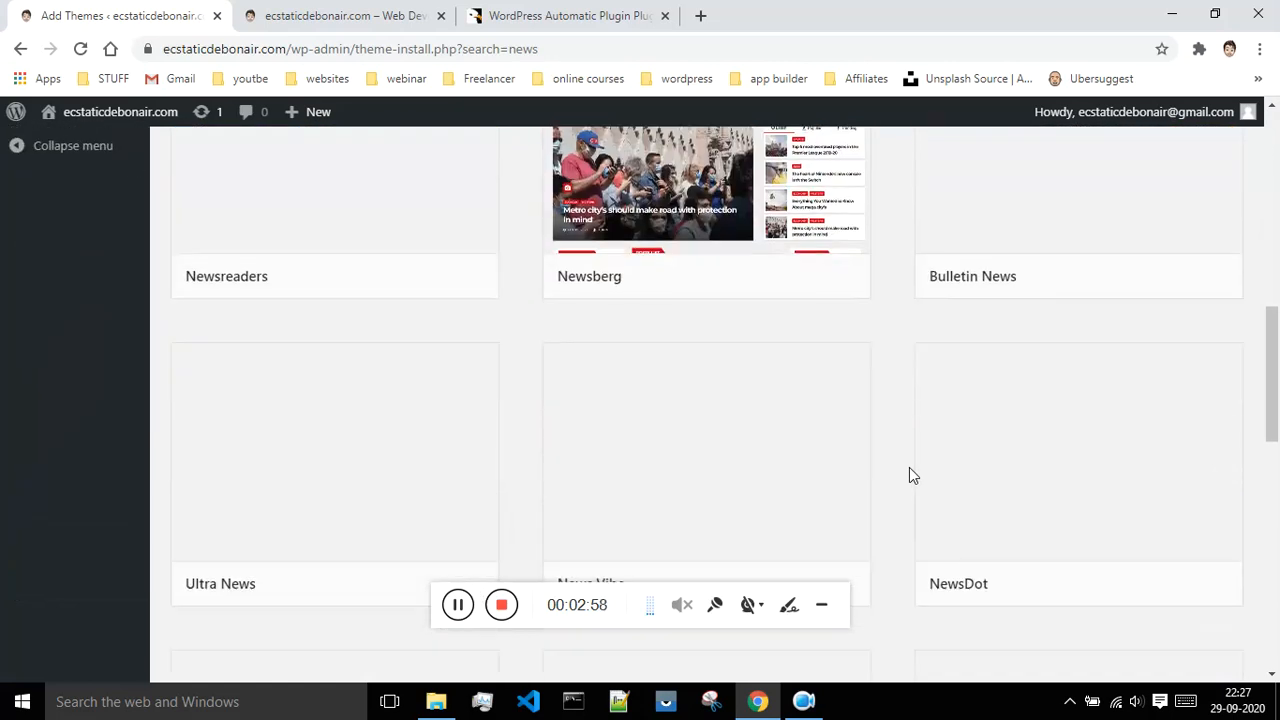
pyautogui.scroll(5, 910, 470)
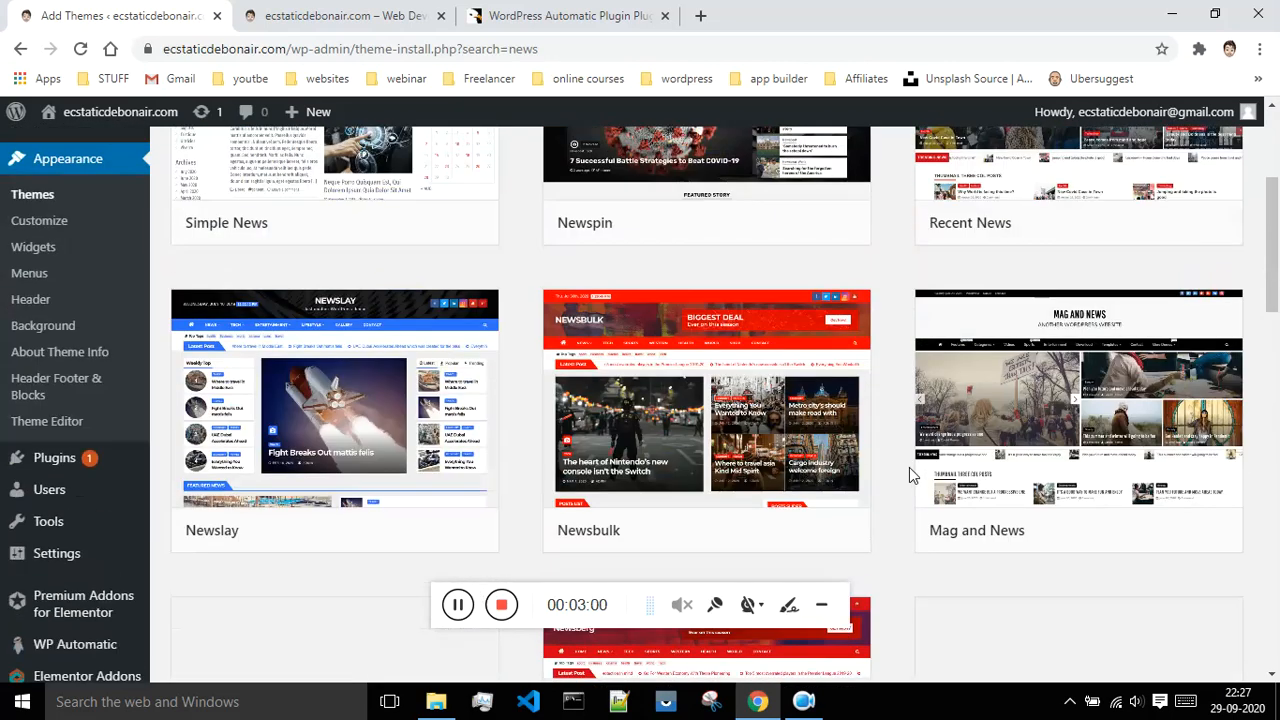
pyautogui.scroll(3, 909, 467)
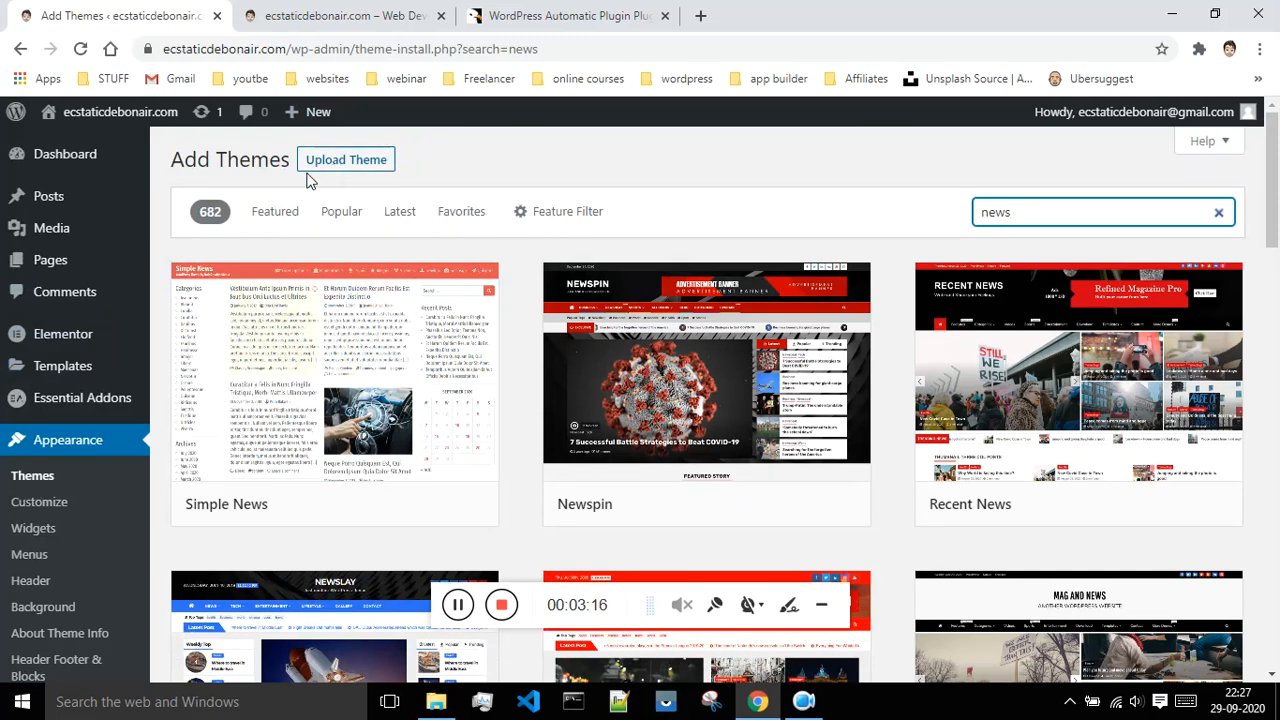
# Step: Install the Recent News theme from the search results and activate it on the site
pyautogui.scroll(-4, 899, 318)
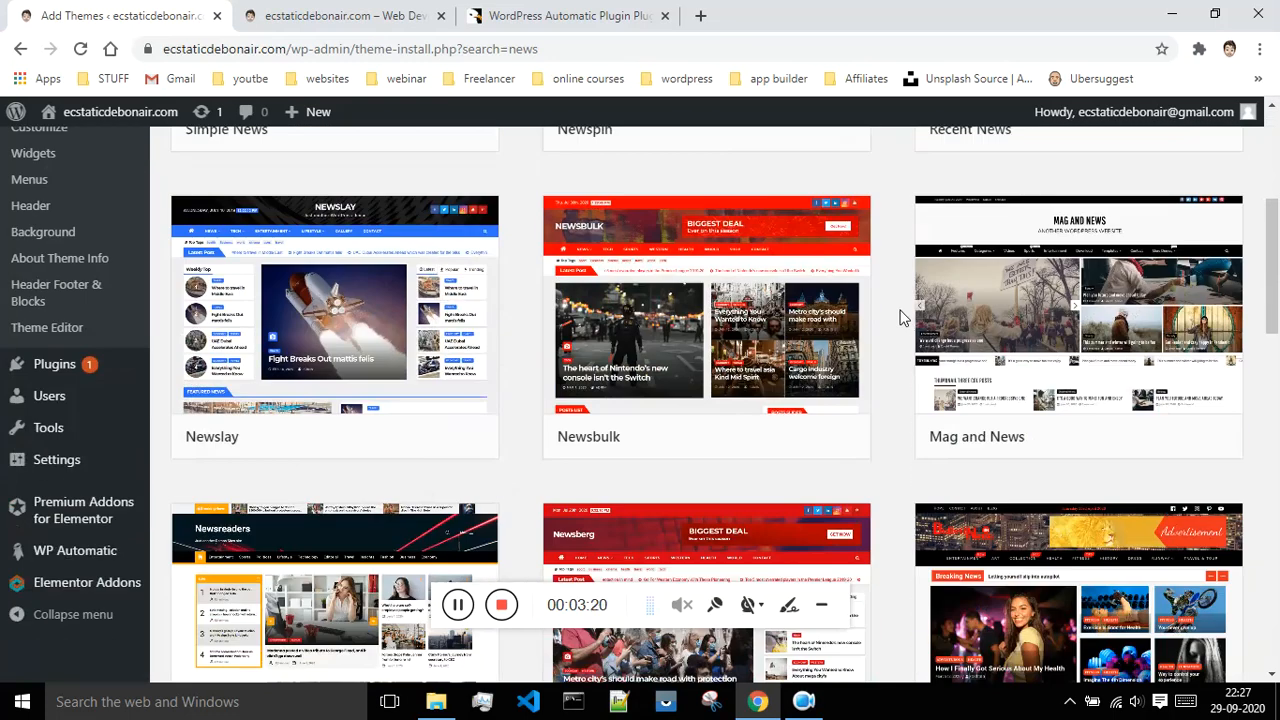
pyautogui.scroll(2, 899, 318)
pyautogui.scroll(1, 899, 318)
pyautogui.moveTo(909, 316)
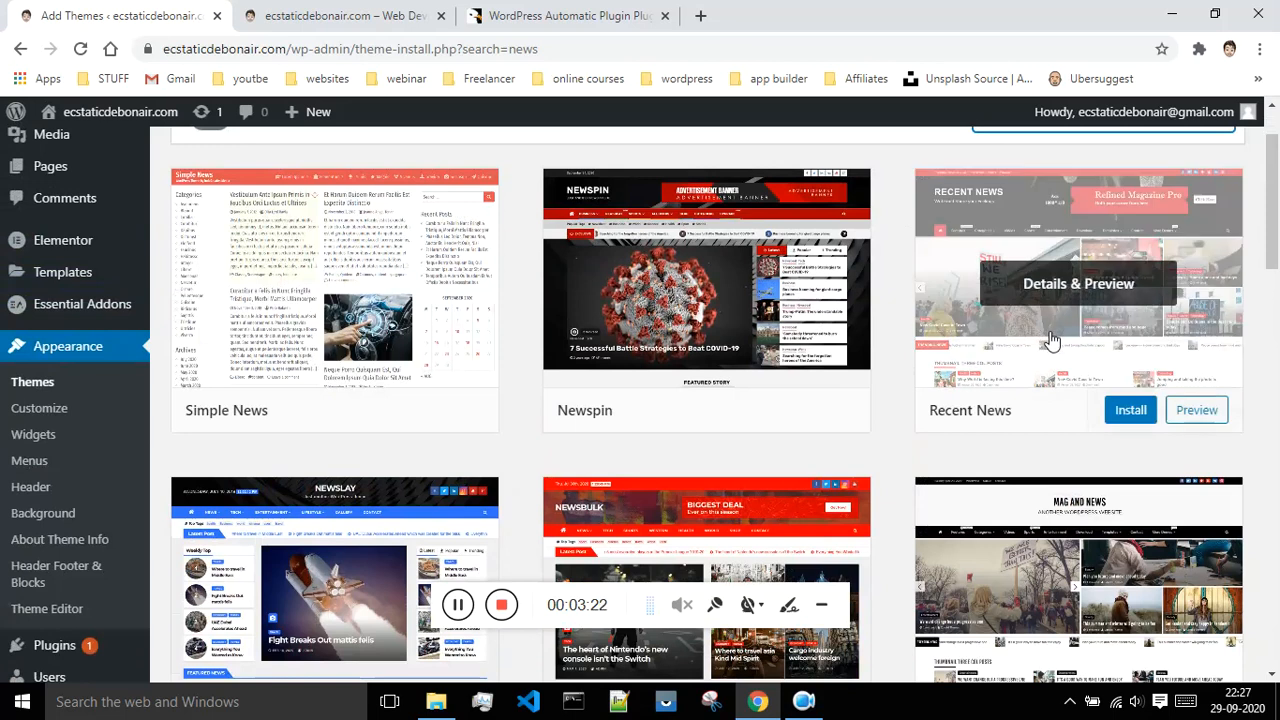
pyautogui.click(1130, 412)
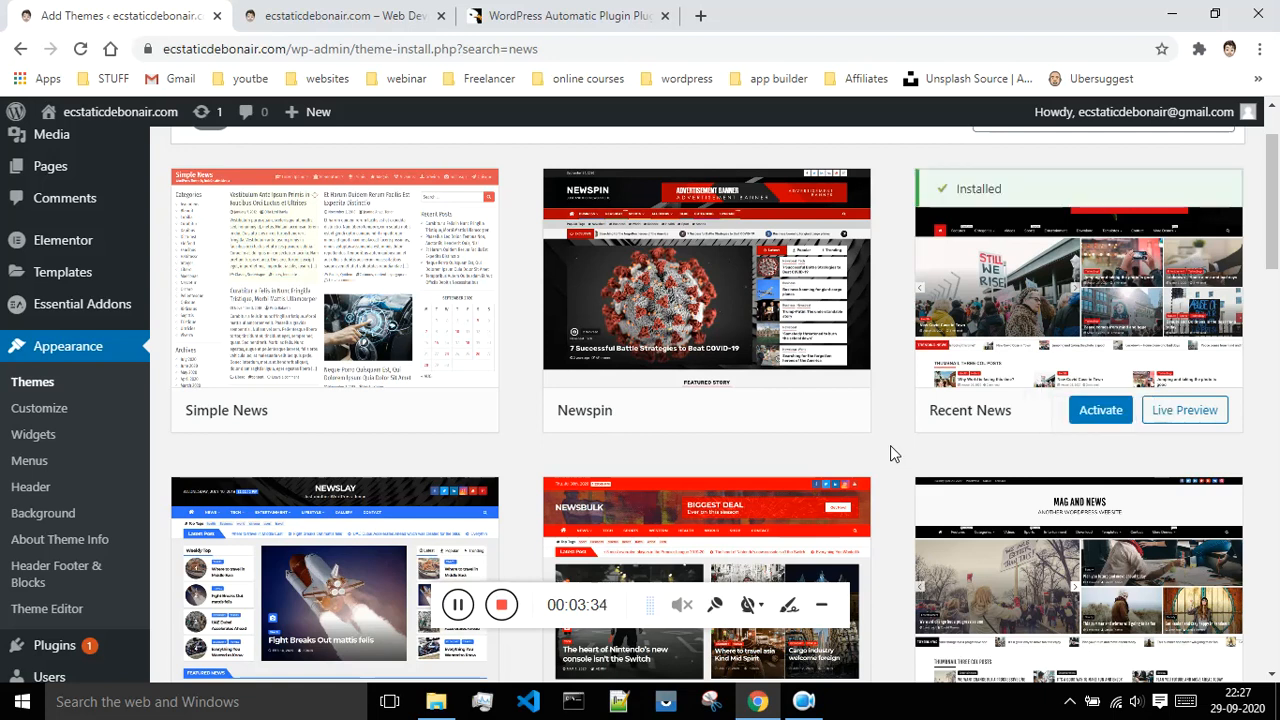
pyautogui.click(1110, 416)
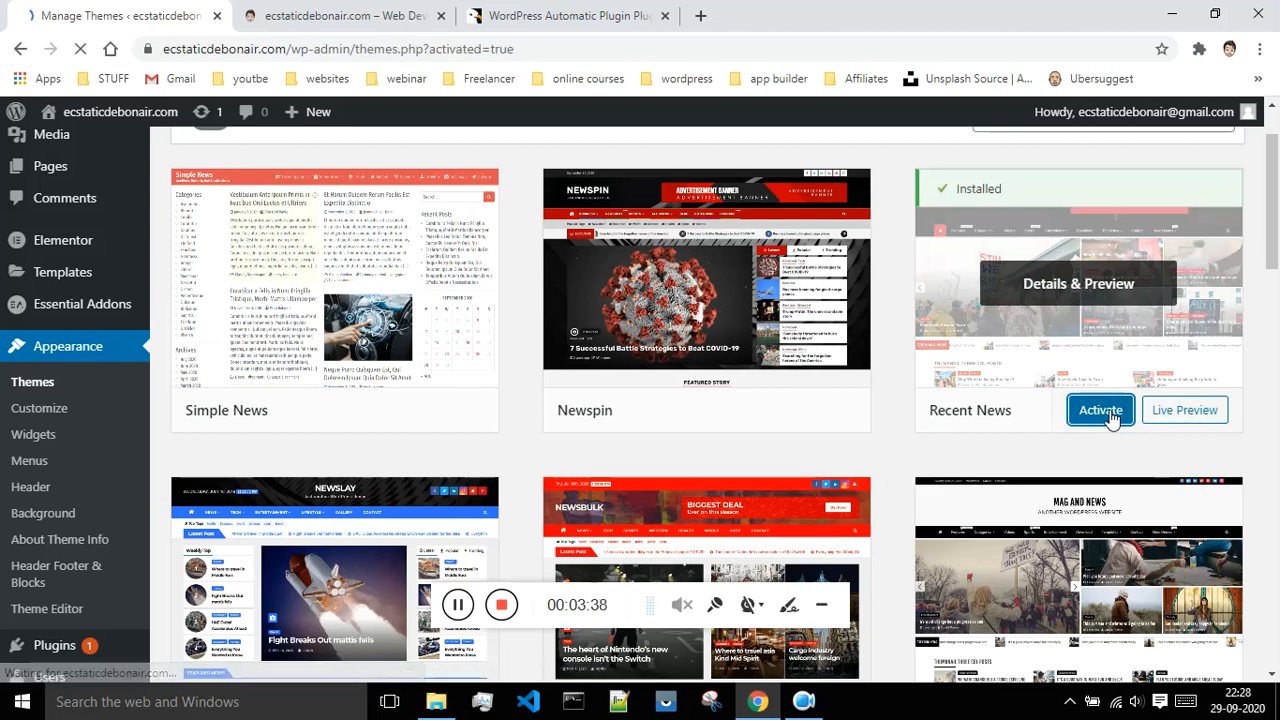
pyautogui.scroll(-3, 866, 424)
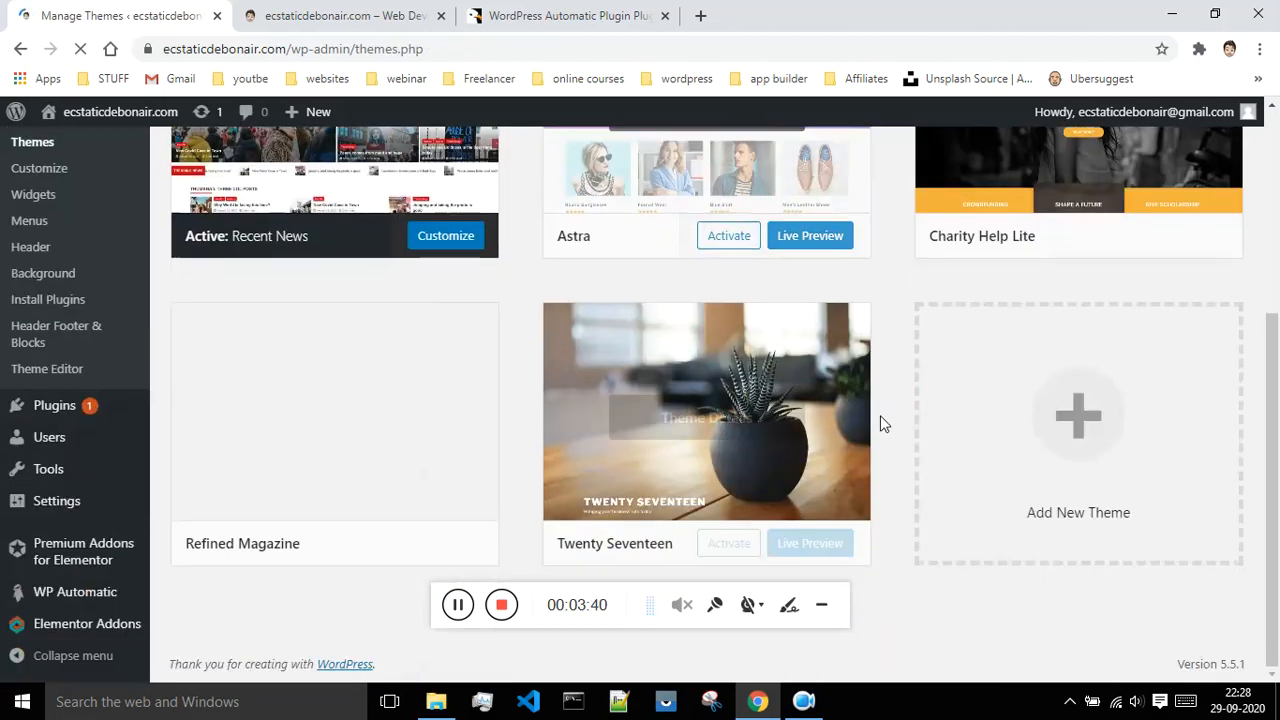
pyautogui.scroll(5, 380, 380)
# Step: Examine the site's home page with the new theme, from the header and post slider down to the sidebar widgets
pyautogui.click(300, 16)
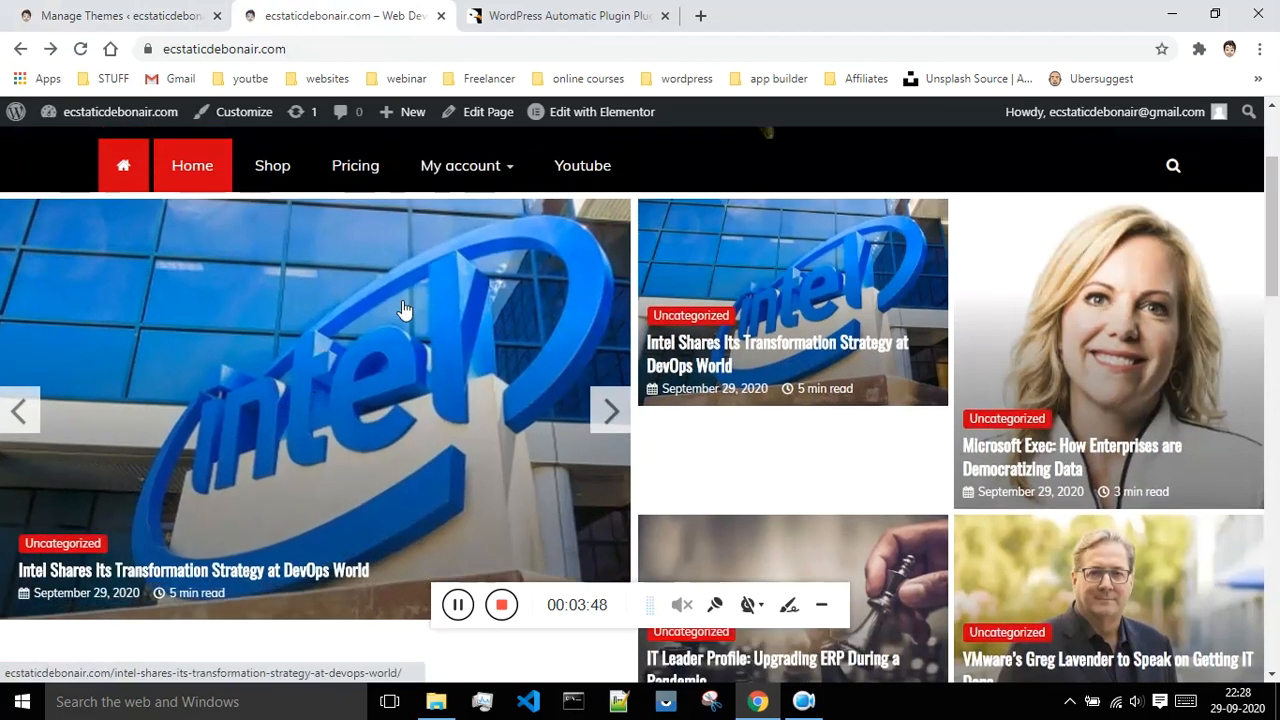
pyautogui.scroll(-6, 730, 300)
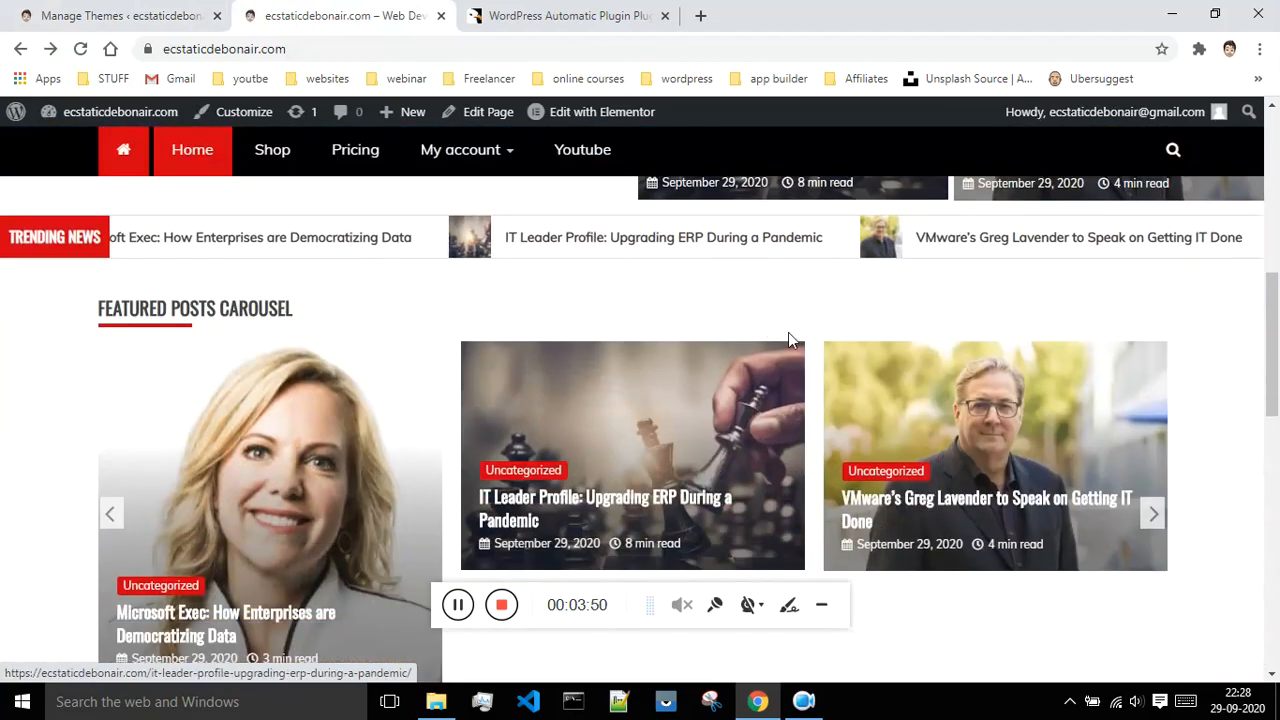
pyautogui.scroll(2, 798, 389)
pyautogui.scroll(1, 177, 471)
pyautogui.scroll(5, 623, 500)
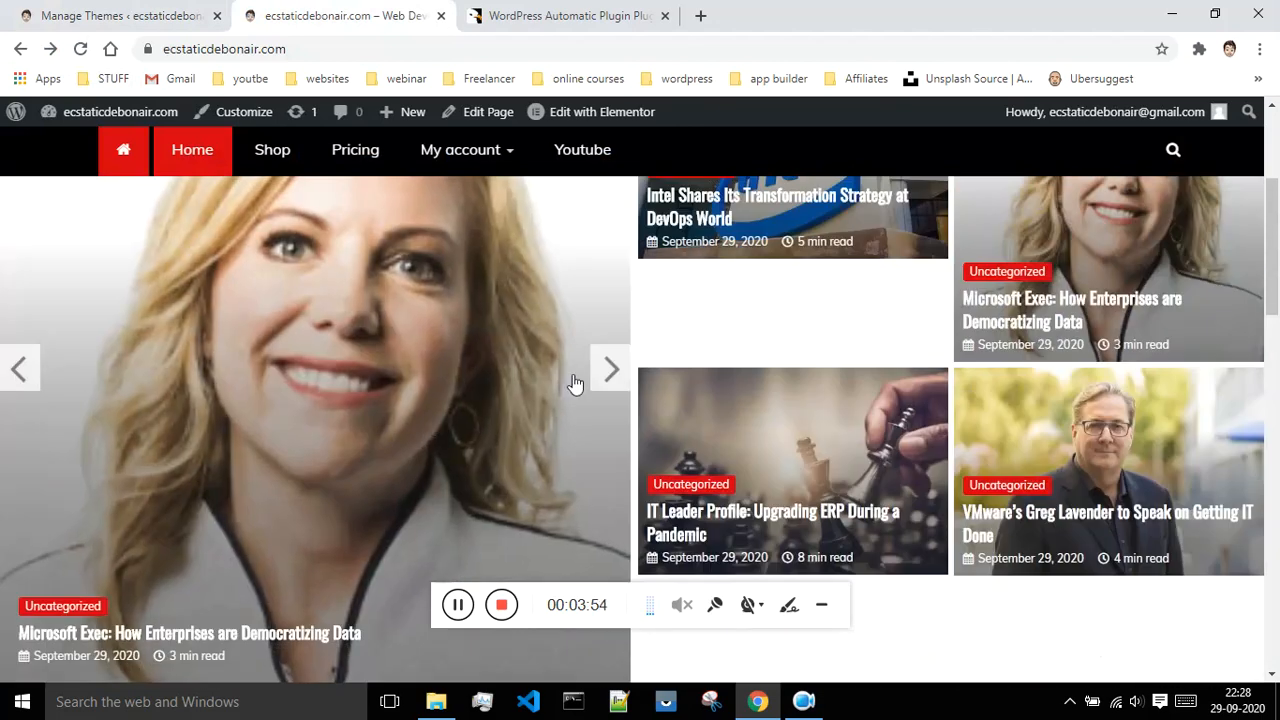
pyautogui.scroll(-10, 1057, 470)
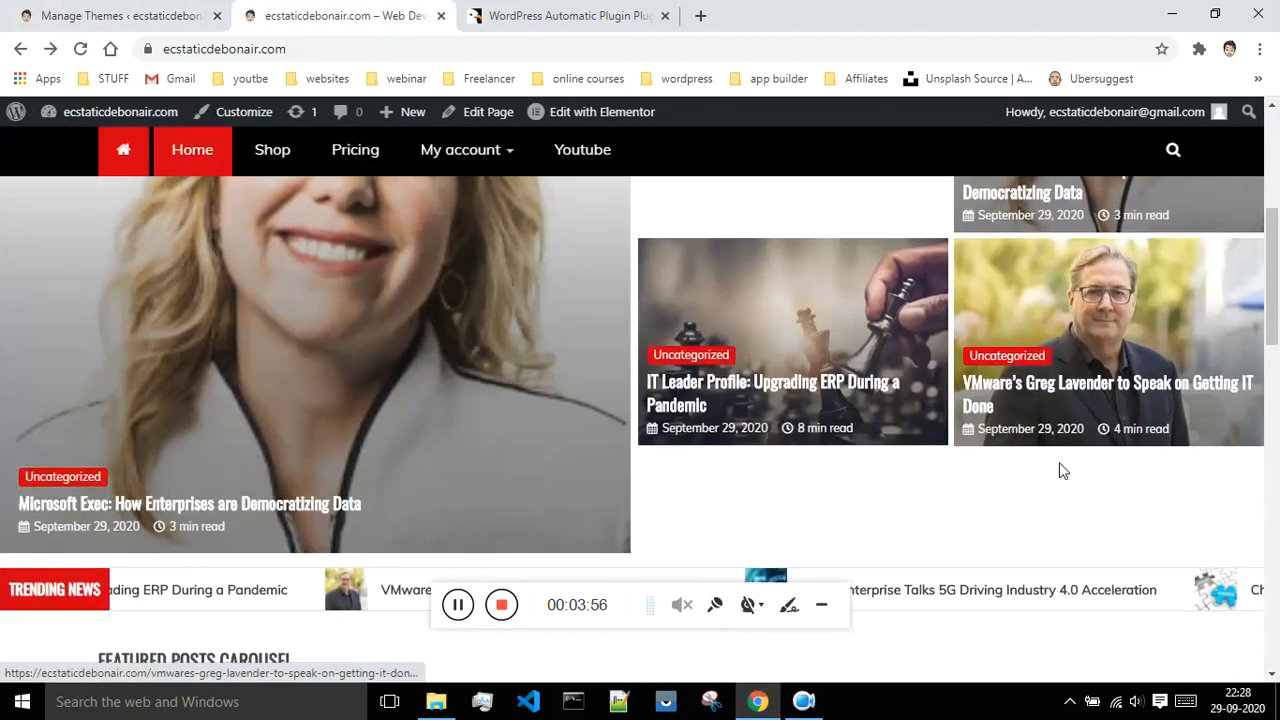
pyautogui.scroll(-5, 1090, 481)
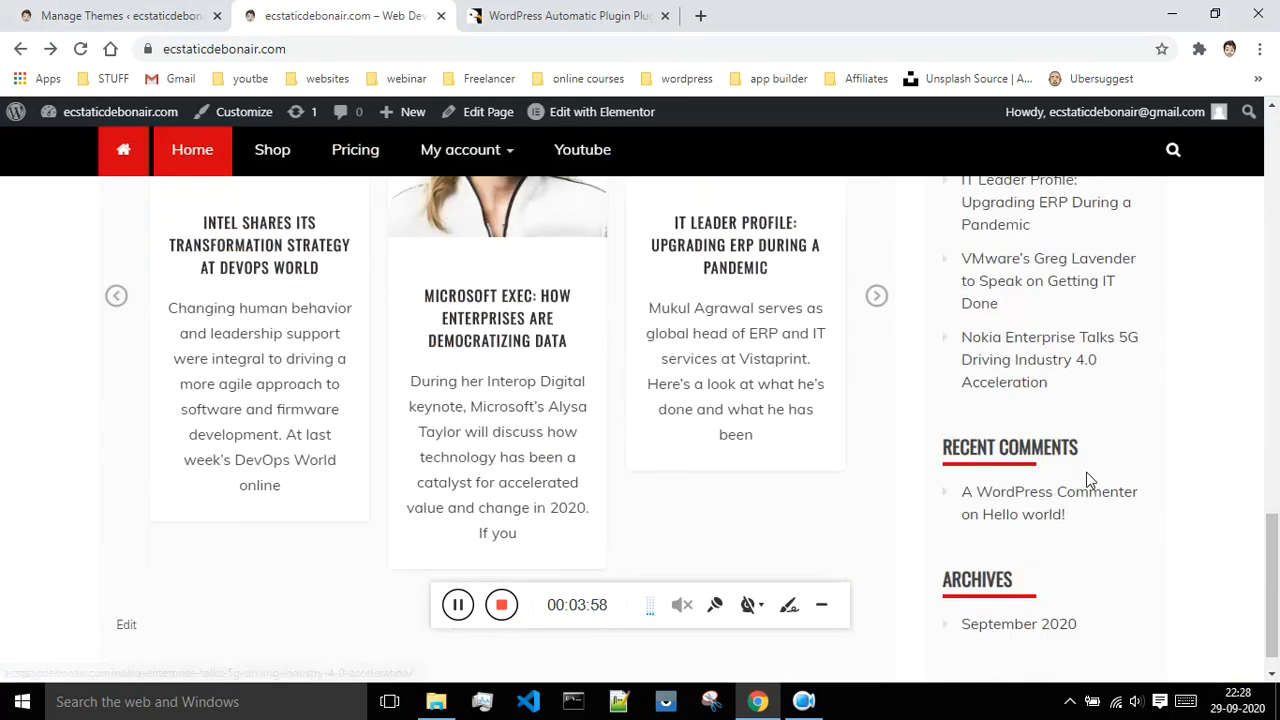
pyautogui.scroll(3, 1090, 481)
pyautogui.scroll(10, 1090, 481)
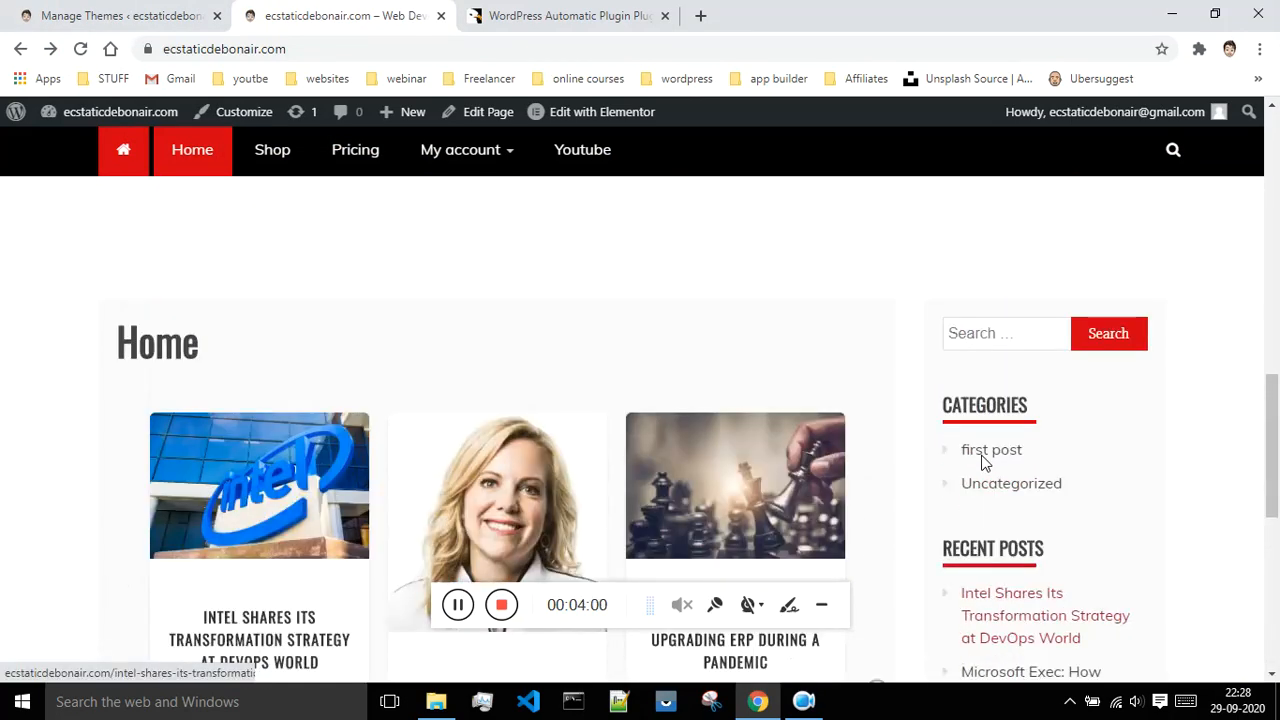
pyautogui.scroll(10, 893, 435)
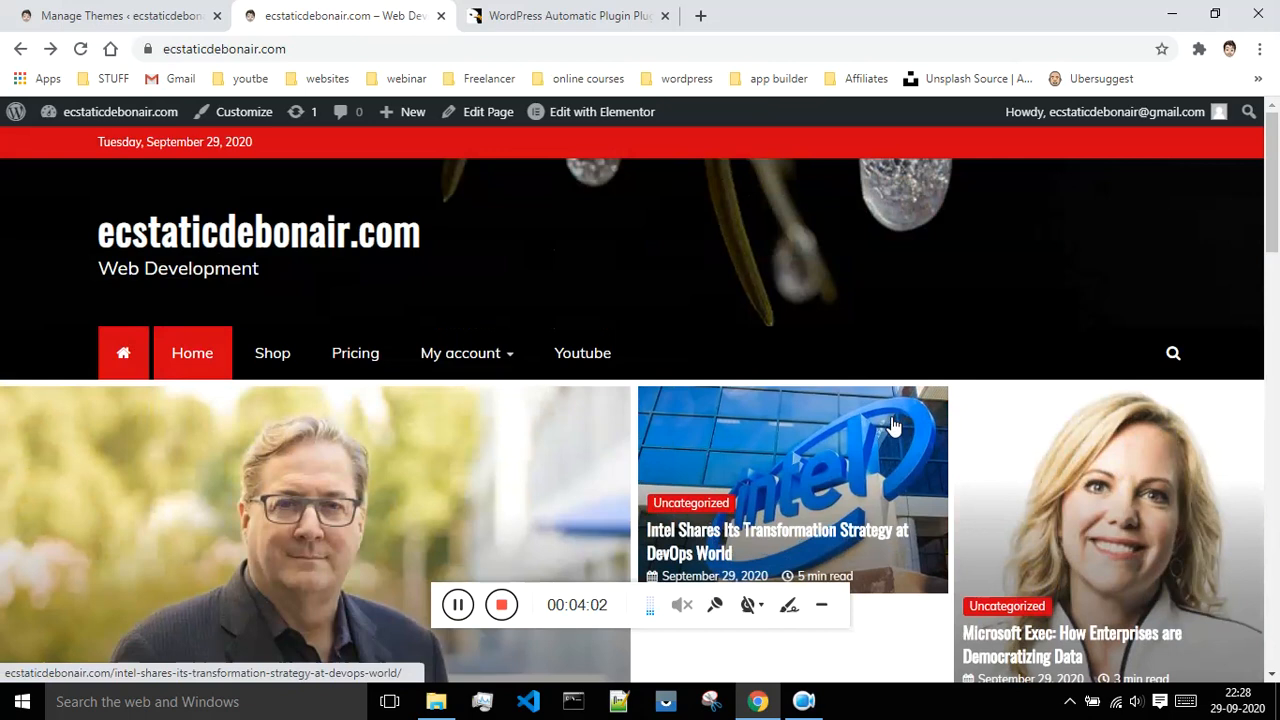
# Step: Create a new WP Automatic campaign and title it "news posts"
pyautogui.click(80, 8)
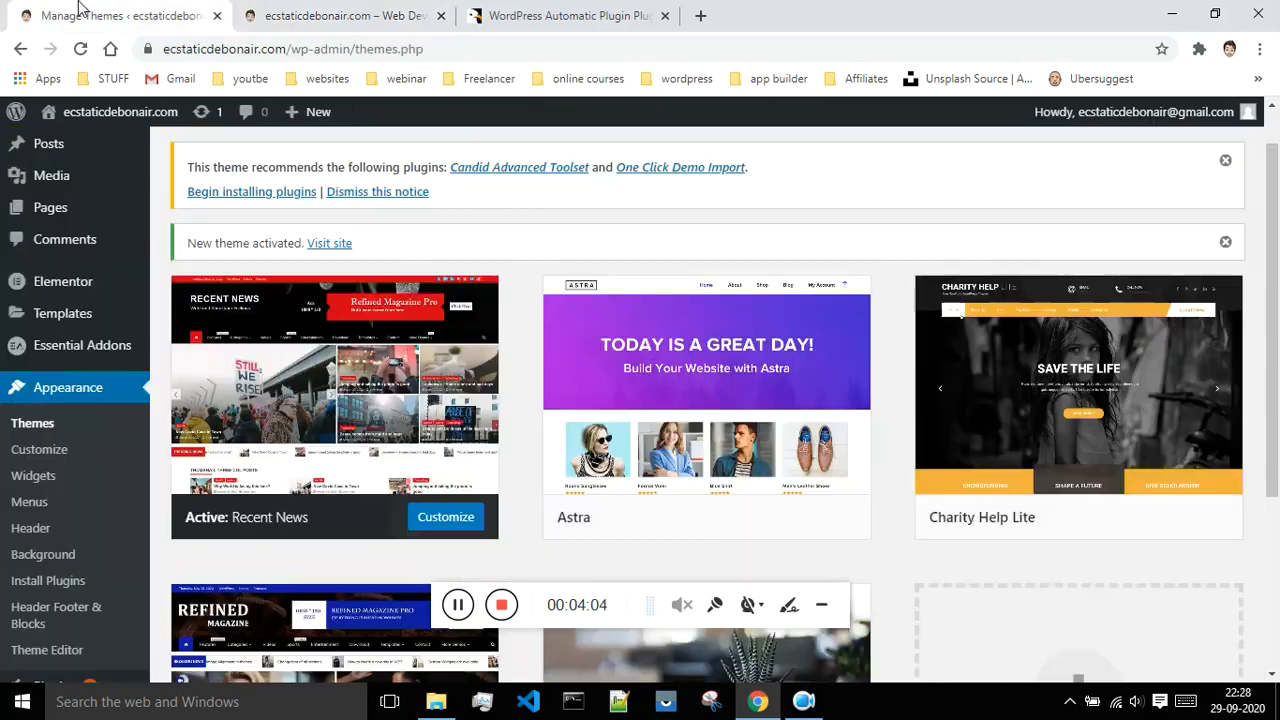
pyautogui.scroll(-3, 74, 277)
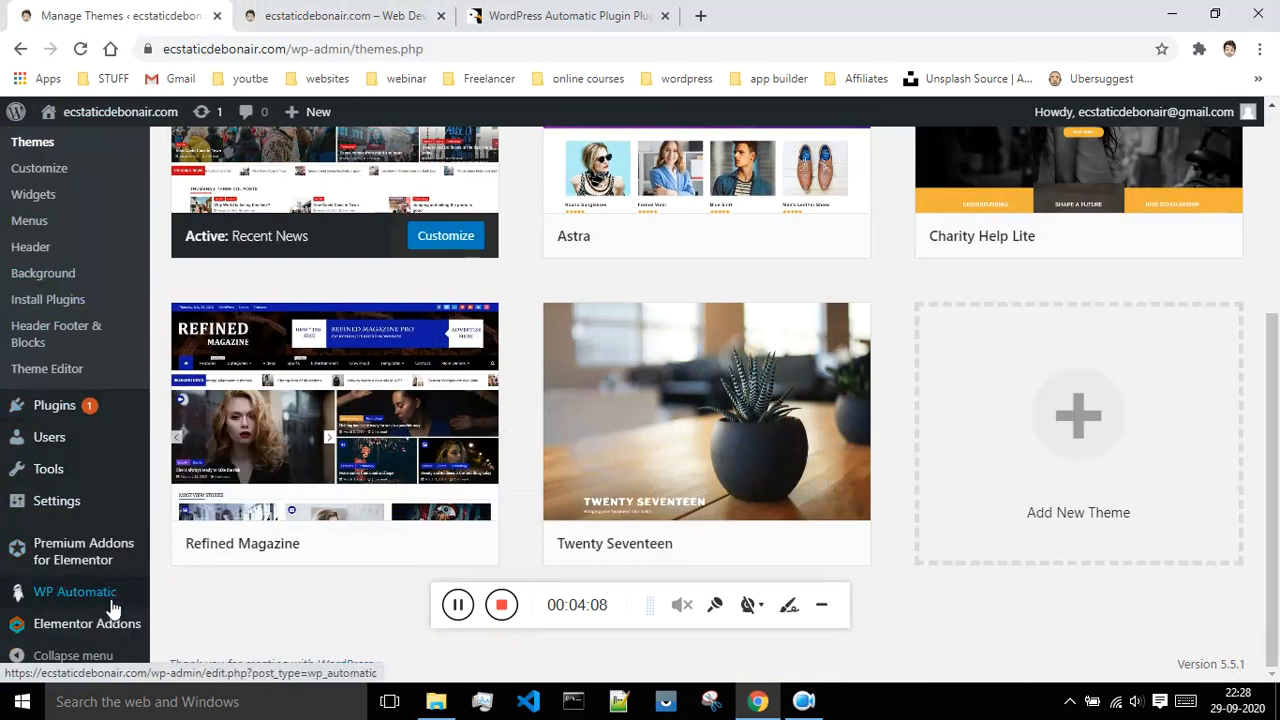
pyautogui.moveTo(63, 600)
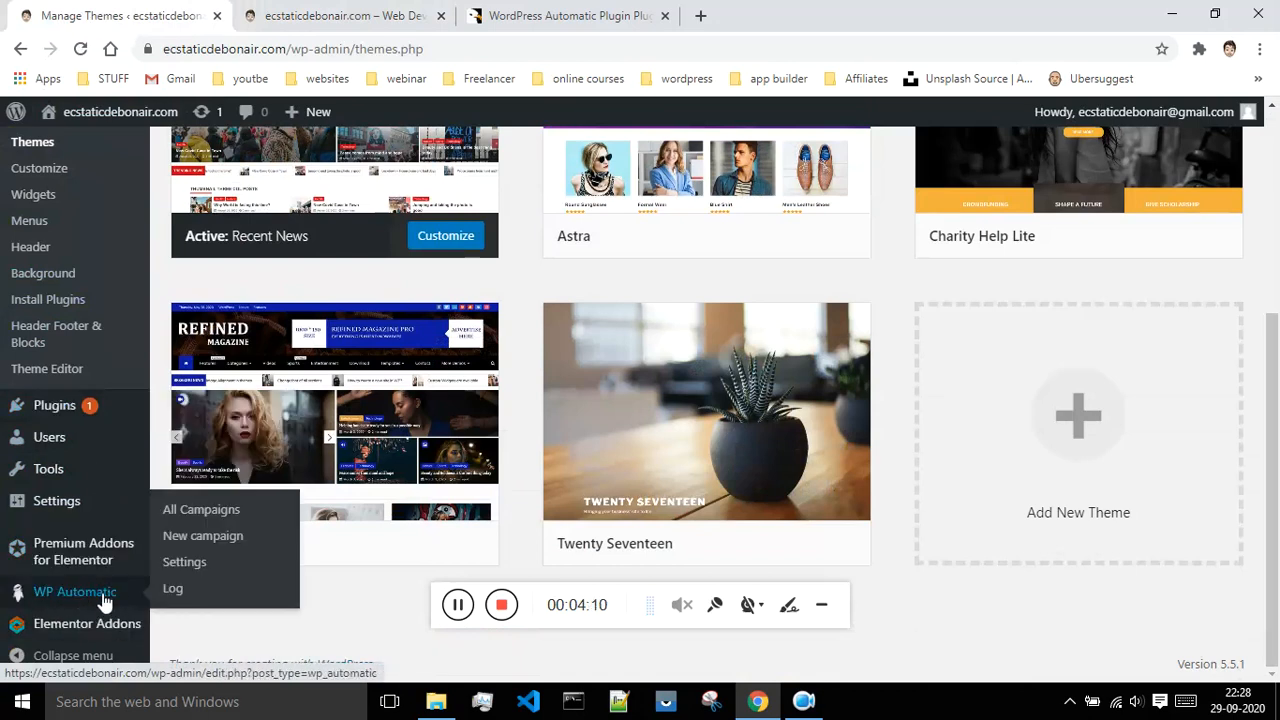
pyautogui.click(104, 600)
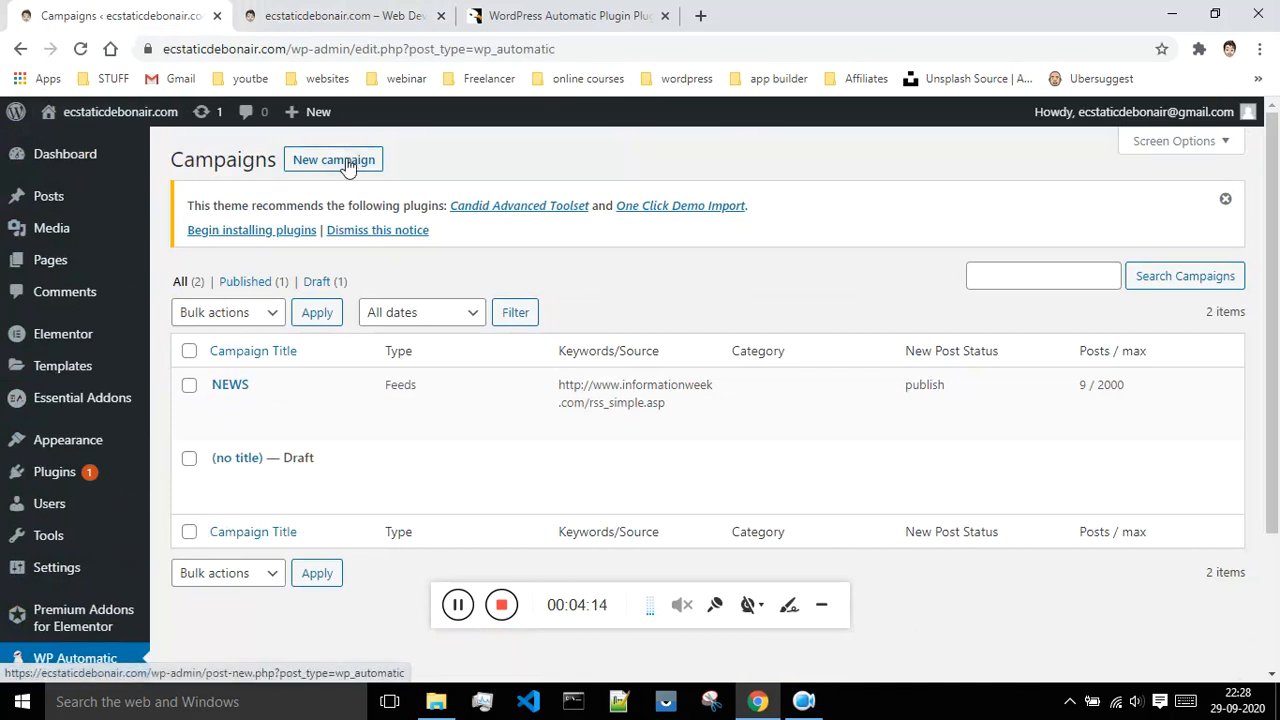
pyautogui.click(348, 165)
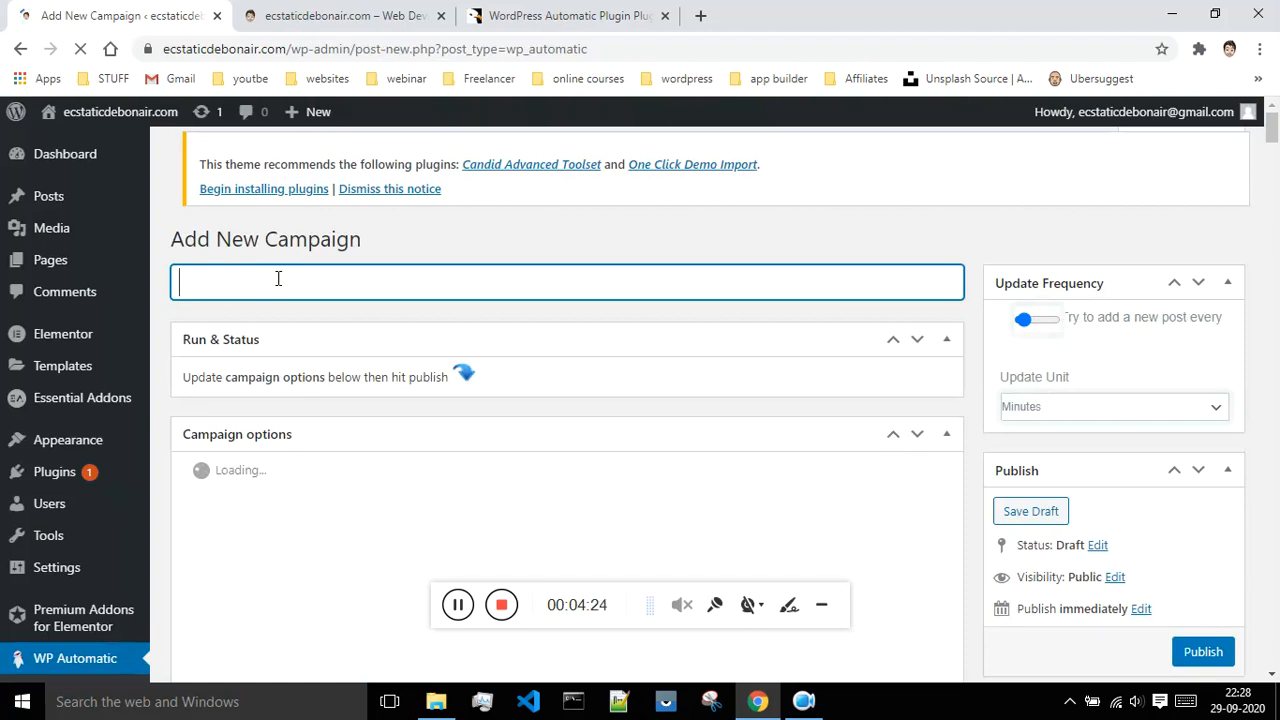
pyautogui.write('news posts')
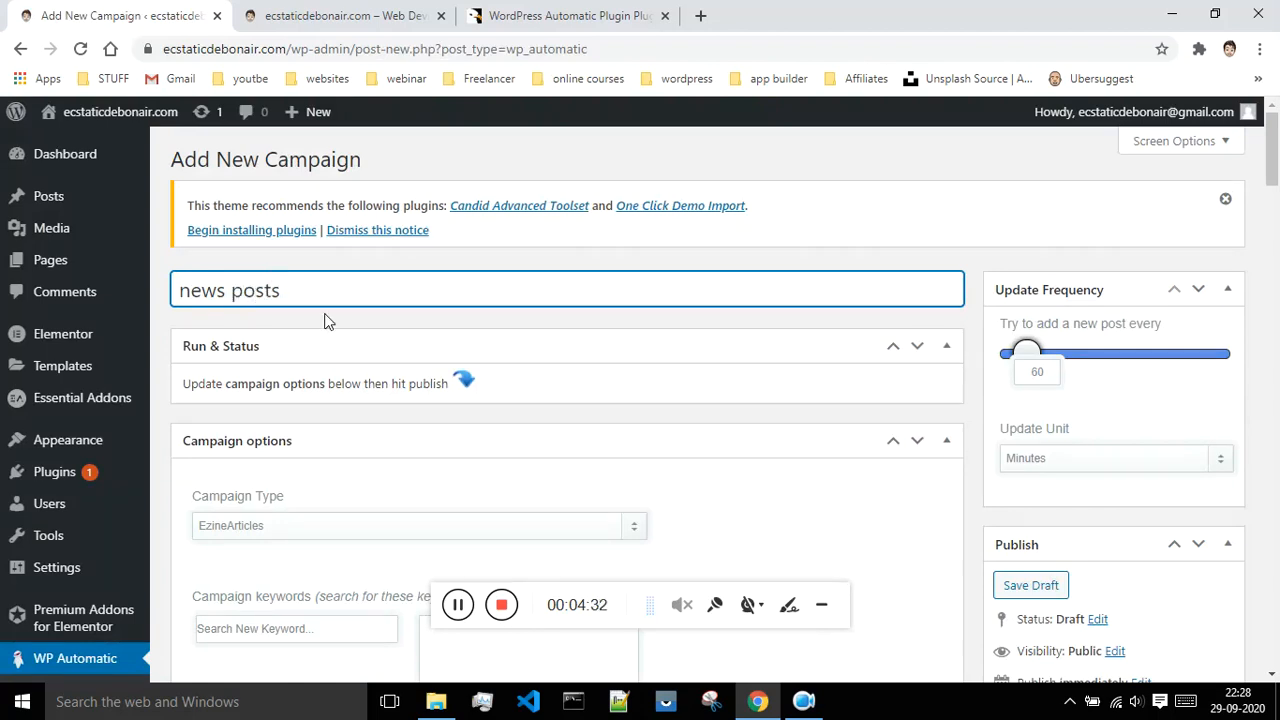
# Step: Search Google for "rss feeds links" in a new browser tab
pyautogui.click(701, 15)
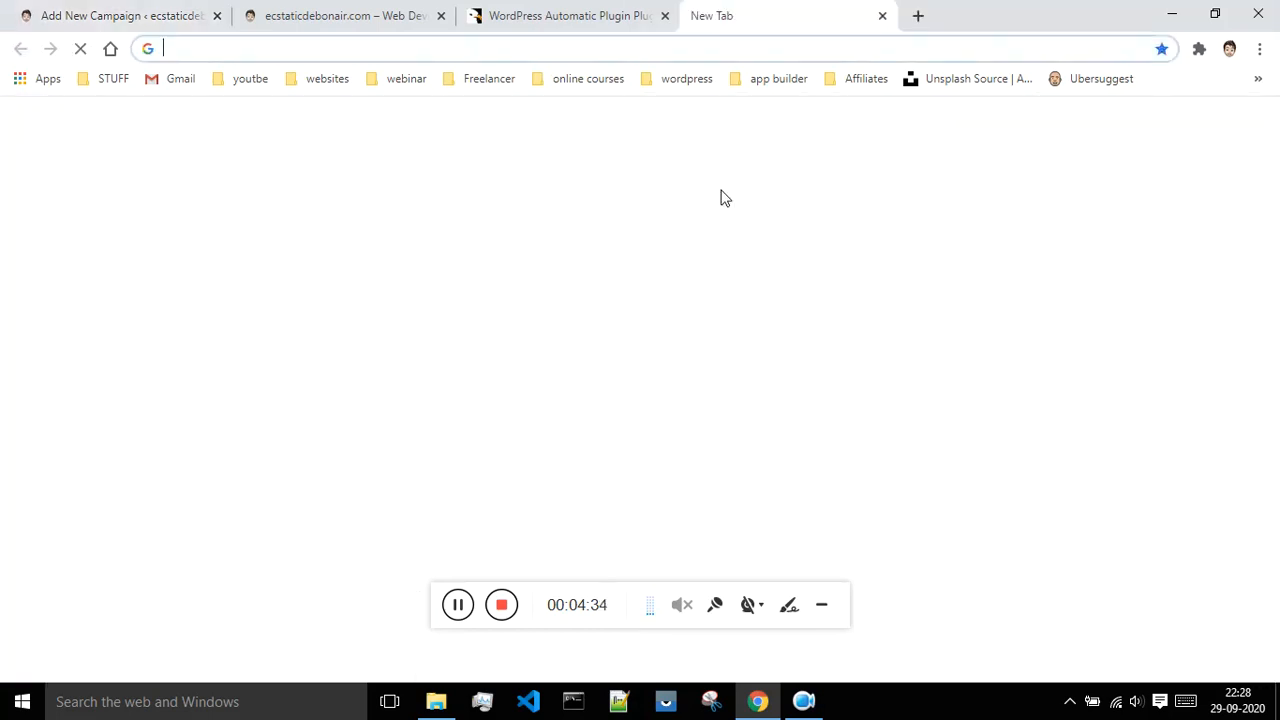
pyautogui.write('rss')
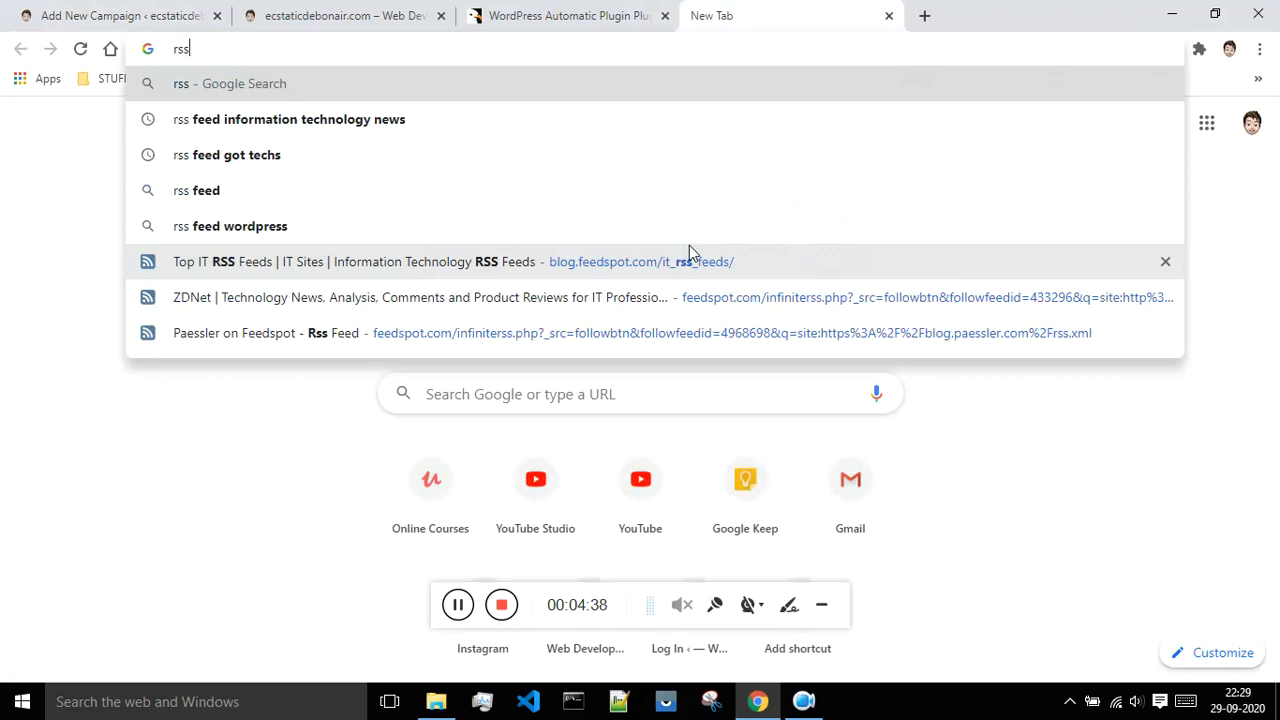
pyautogui.write(' feeds')
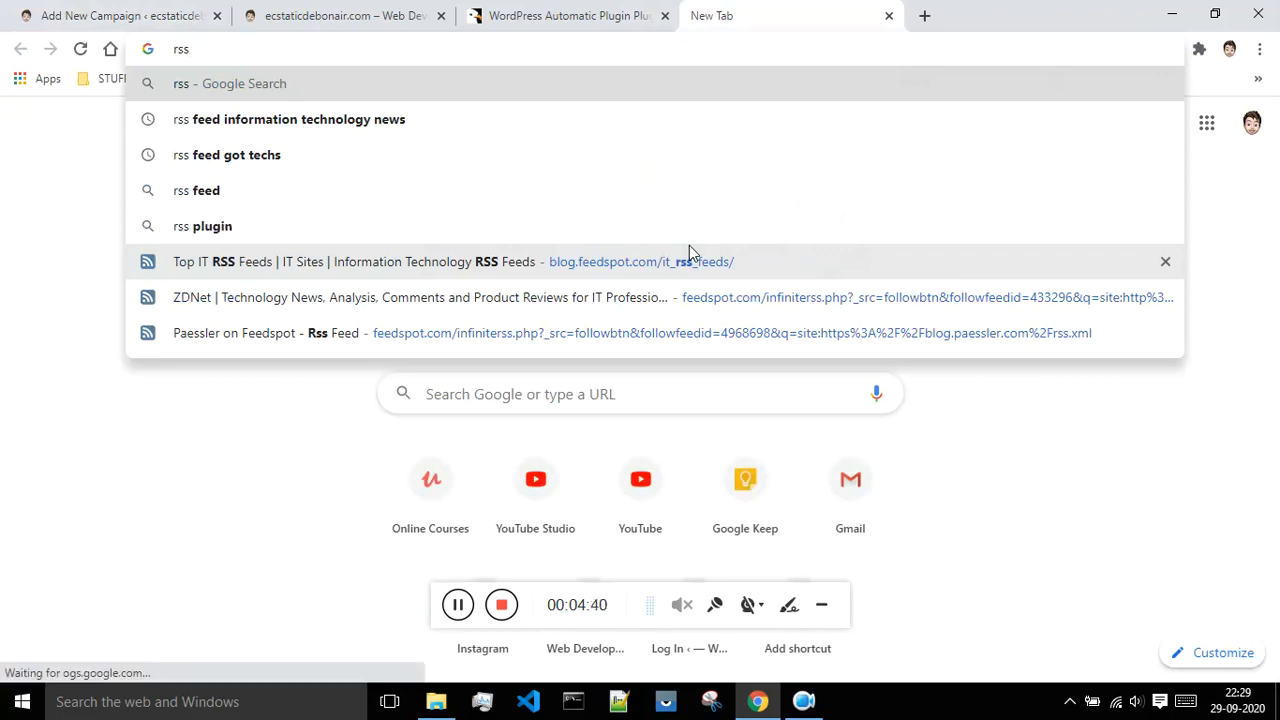
pyautogui.write(' links')
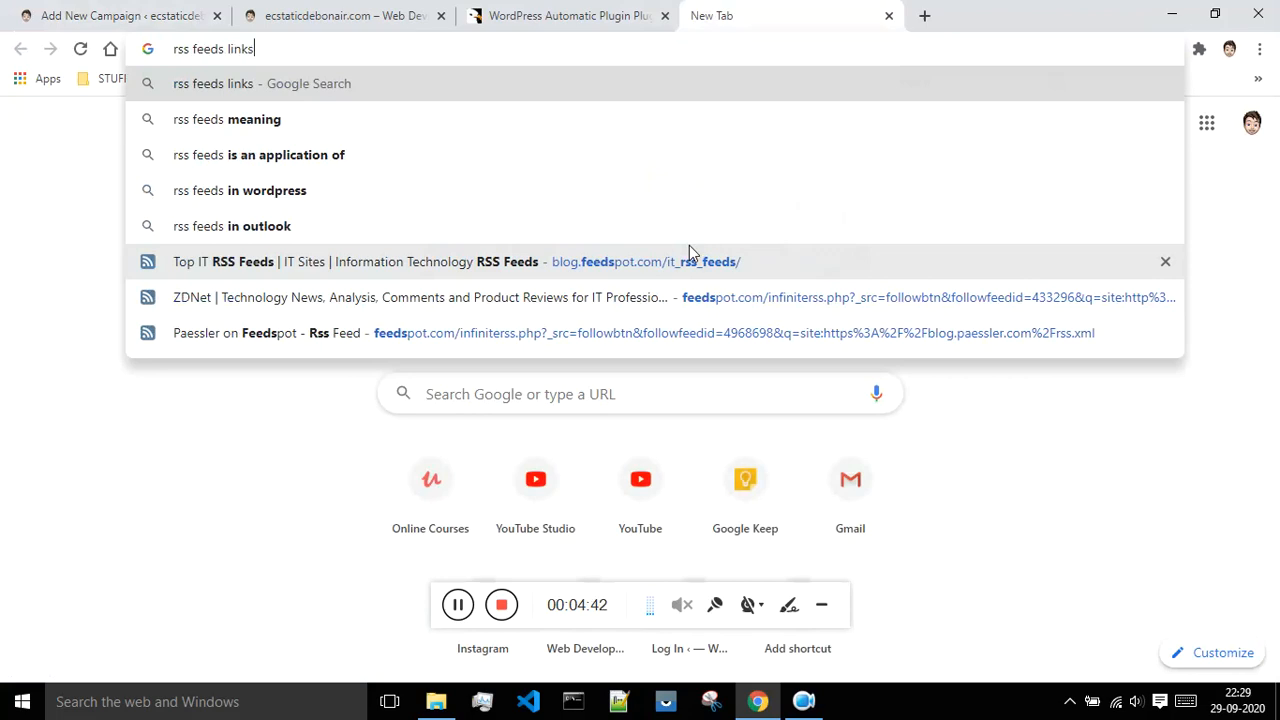
pyautogui.press('Return')
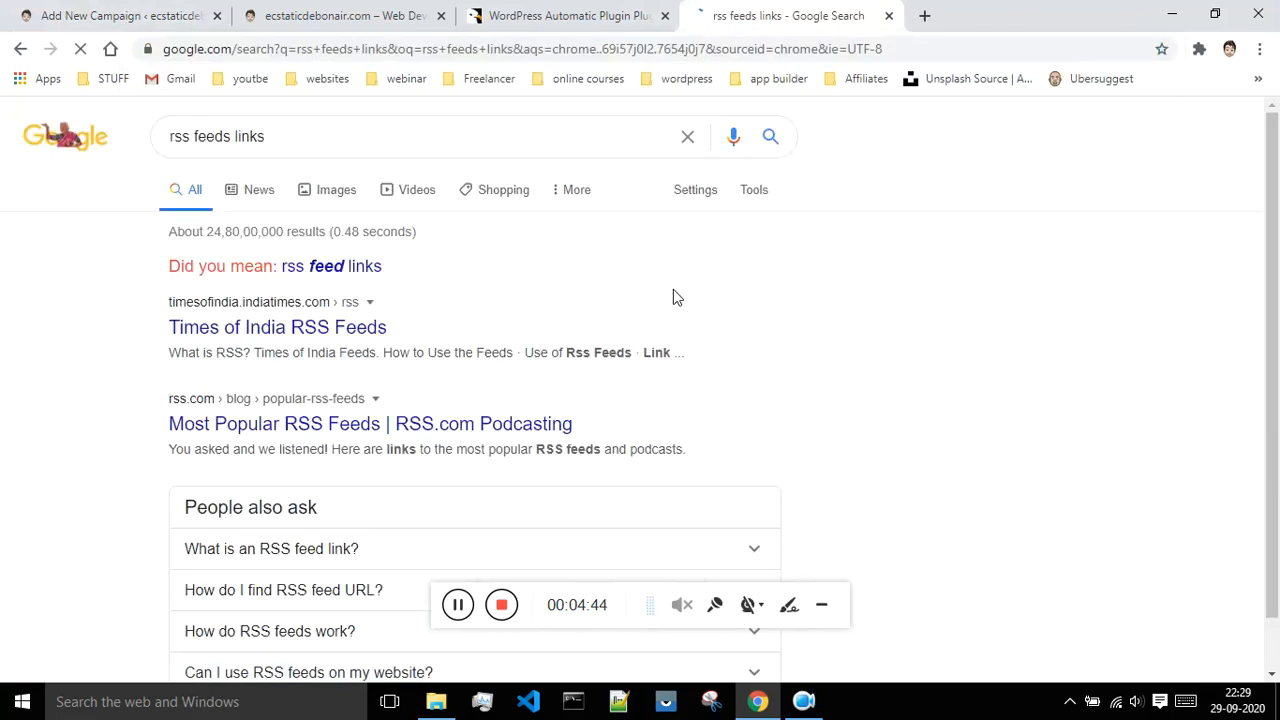
# Step: Open the Most Popular RSS Feeds result from RSS.com in a separate tab and look through its podcast feed list
pyautogui.scroll(-1, 362, 338)
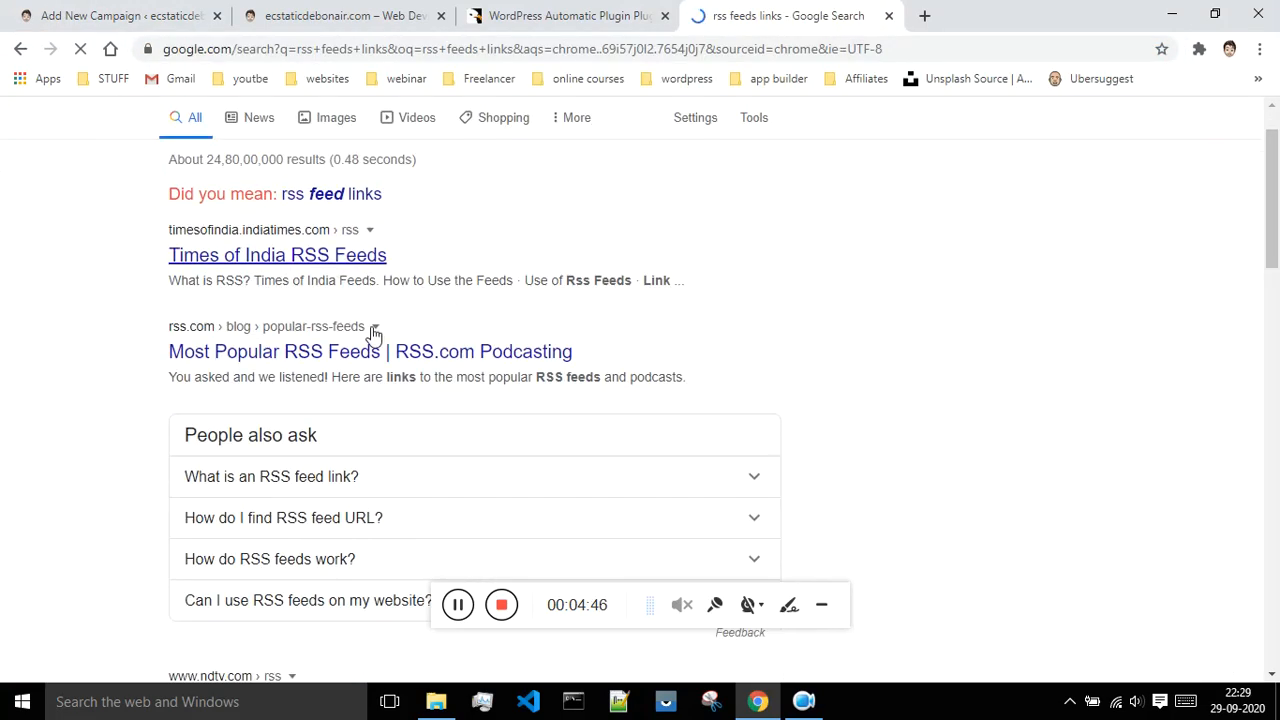
pyautogui.rightClick(281, 343)
pyautogui.click(322, 343)
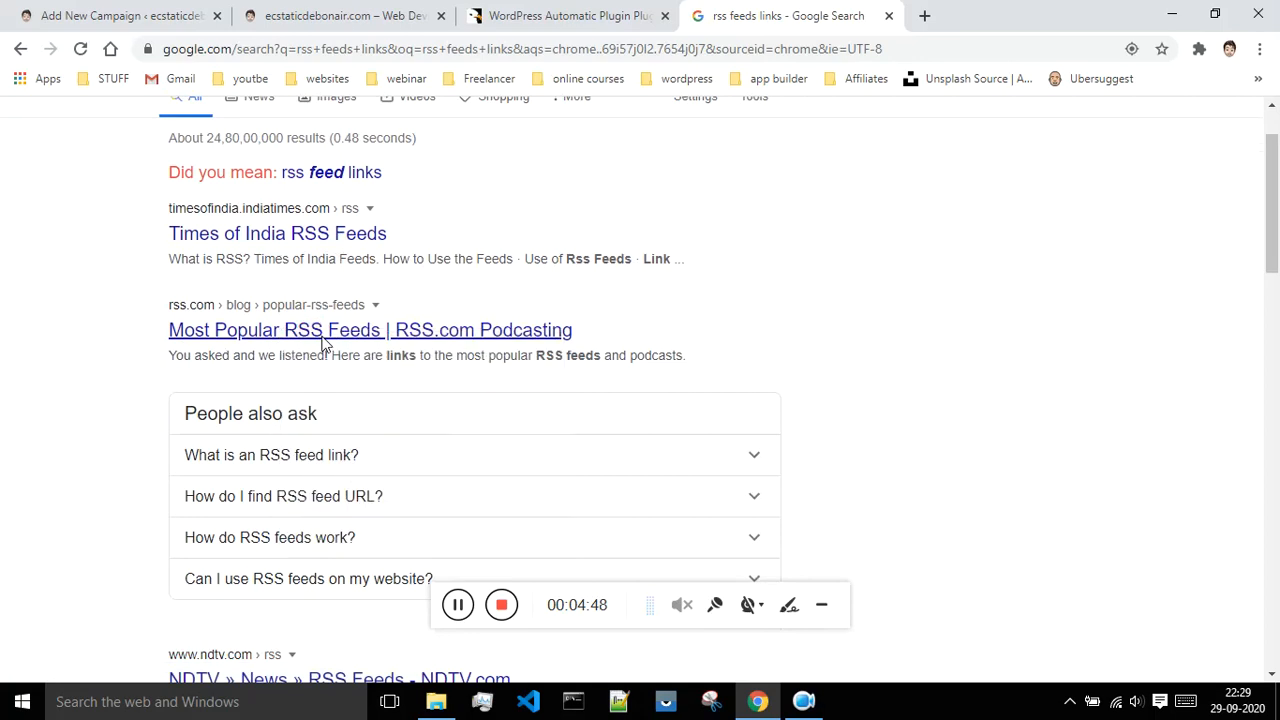
pyautogui.click(928, 8)
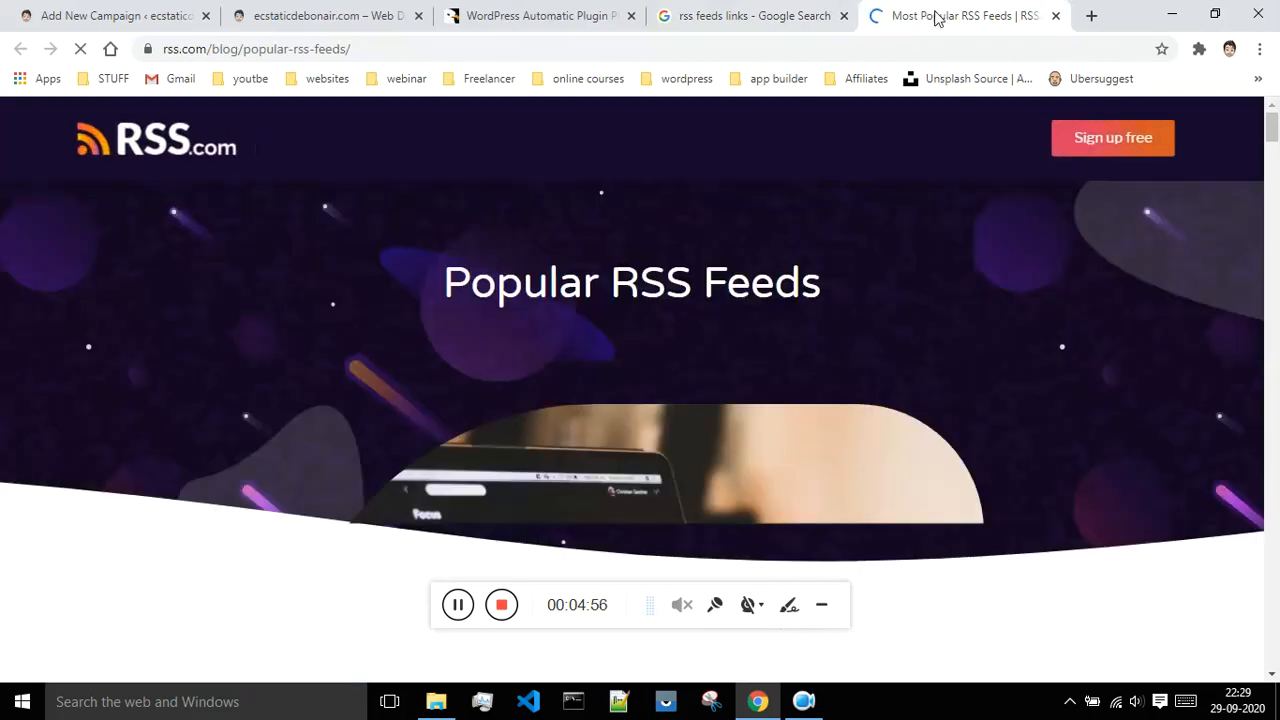
pyautogui.scroll(-2, 940, 330)
pyautogui.scroll(-15, 945, 335)
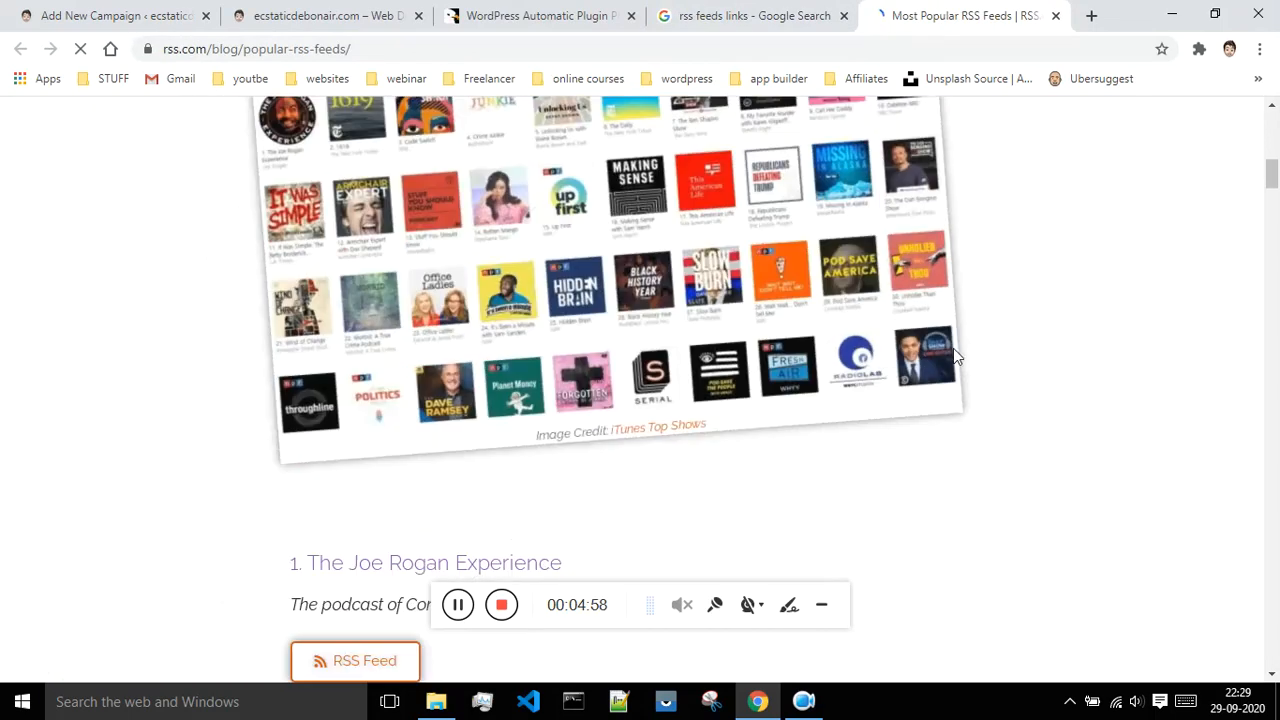
pyautogui.scroll(2, 956, 352)
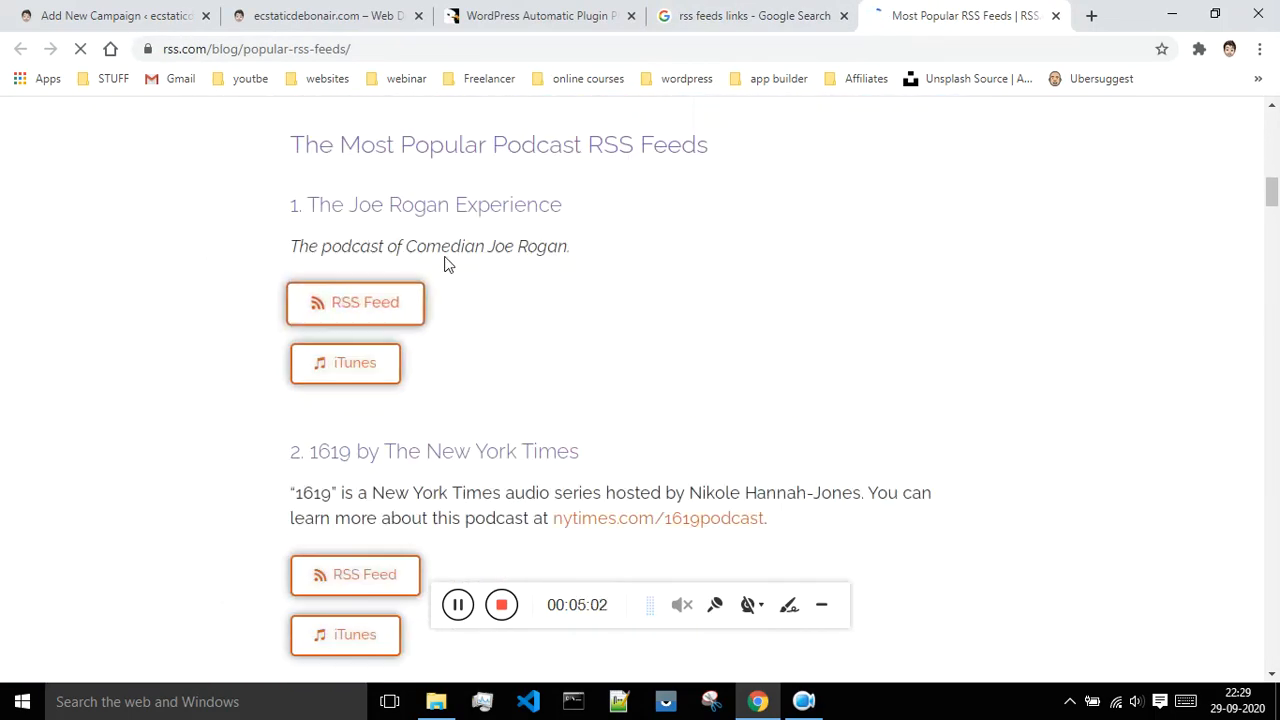
# Step: Open the RSS feed of the 1619 podcast by The New York Times, look at its XML, and close it
pyautogui.scroll(-1, 466, 254)
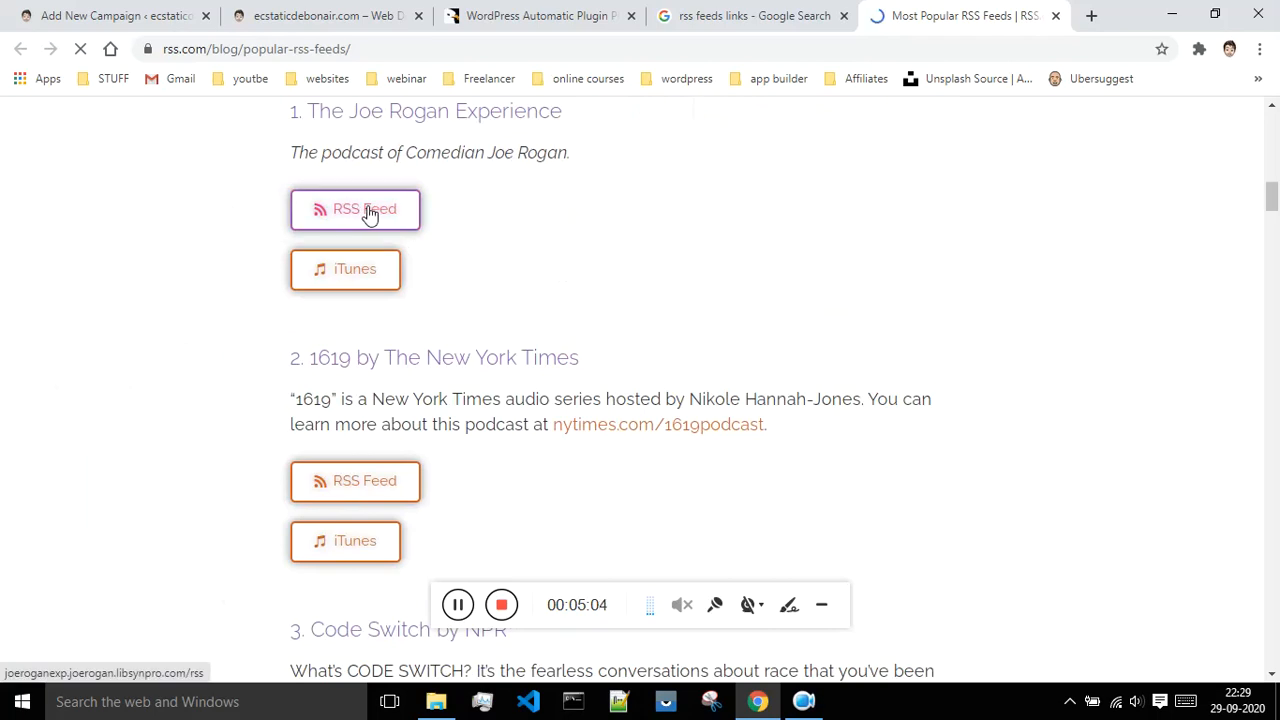
pyautogui.scroll(-2, 507, 255)
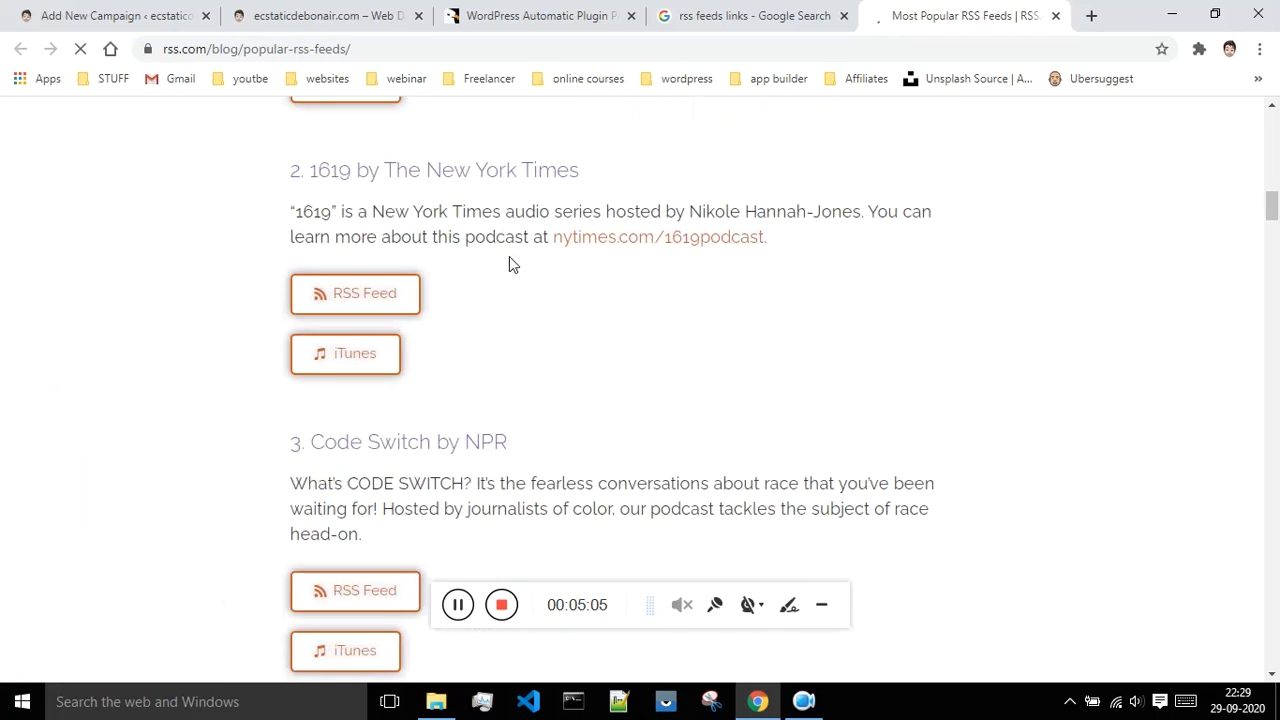
pyautogui.click(378, 305)
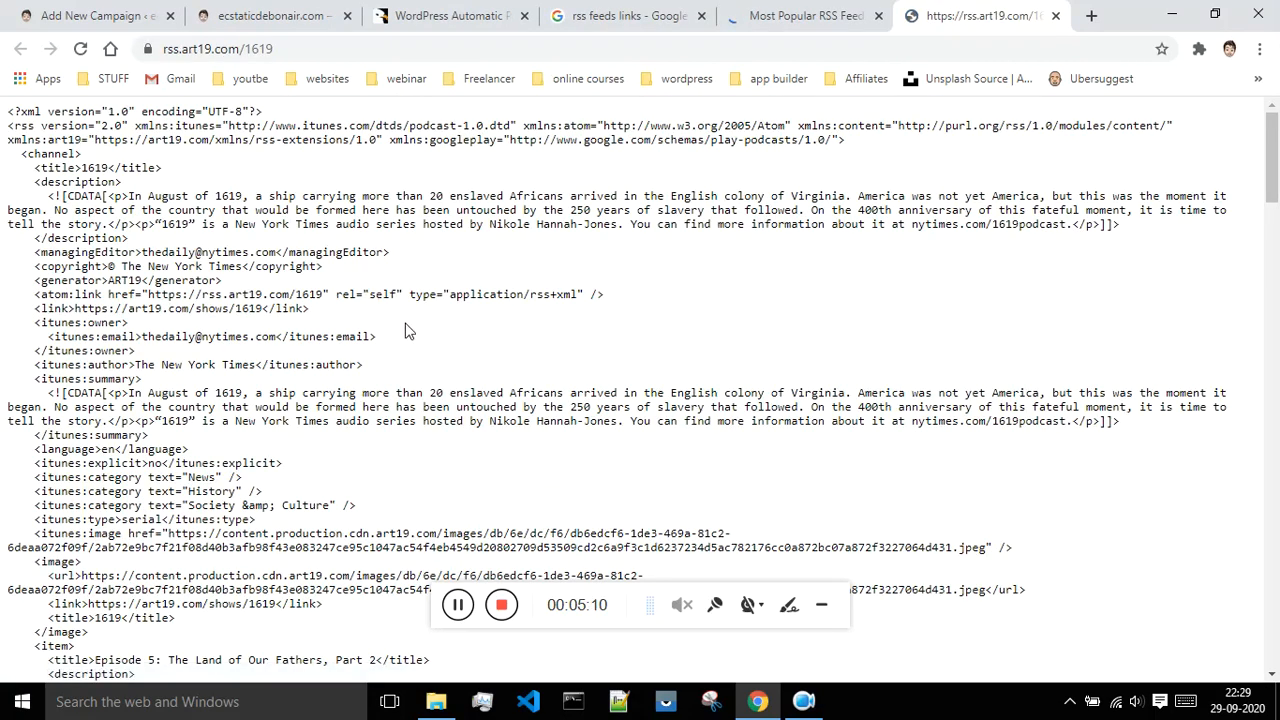
pyautogui.click(459, 612)
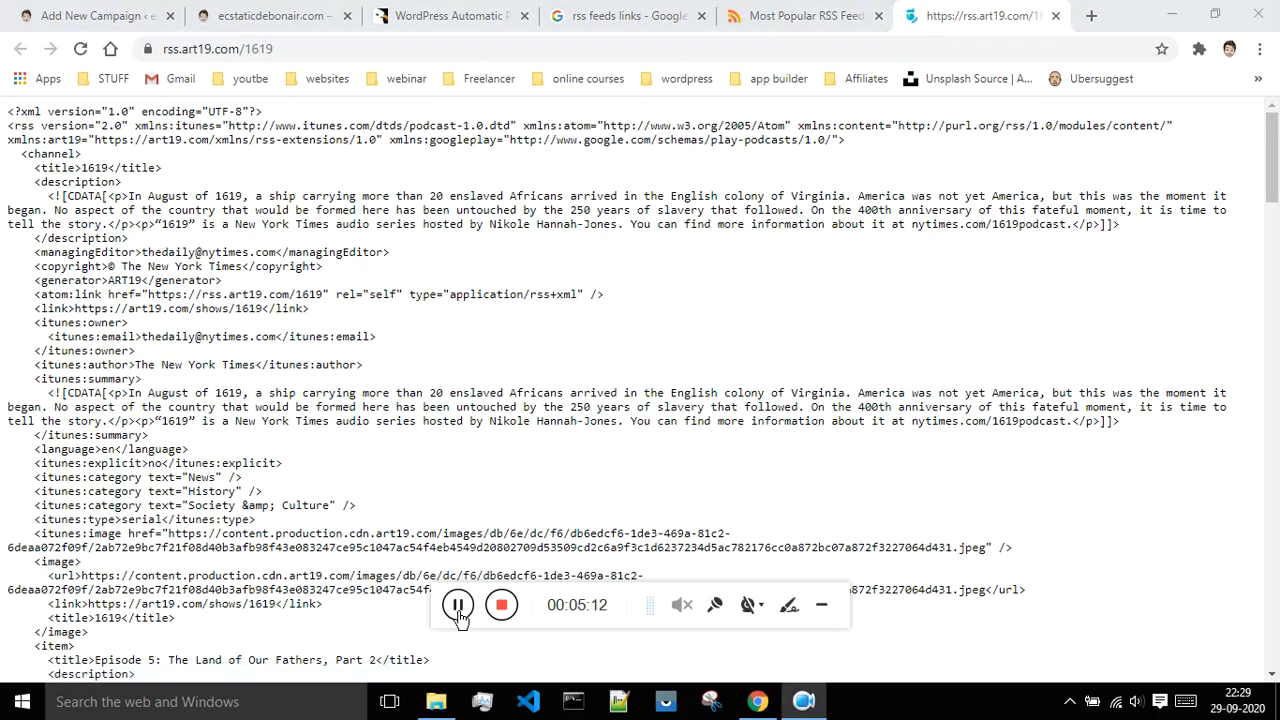
pyautogui.click(800, 15)
pyautogui.click(1055, 15)
# Step: Return to the Google results and search for "rss feeds of news website" instead
pyautogui.click(652, 12)
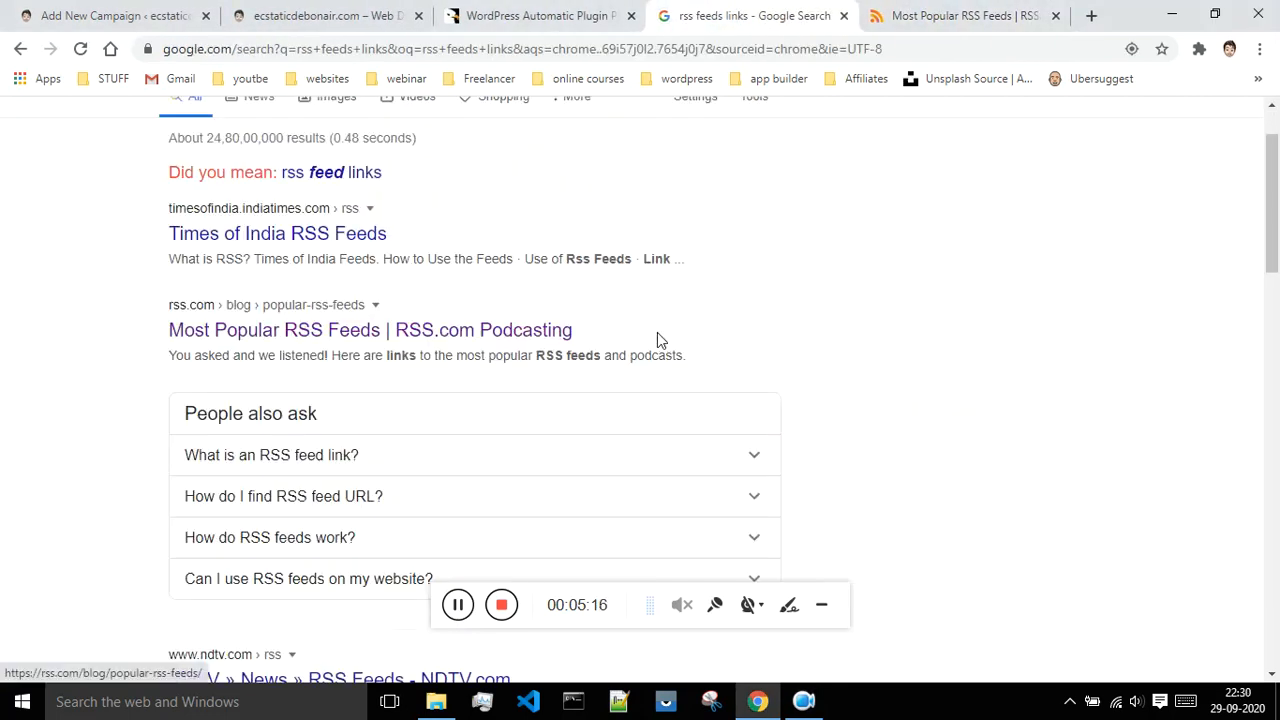
pyautogui.scroll(-5, 700, 330)
pyautogui.scroll(5, 755, 376)
pyautogui.click(289, 138)
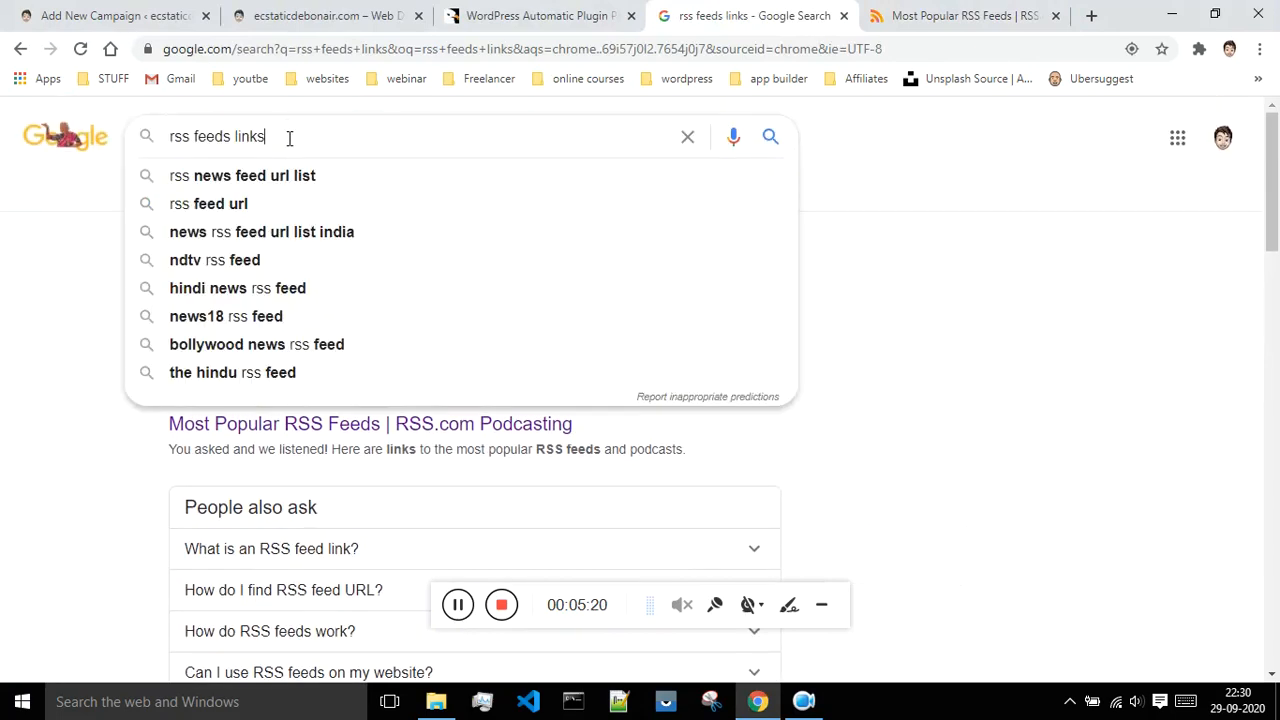
pyautogui.press('BackSpace')
pyautogui.write('o')
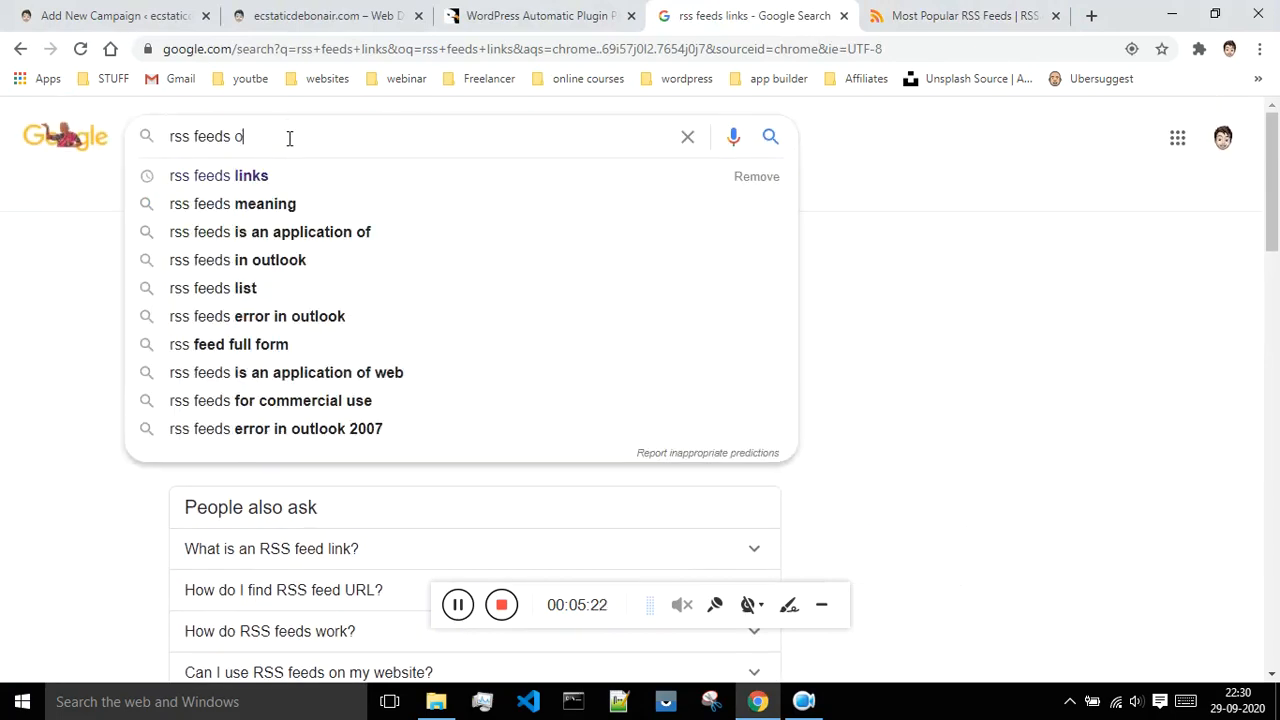
pyautogui.write('f news website')
pyautogui.press('Return')
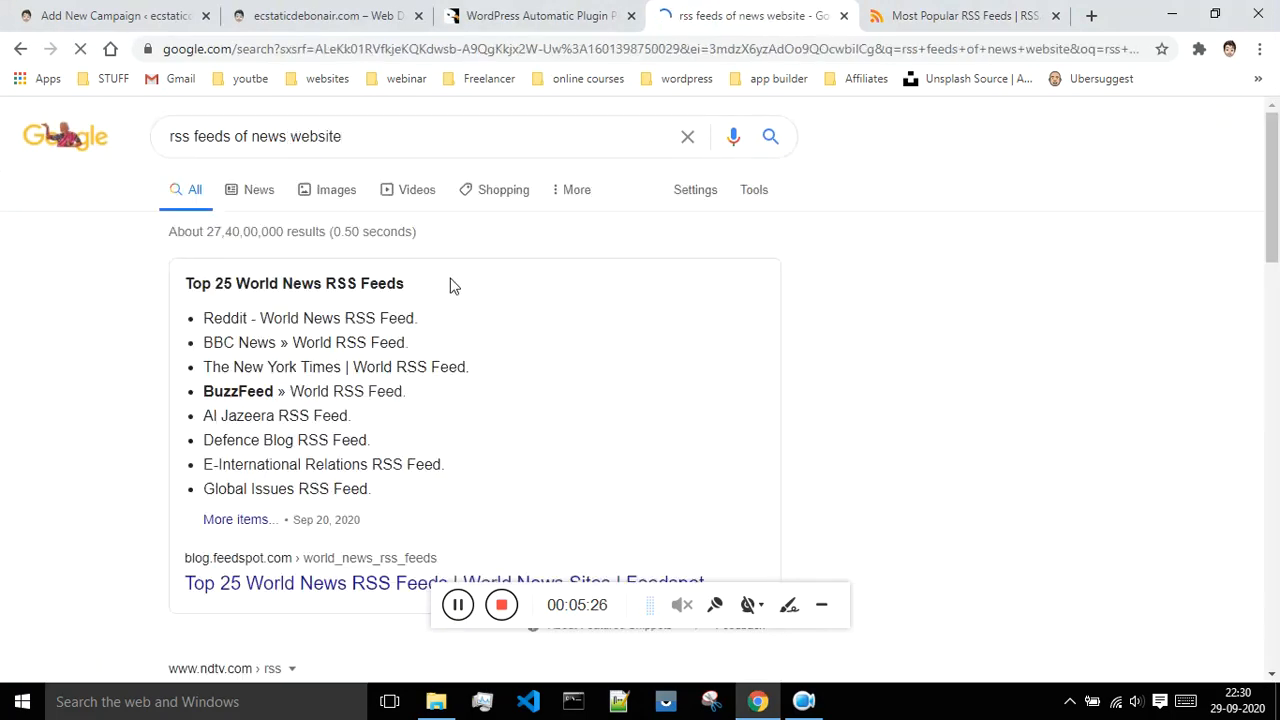
# Step: Open Feedspot's Top 25 World News RSS Feeds result in a separate tab and close the RSS.com page
pyautogui.scroll(-2, 471, 300)
pyautogui.rightClick(403, 410)
pyautogui.click(440, 416)
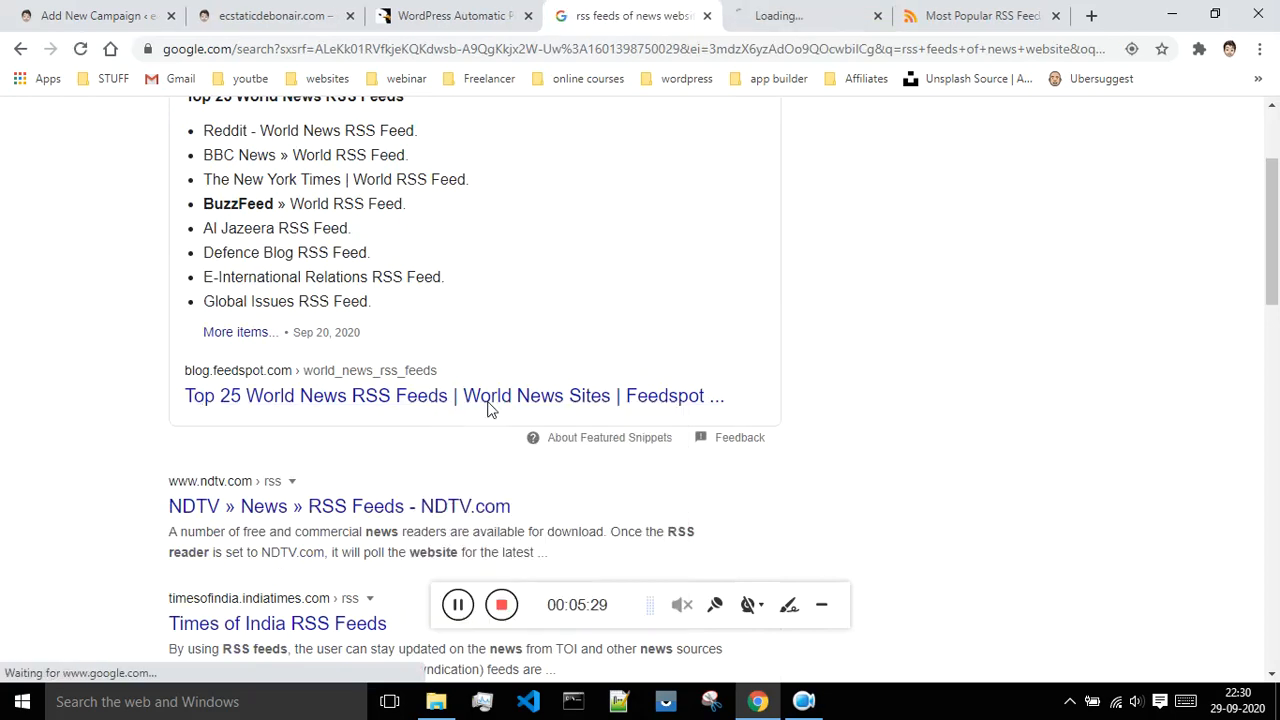
pyautogui.click(1054, 16)
pyautogui.click(908, 15)
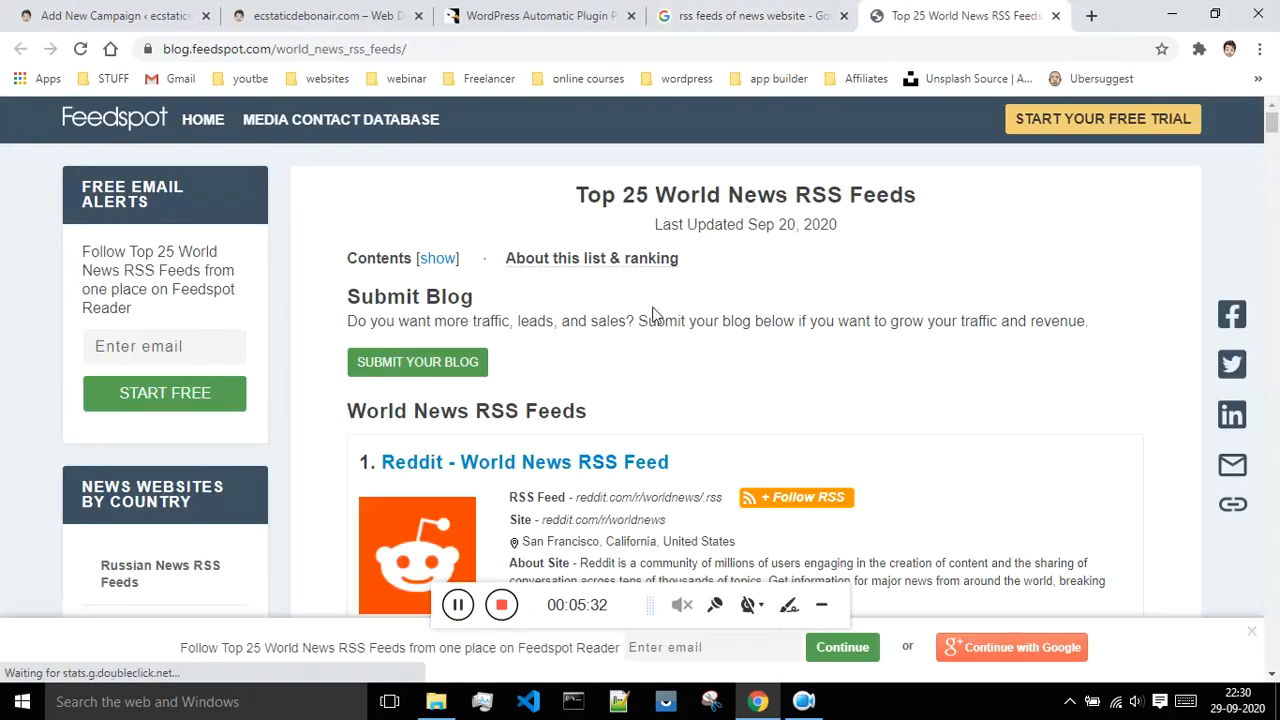
# Step: Open the BBC News World feed from the Feedspot list and copy its feed URL
pyautogui.scroll(-4, 650, 310)
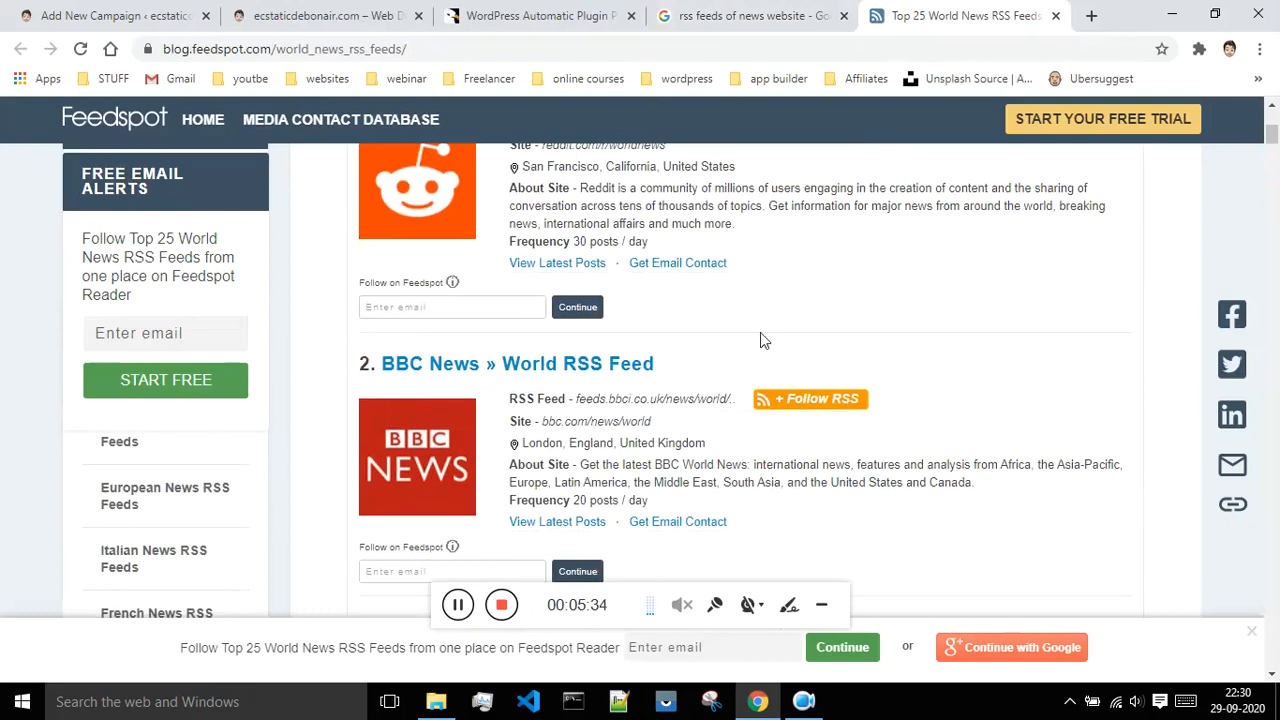
pyautogui.click(816, 417)
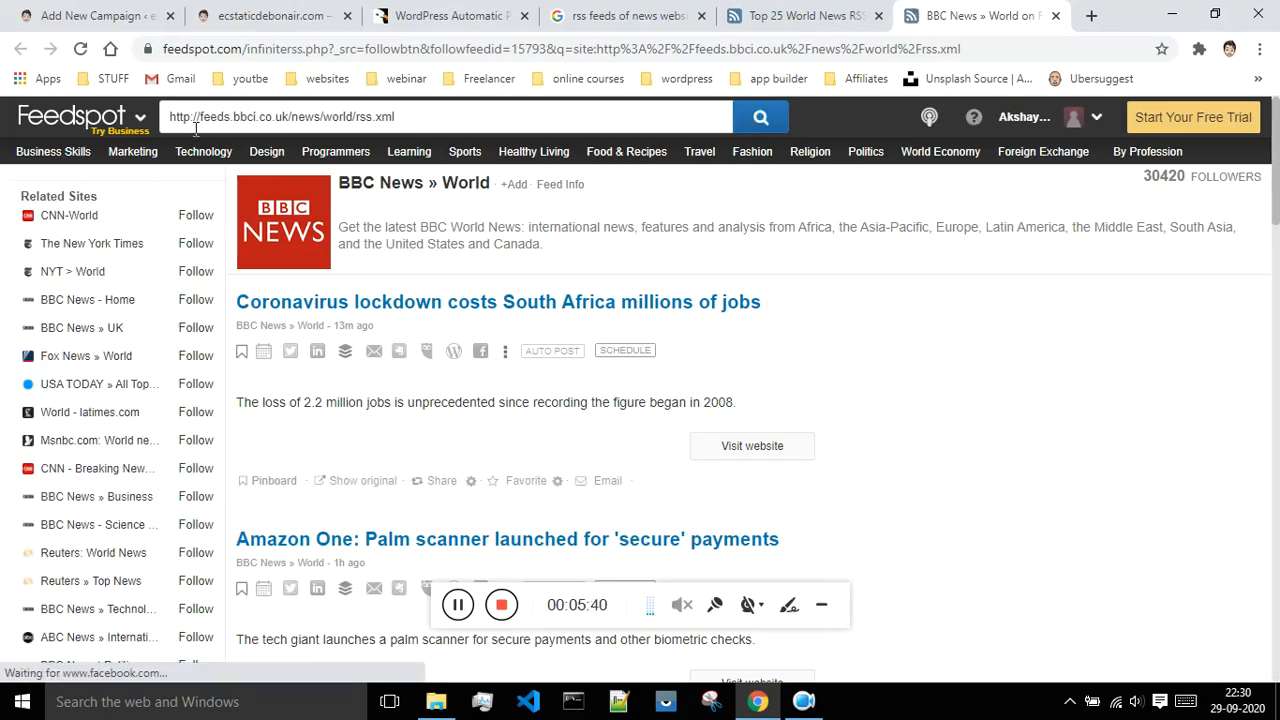
pyautogui.moveTo(420, 117); pyautogui.dragTo(163, 117)
pyautogui.rightClick(204, 120)
pyautogui.click(225, 155)
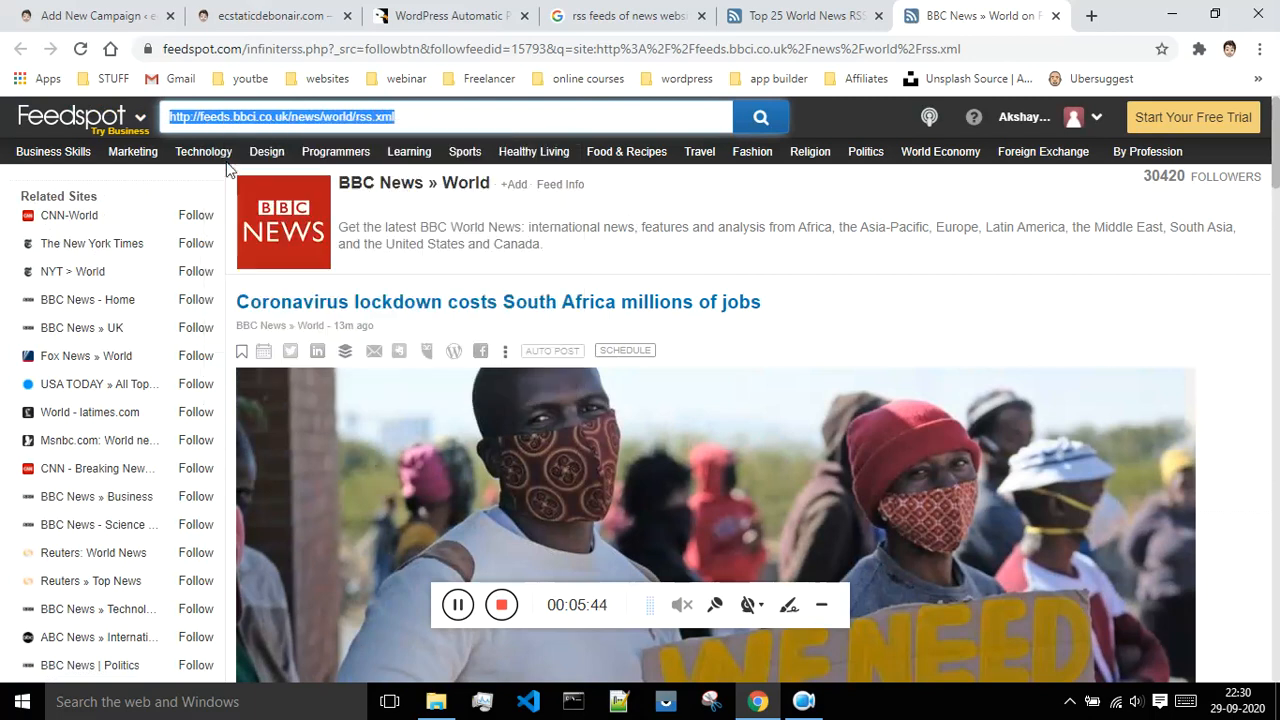
# Step: Go back to the new WP Automatic campaign and set its campaign type to Feeds
pyautogui.click(278, 10)
pyautogui.click(143, 10)
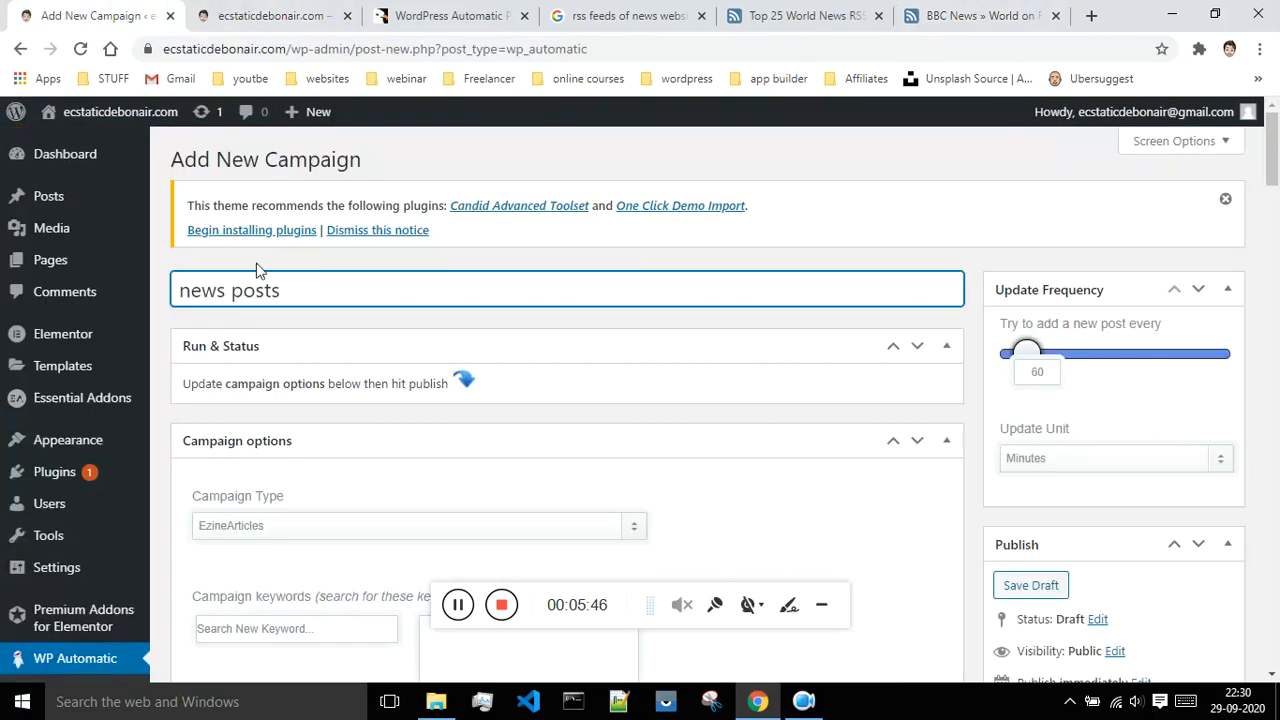
pyautogui.scroll(-3, 494, 290)
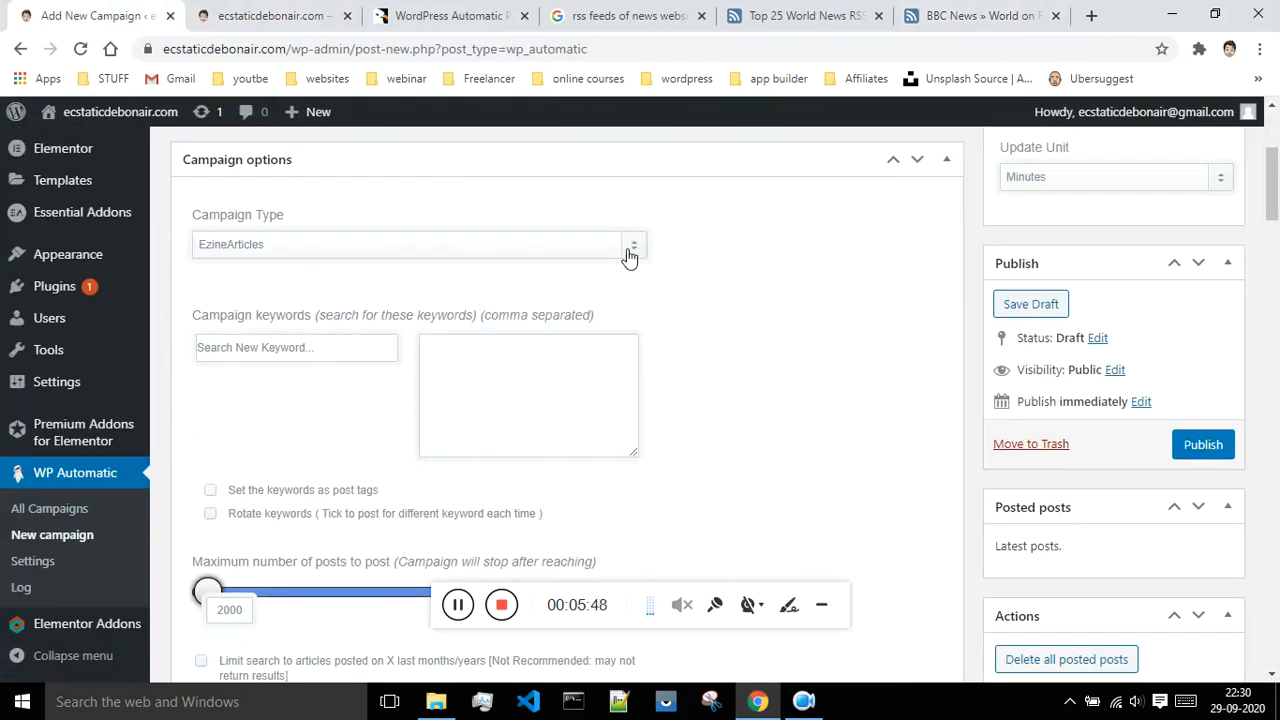
pyautogui.click(630, 257)
pyautogui.click(449, 283)
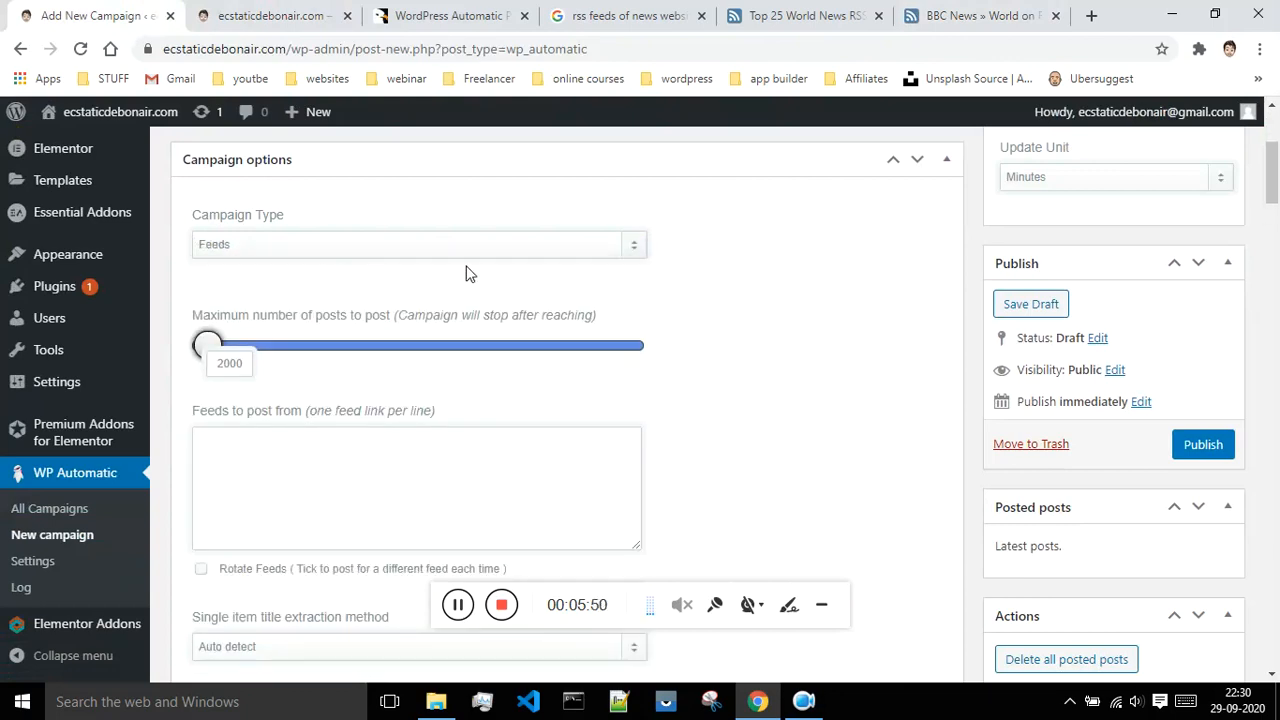
pyautogui.scroll(-2, 709, 294)
pyautogui.click(373, 260)
pyautogui.hotkey('ctrl', 'v')
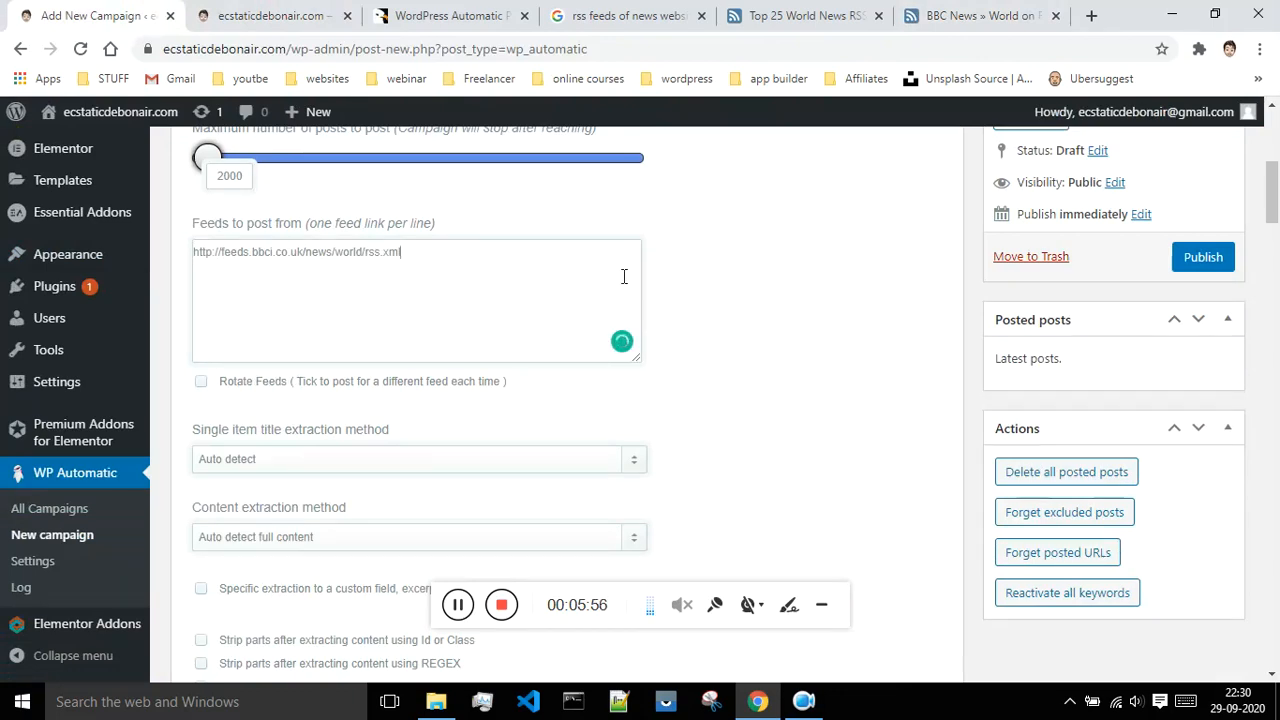
pyautogui.scroll(1, 480, 313)
pyautogui.moveTo(203, 246)
pyautogui.mouseDown()
pyautogui.moveTo(269, 249)
pyautogui.moveTo(194, 243)
pyautogui.moveTo(208, 248)
pyautogui.mouseUp()
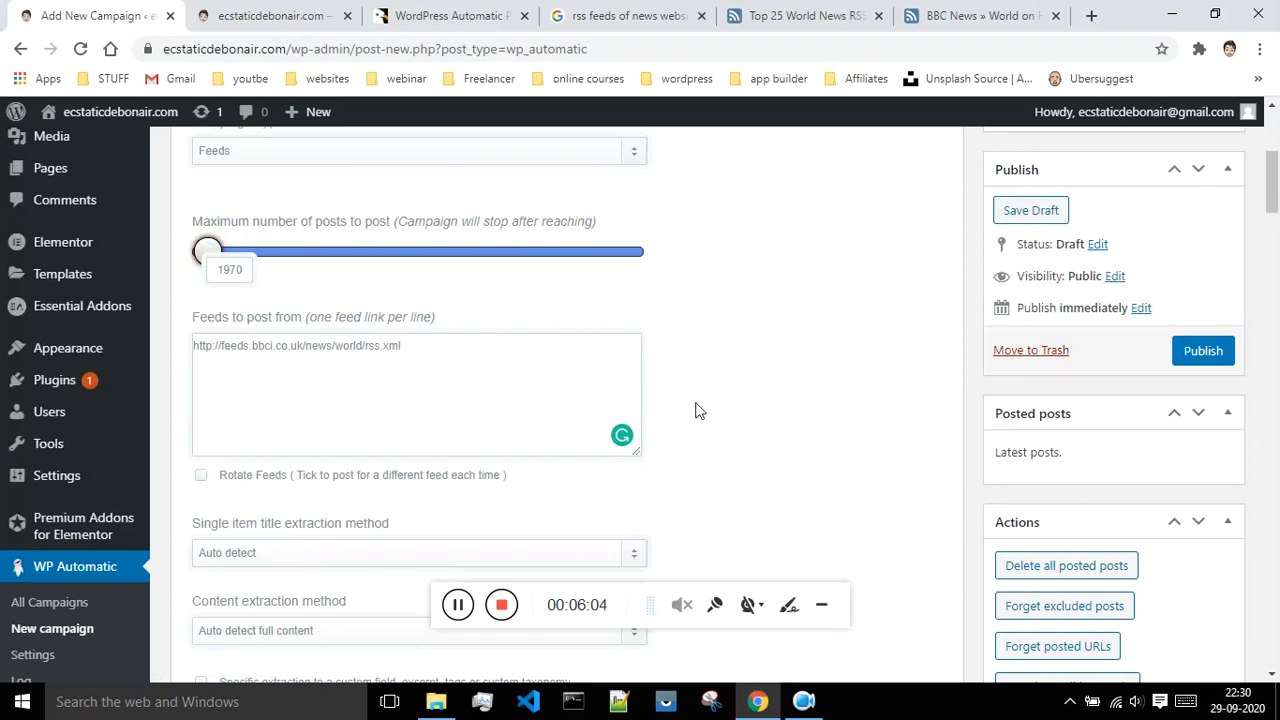
# Step: Remove the [ad_1] tag and the <br>[ad_2] line from the campaign's post text template
pyautogui.scroll(-4, 725, 386)
pyautogui.scroll(-7, 733, 380)
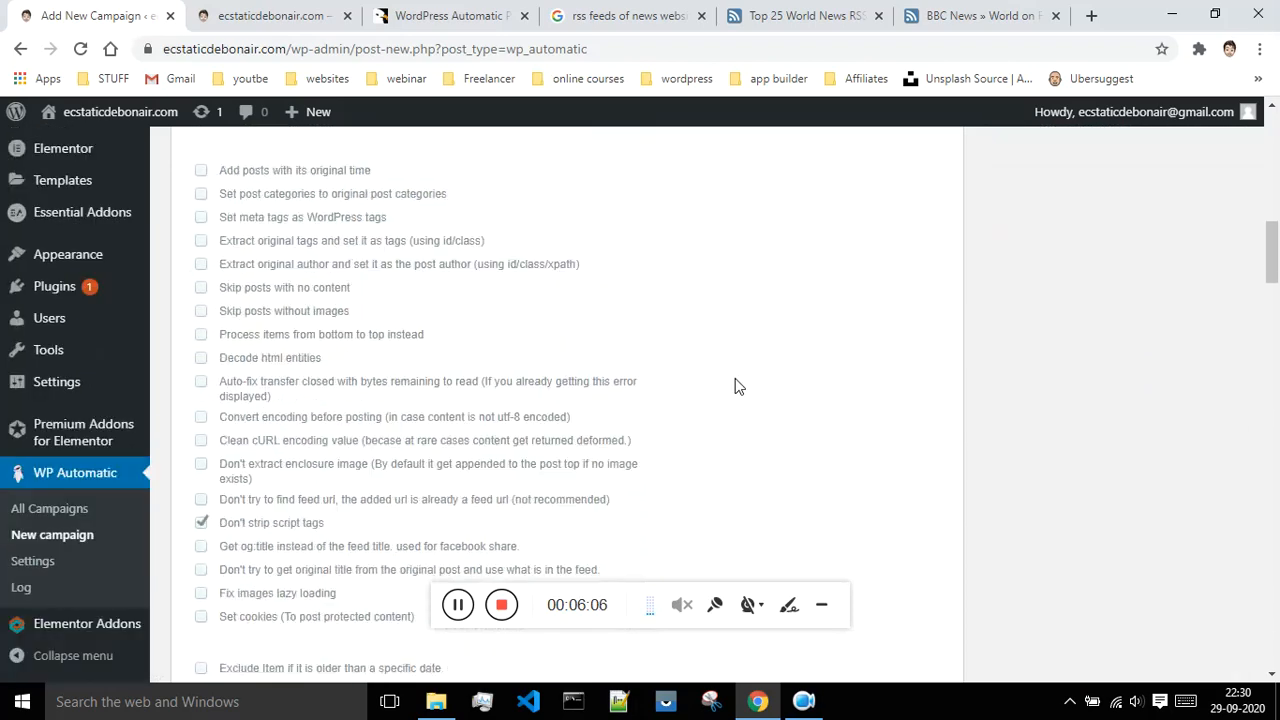
pyautogui.scroll(-1, 735, 387)
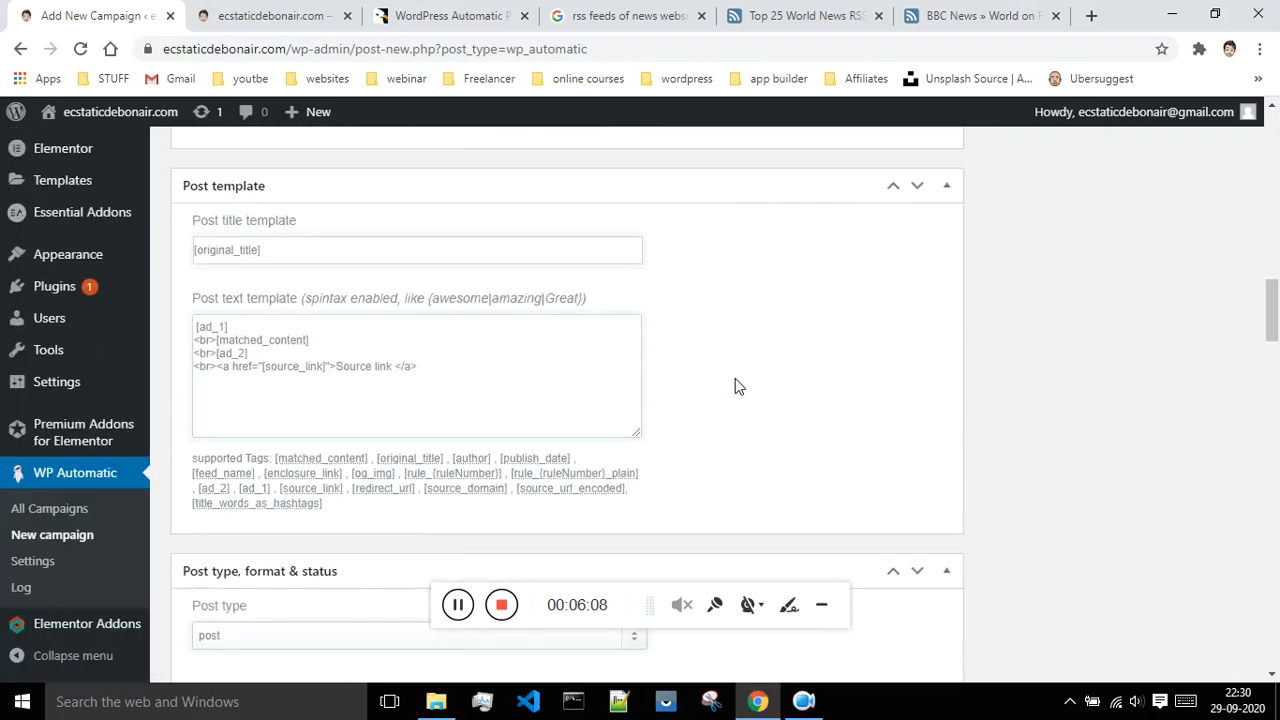
pyautogui.moveTo(228, 328); pyautogui.dragTo(188, 330)
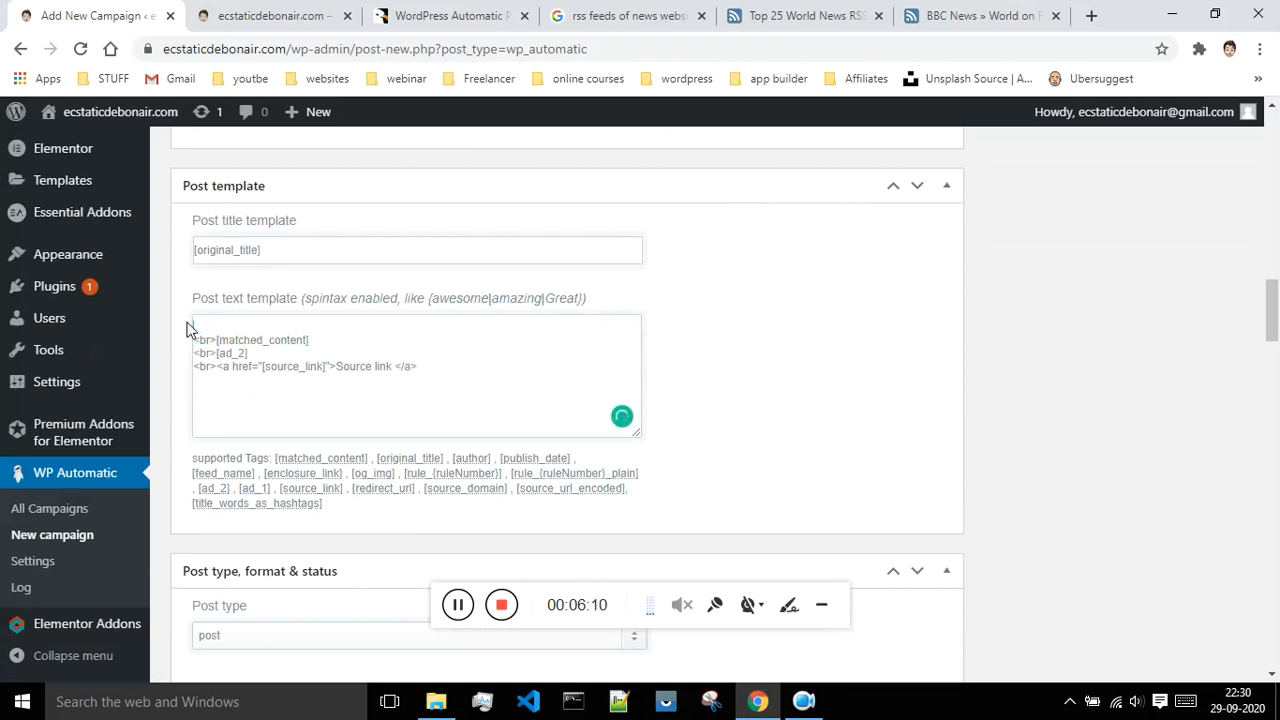
pyautogui.moveTo(258, 352); pyautogui.dragTo(191, 354)
pyautogui.press('BackSpace')
# Step: Review the campaign's post type, author and new post status settings, including the available post authors
pyautogui.scroll(-3, 743, 330)
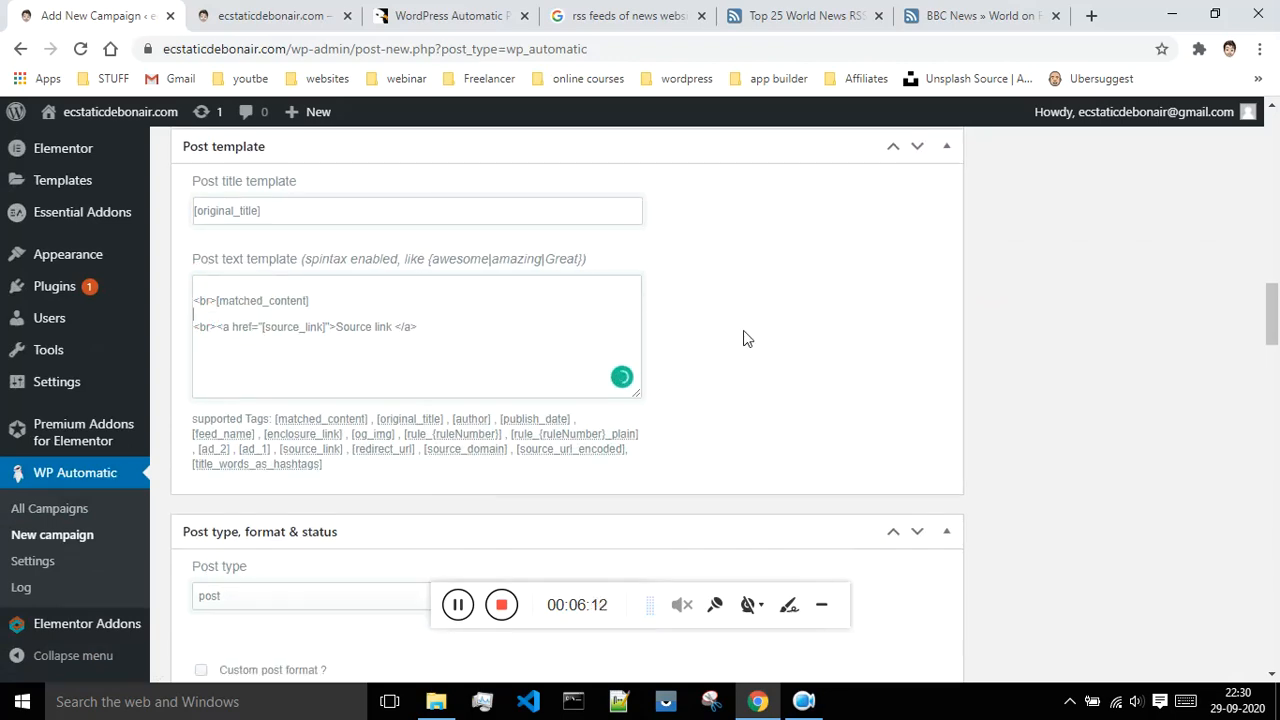
pyautogui.scroll(-2, 743, 338)
pyautogui.scroll(-3, 744, 338)
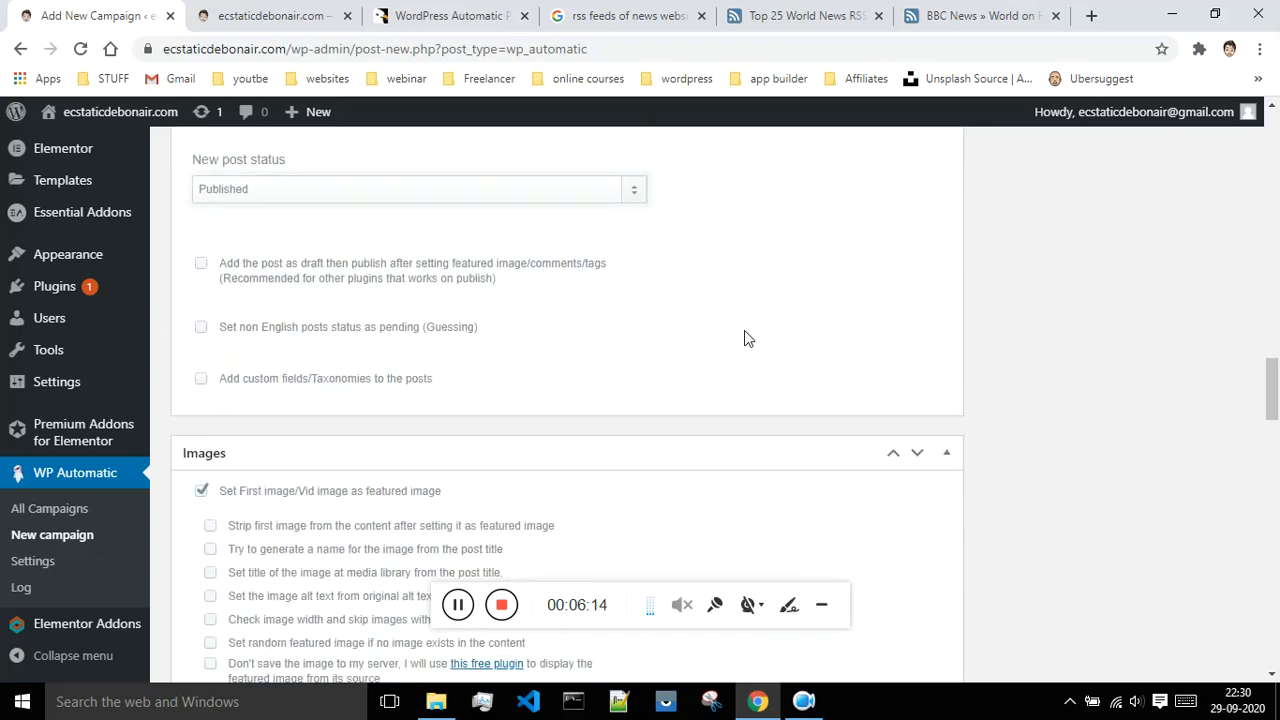
pyautogui.scroll(1, 735, 338)
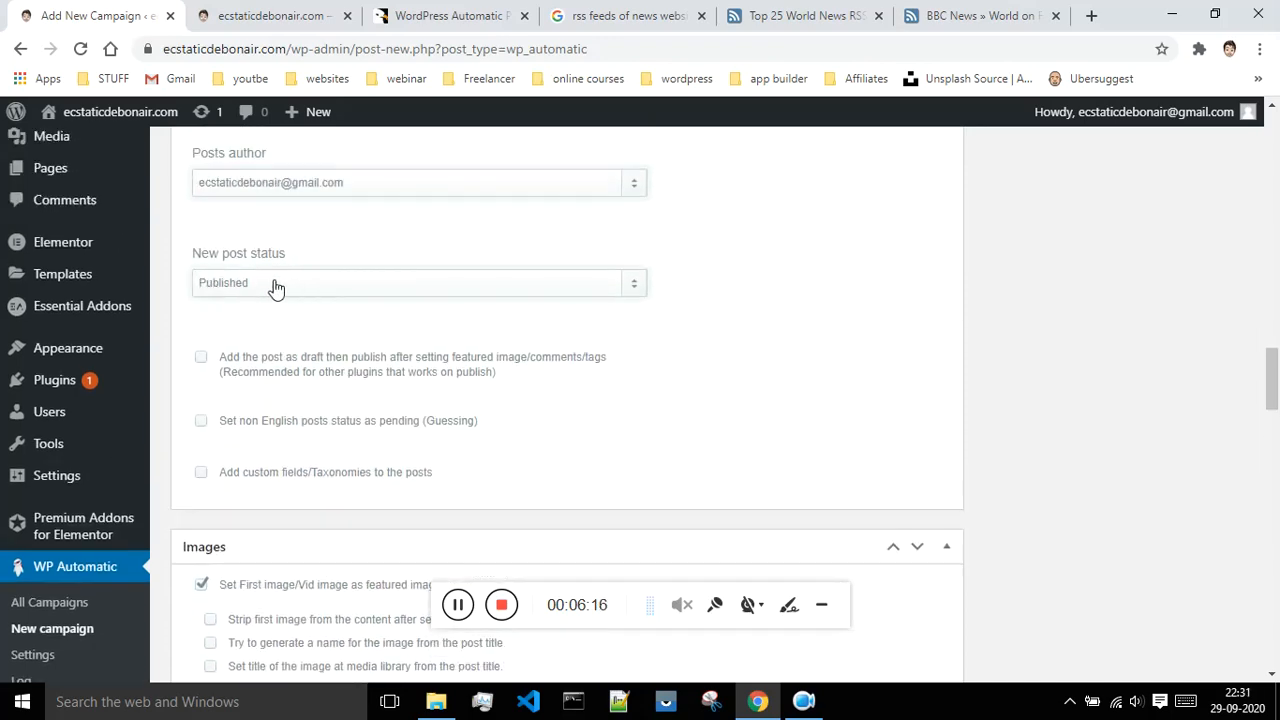
pyautogui.click(631, 190)
pyautogui.click(905, 206)
# Step: Assign the campaign's posts to the Coach category
pyautogui.scroll(-6, 900, 218)
pyautogui.scroll(-3, 845, 268)
pyautogui.scroll(2, 846, 269)
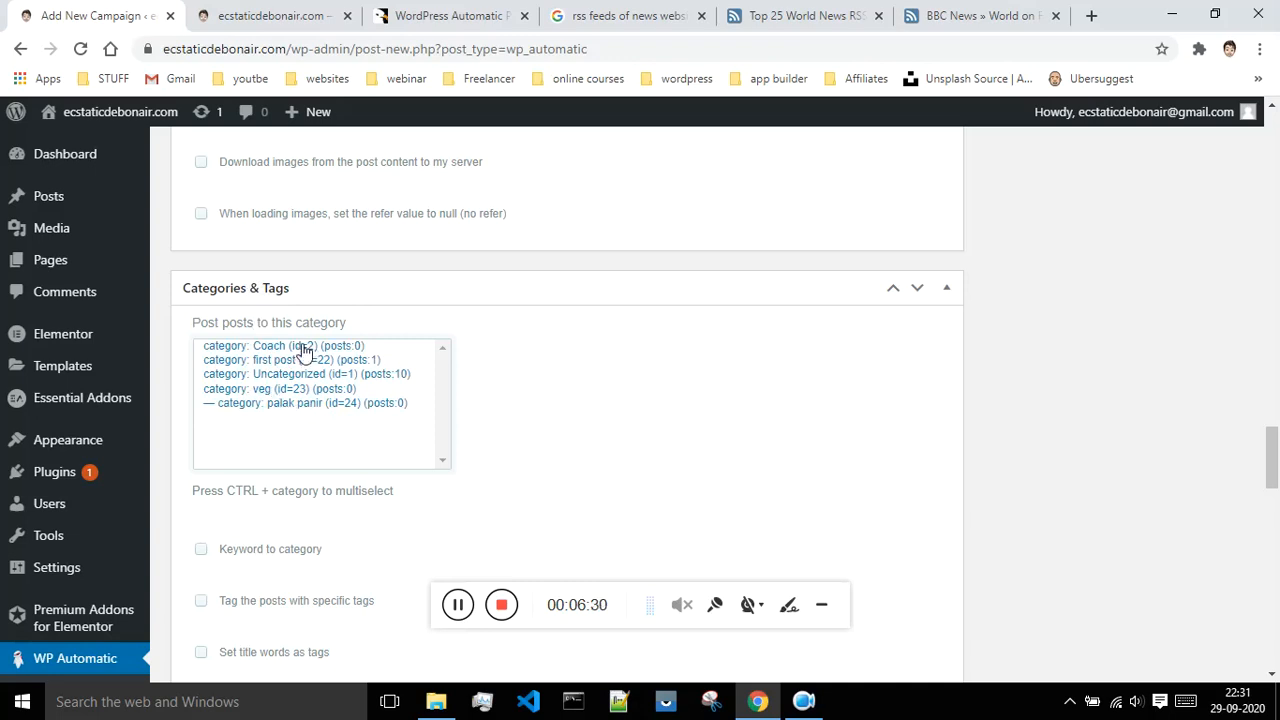
pyautogui.click(275, 360)
pyautogui.click(278, 346)
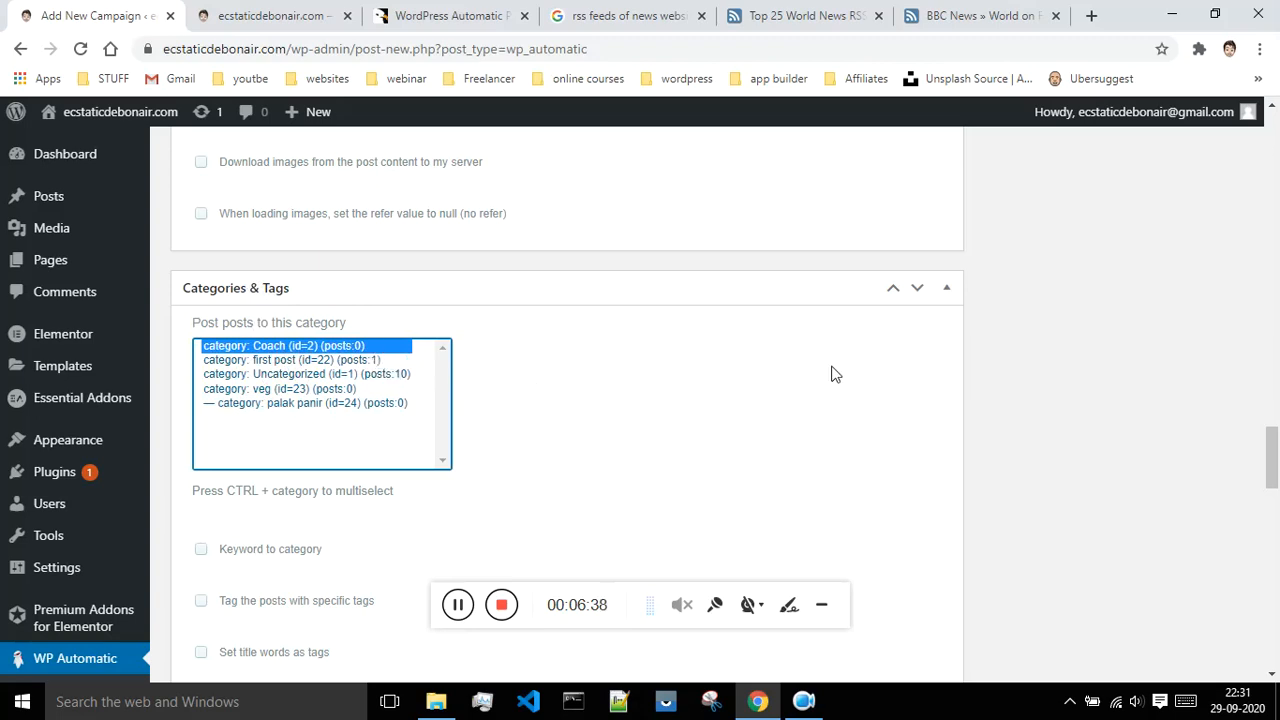
# Step: Check the remaining campaign options, including the link settings, and publish the campaign
pyautogui.scroll(-15, 833, 370)
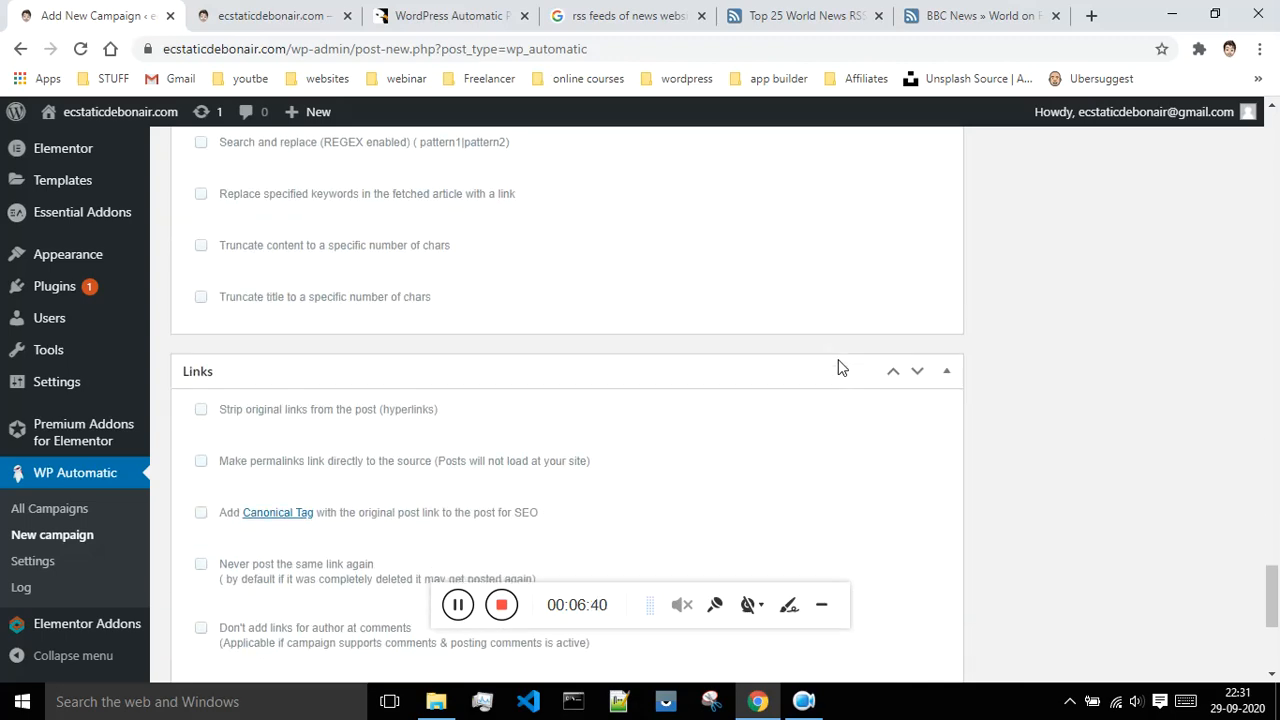
pyautogui.scroll(-4, 840, 368)
pyautogui.scroll(20, 838, 375)
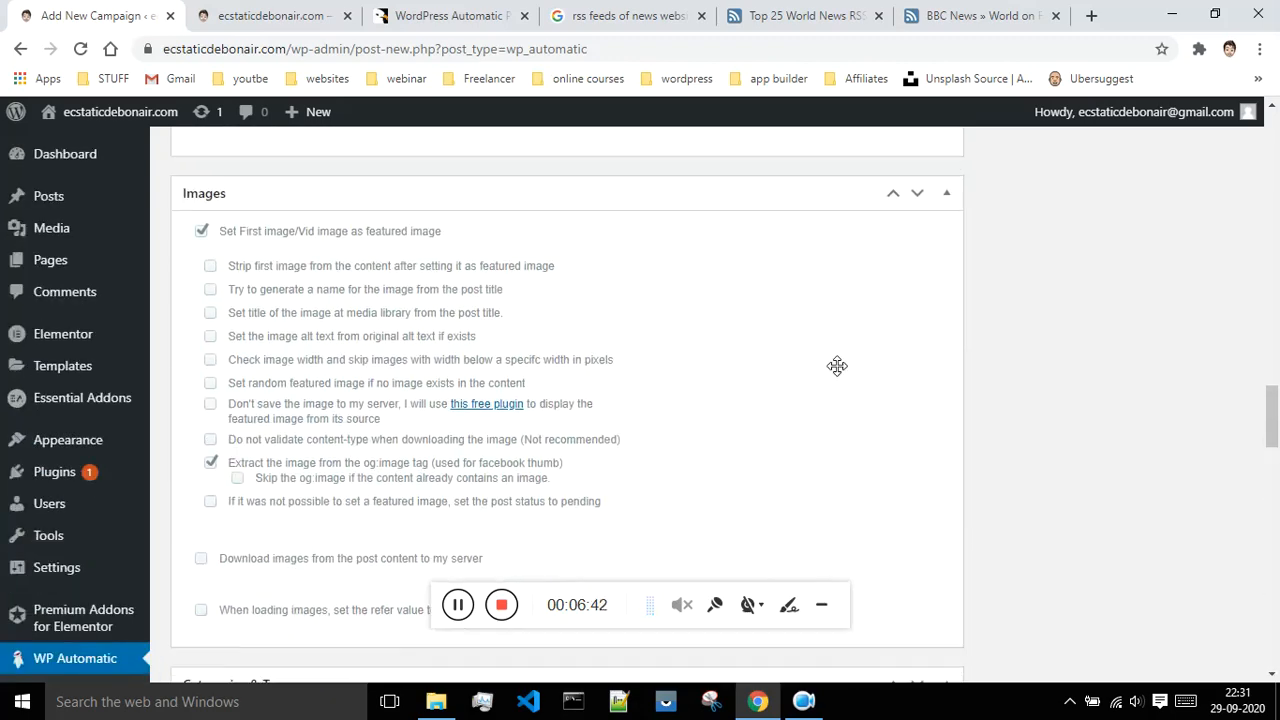
pyautogui.scroll(20, 837, 366)
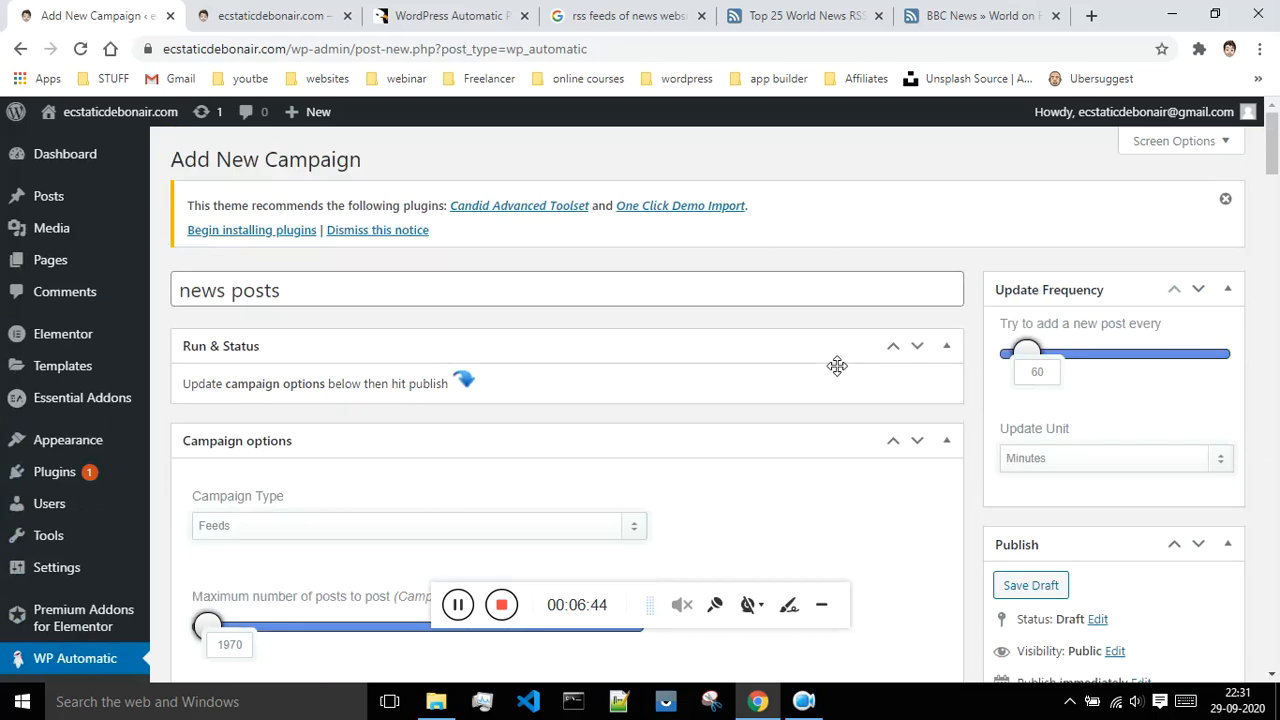
pyautogui.scroll(-4, 1201, 485)
pyautogui.click(1204, 445)
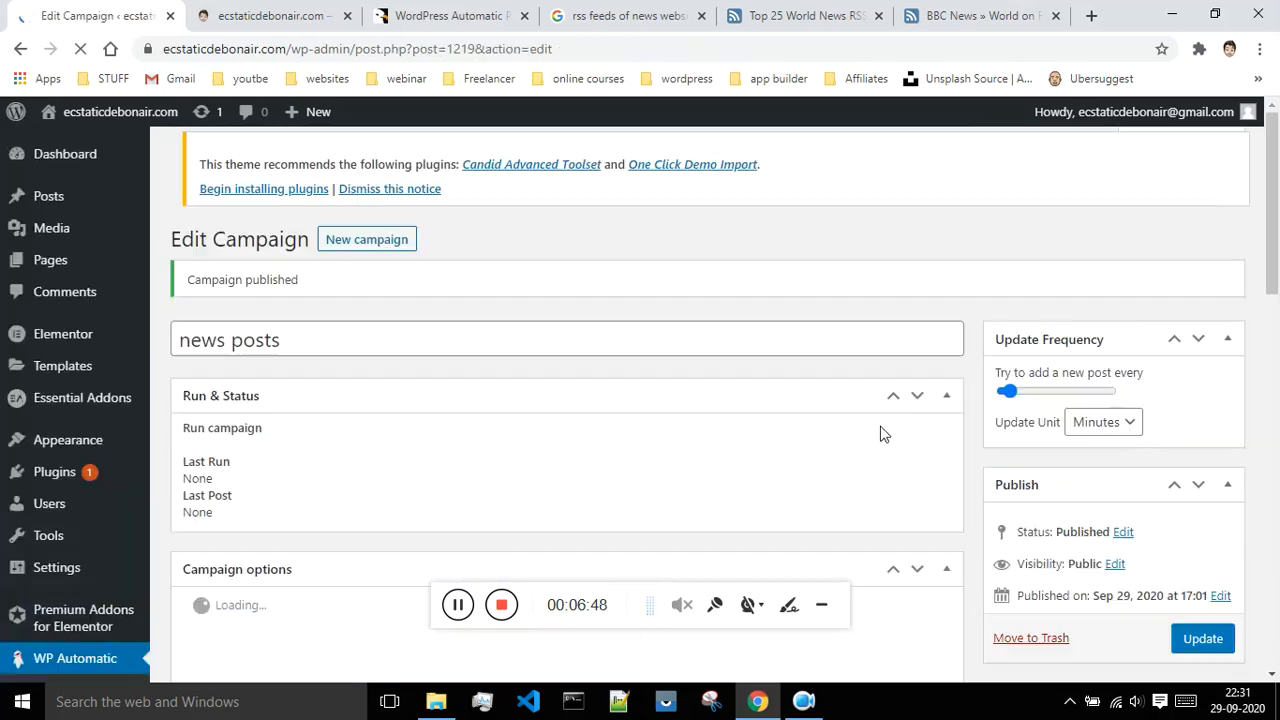
# Step: Run the published news posts campaign manually to fetch a post from the feed
pyautogui.scroll(-1, 436, 404)
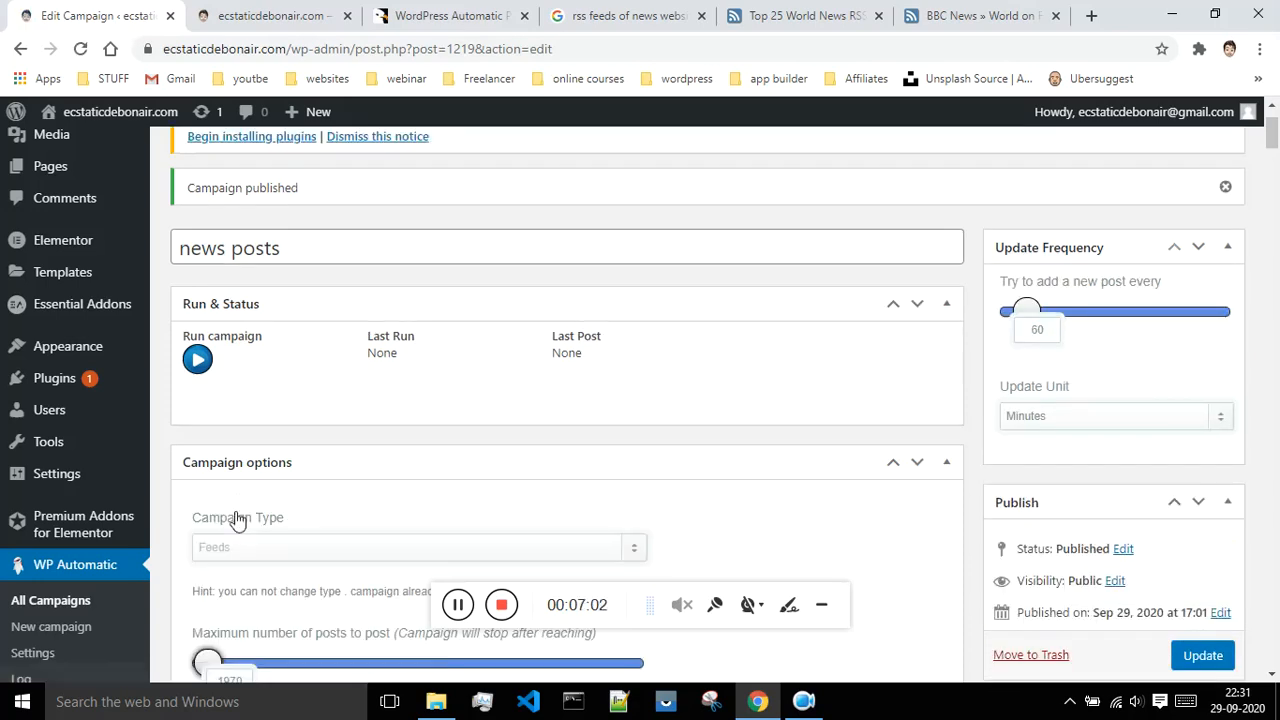
pyautogui.scroll(-1, 383, 465)
pyautogui.scroll(1, 383, 465)
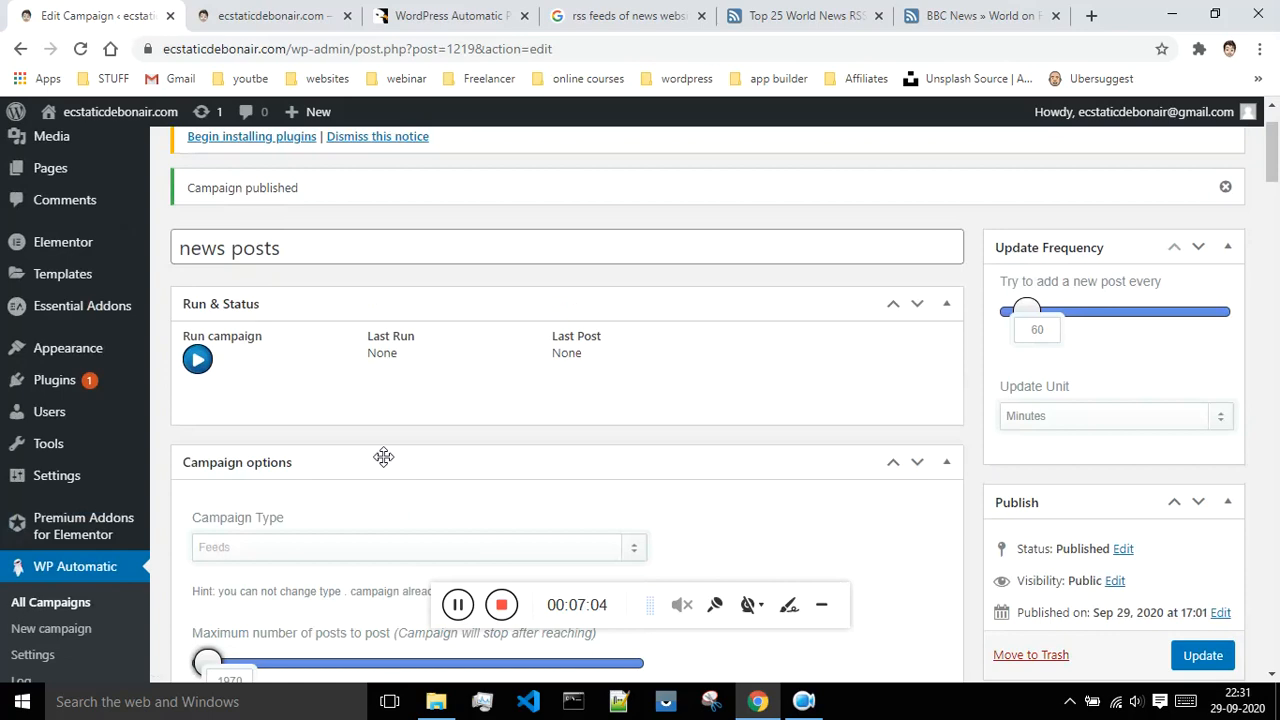
pyautogui.click(200, 362)
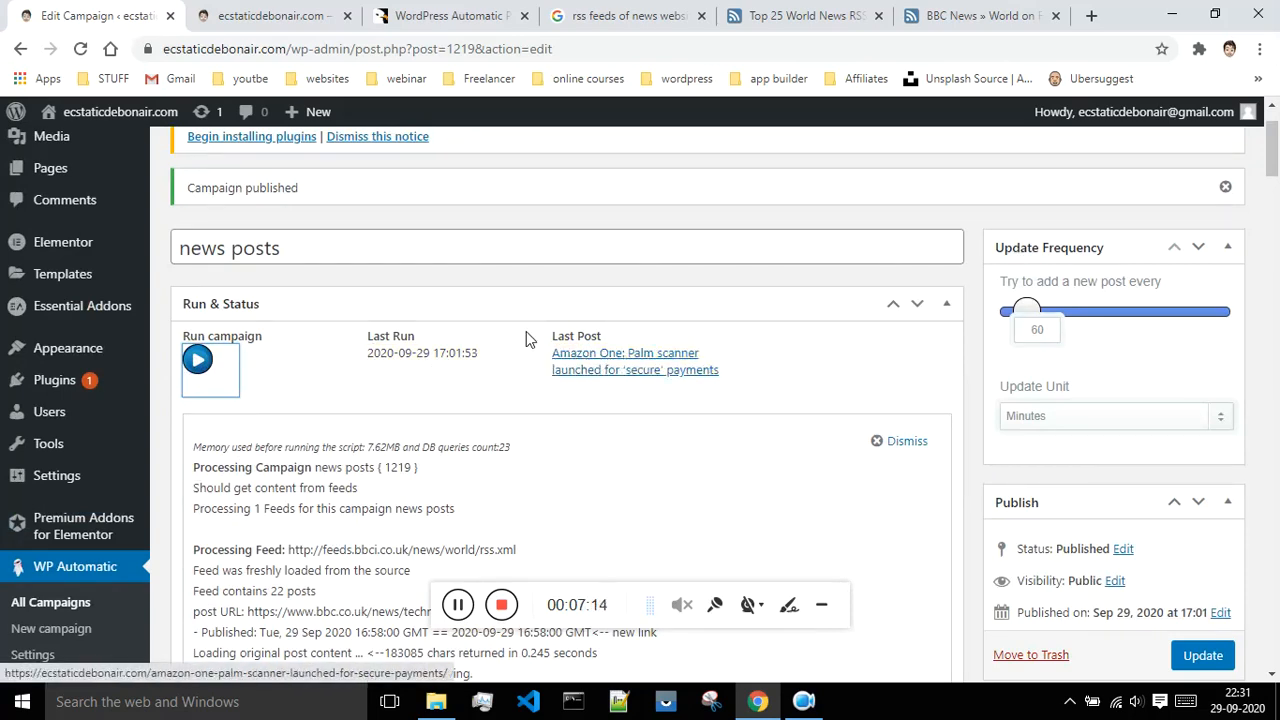
# Step: Reload the site's home page and check the post slider for the newly imported article
pyautogui.click(305, 15)
pyautogui.click(80, 50)
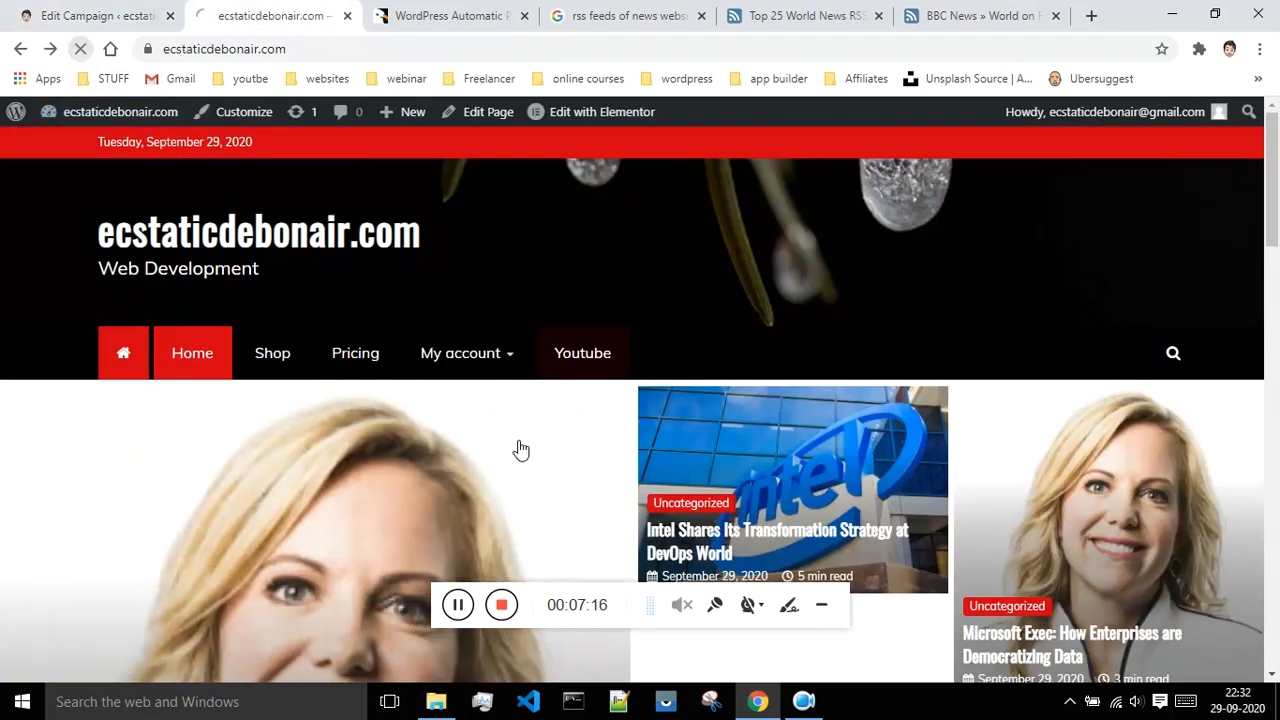
pyautogui.scroll(-2, 560, 380)
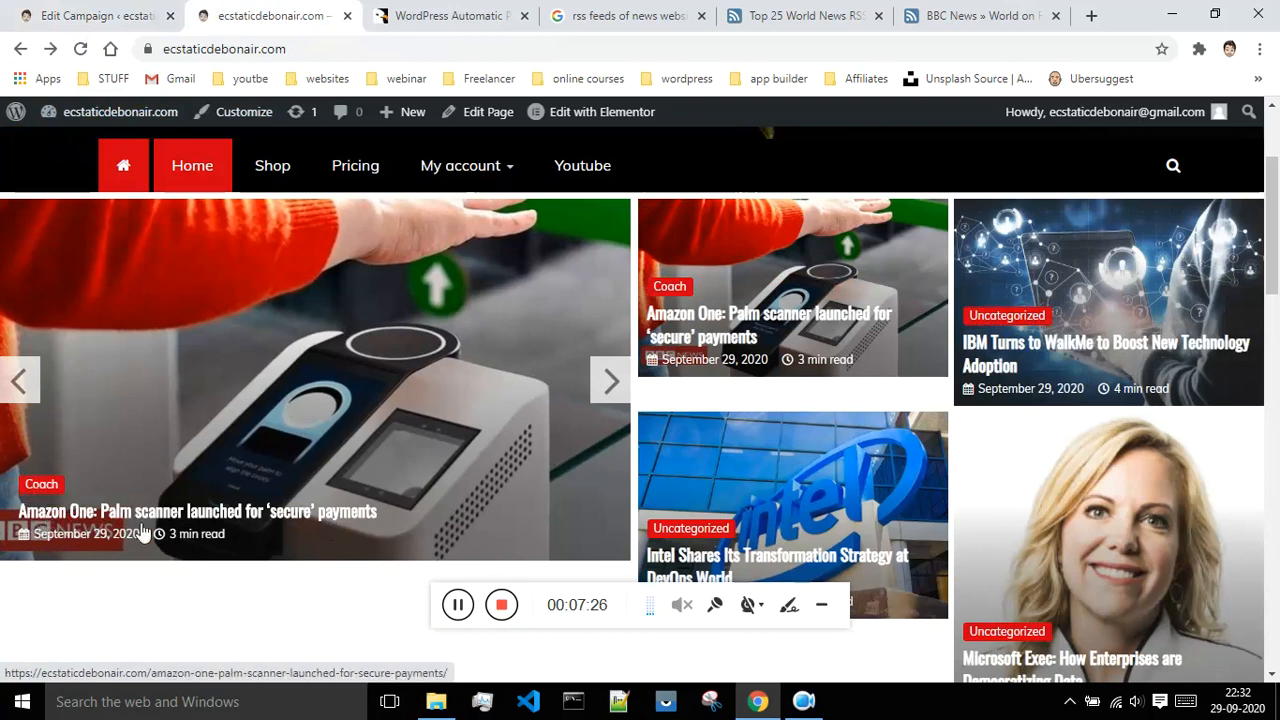
# Step: Run the news posts campaign again and check the home page slider for the newly imported article
pyautogui.hotkey('ctrl', 'pageup')
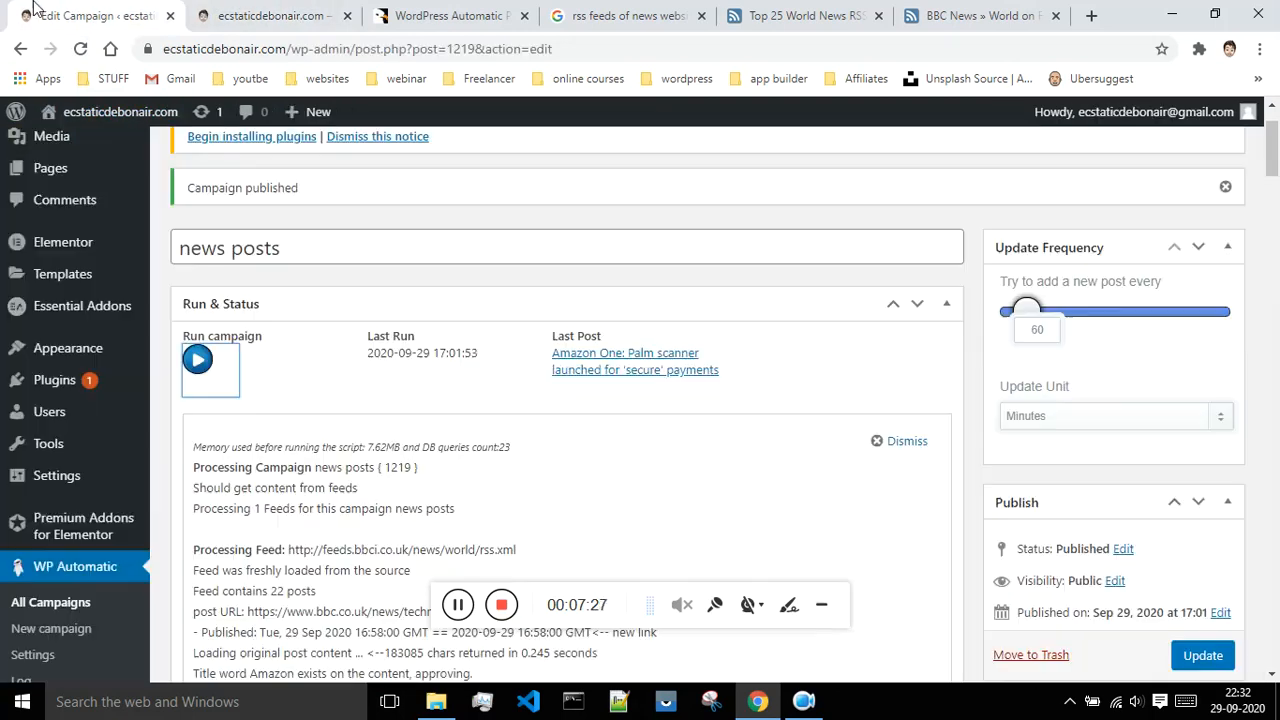
pyautogui.click(199, 362)
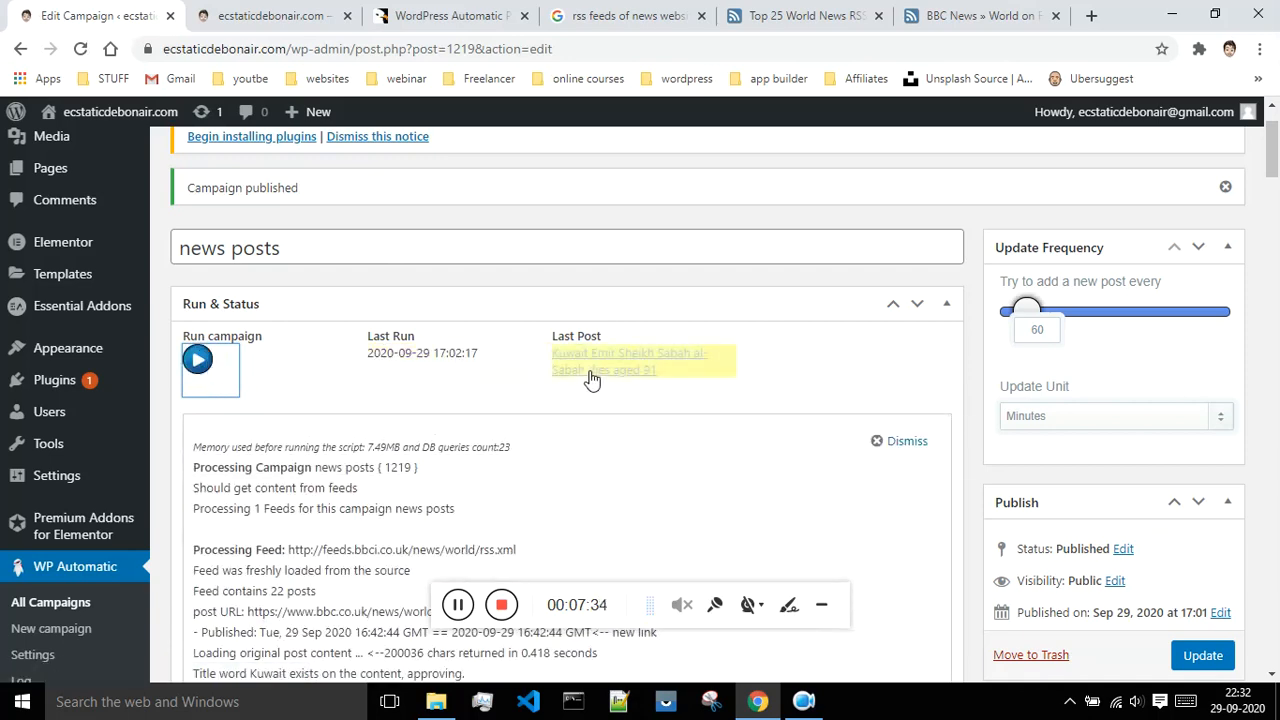
pyautogui.click(320, 16)
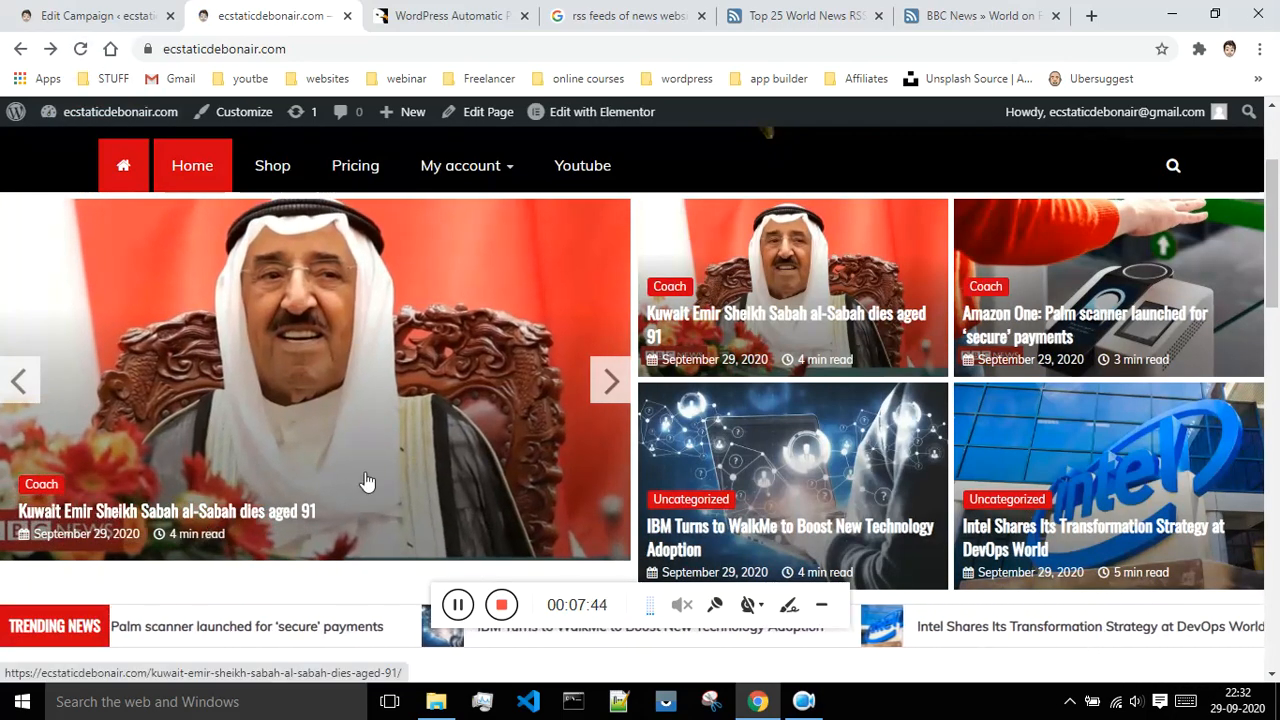
# Step: Set the news posts campaign to try adding a new post every 37 minutes and update the campaign
pyautogui.click(93, 8)
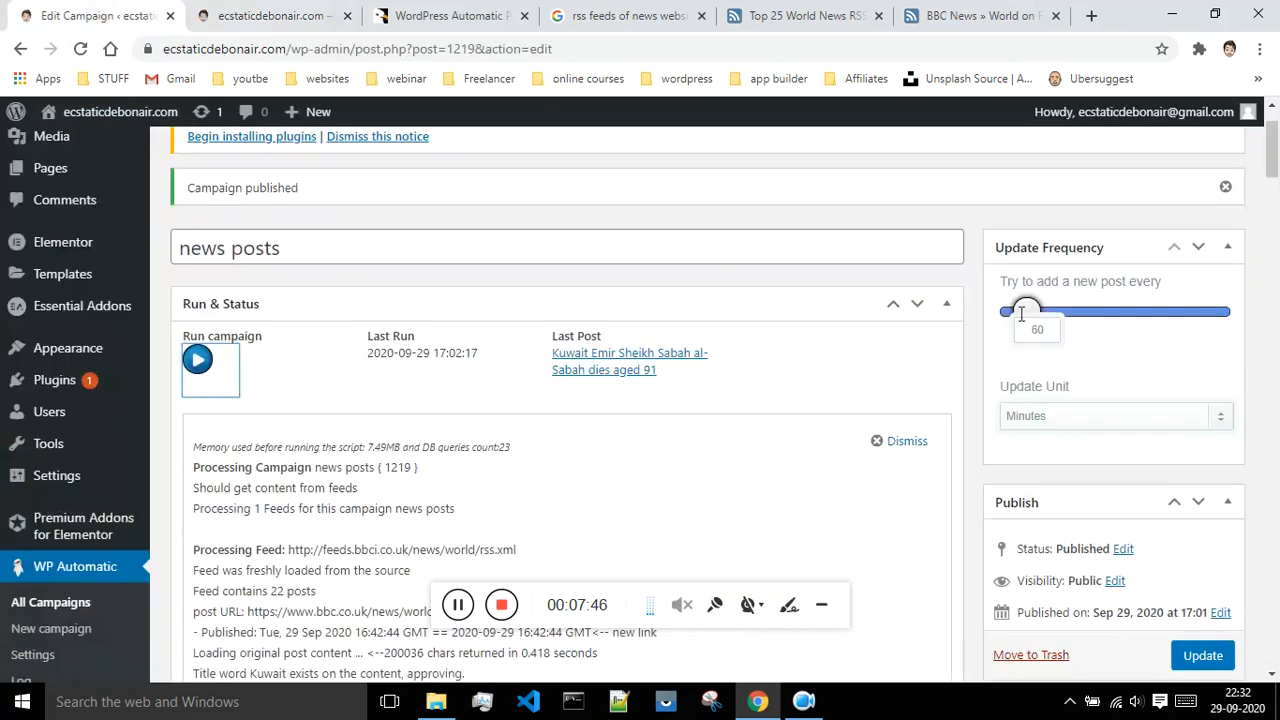
pyautogui.moveTo(1021, 313); pyautogui.dragTo(1022, 310)
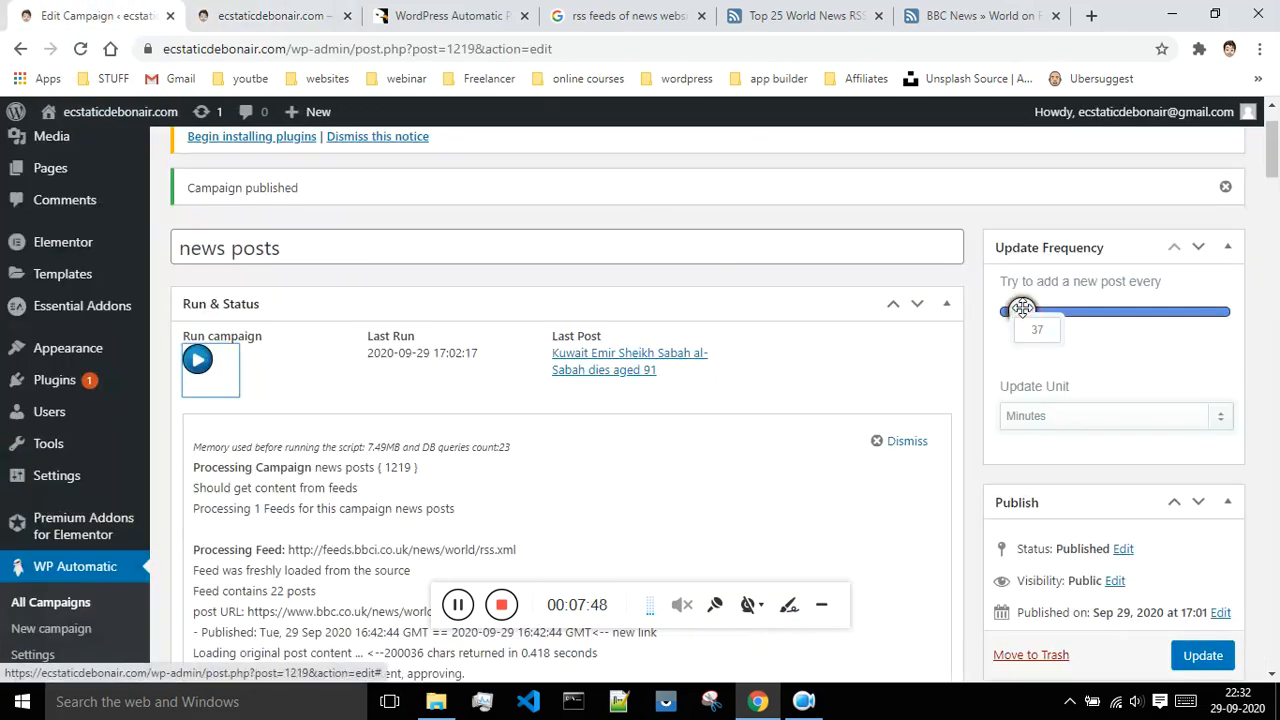
pyautogui.click(1066, 418)
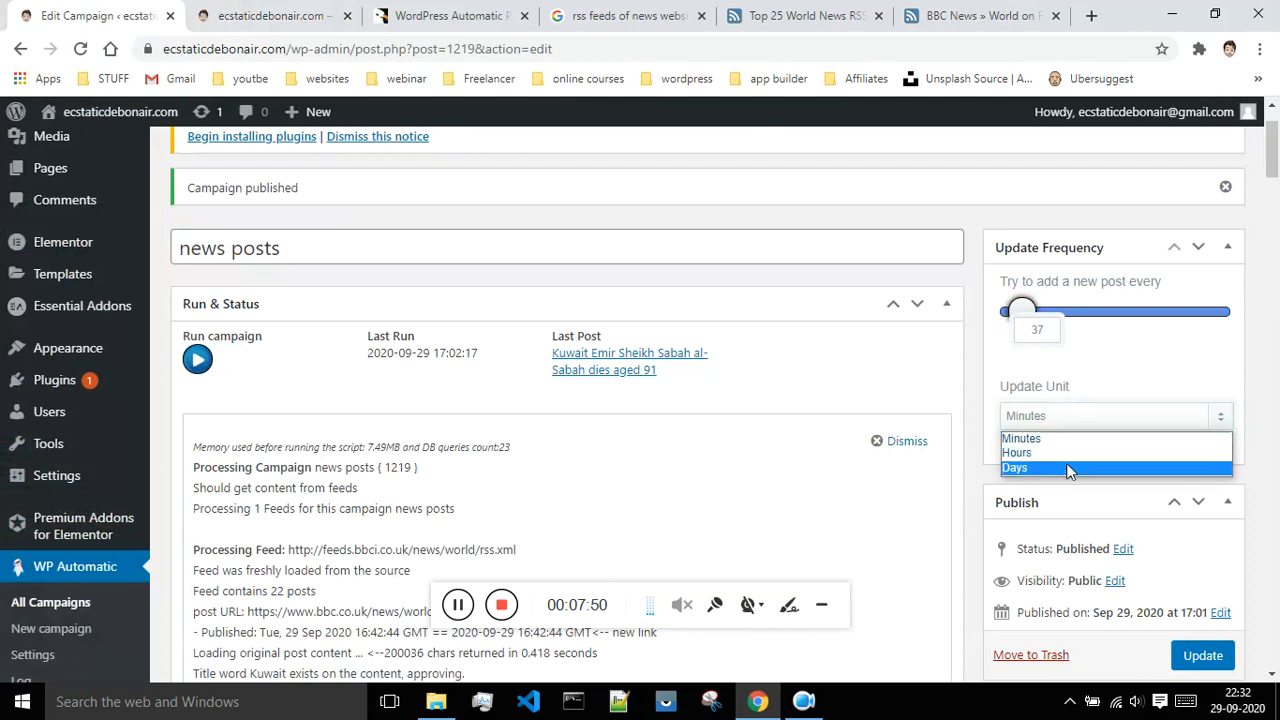
pyautogui.click(1070, 441)
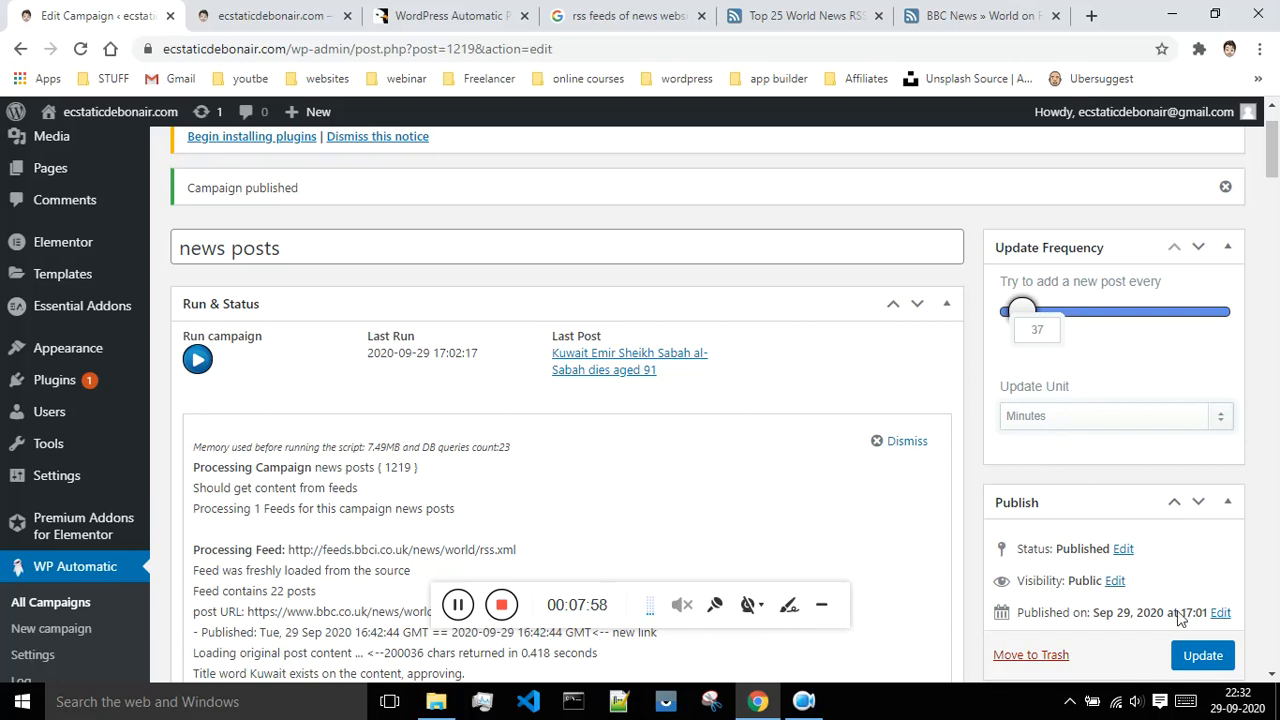
pyautogui.click(1201, 655)
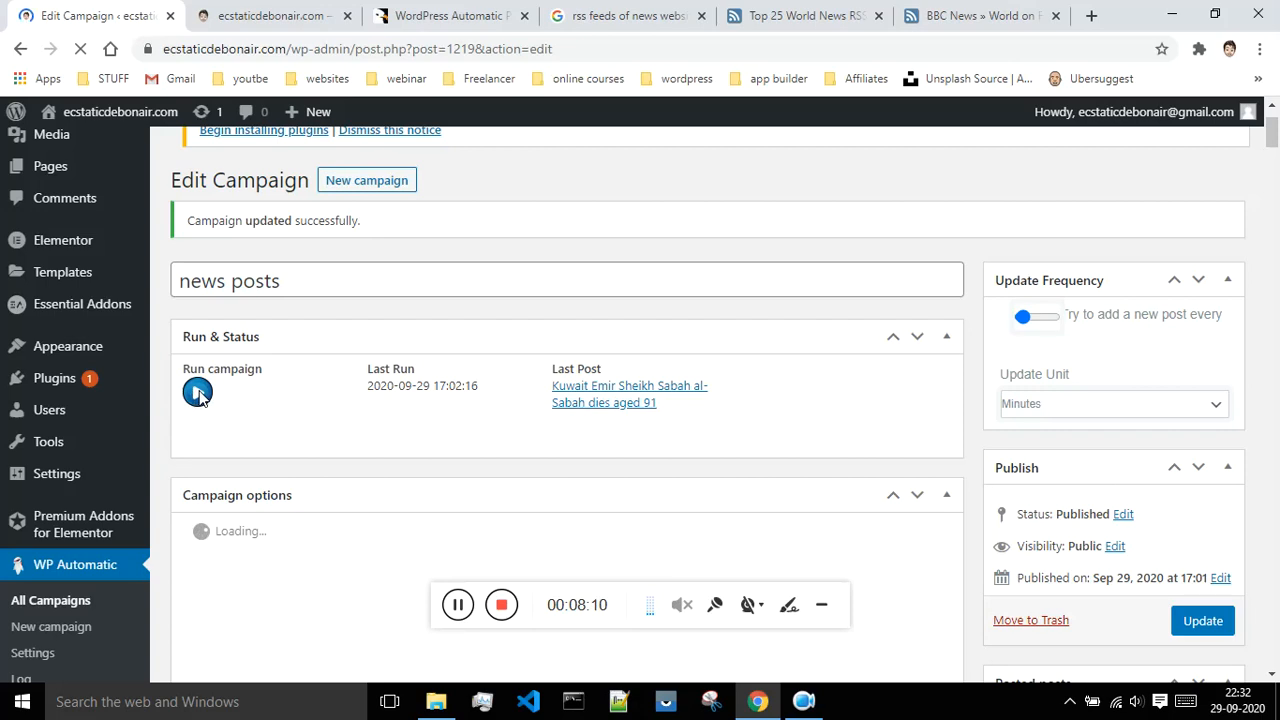
pyautogui.scroll(1, 401, 310)
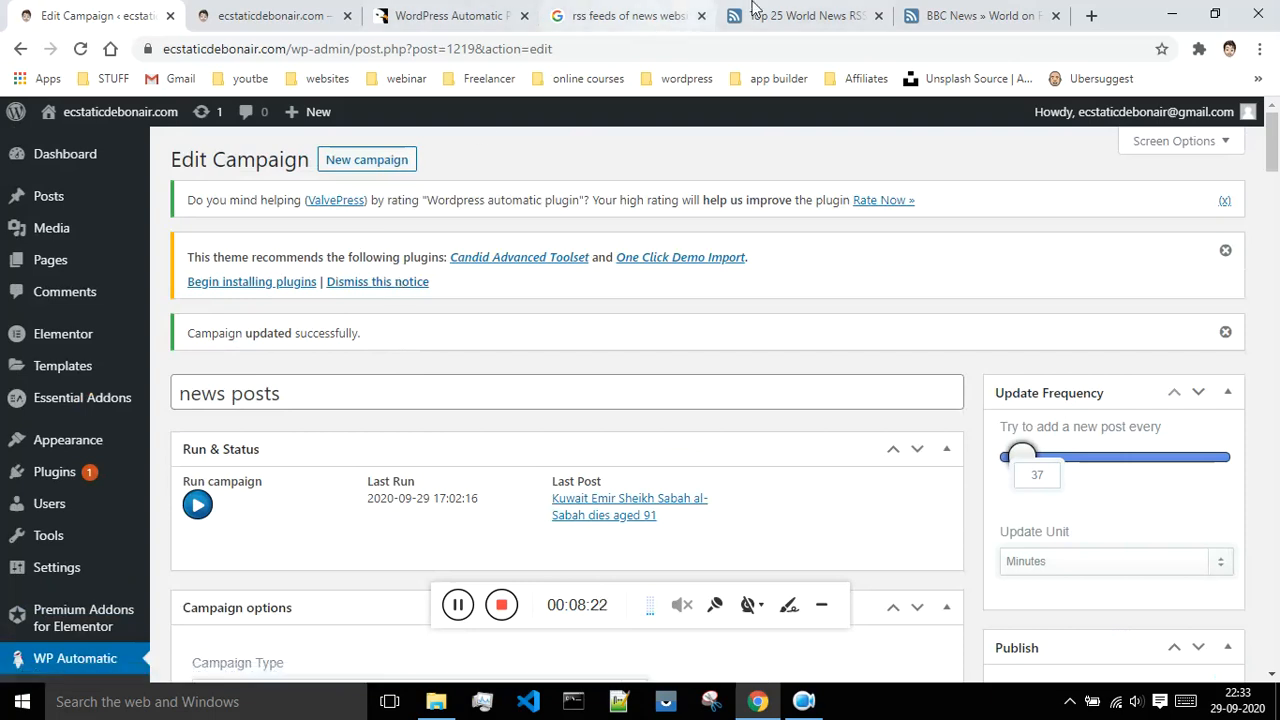
# Step: Browse Feedspot's list of top world news RSS feeds and open the E-International Relations feed
pyautogui.click(800, 15)
pyautogui.click(891, 133)
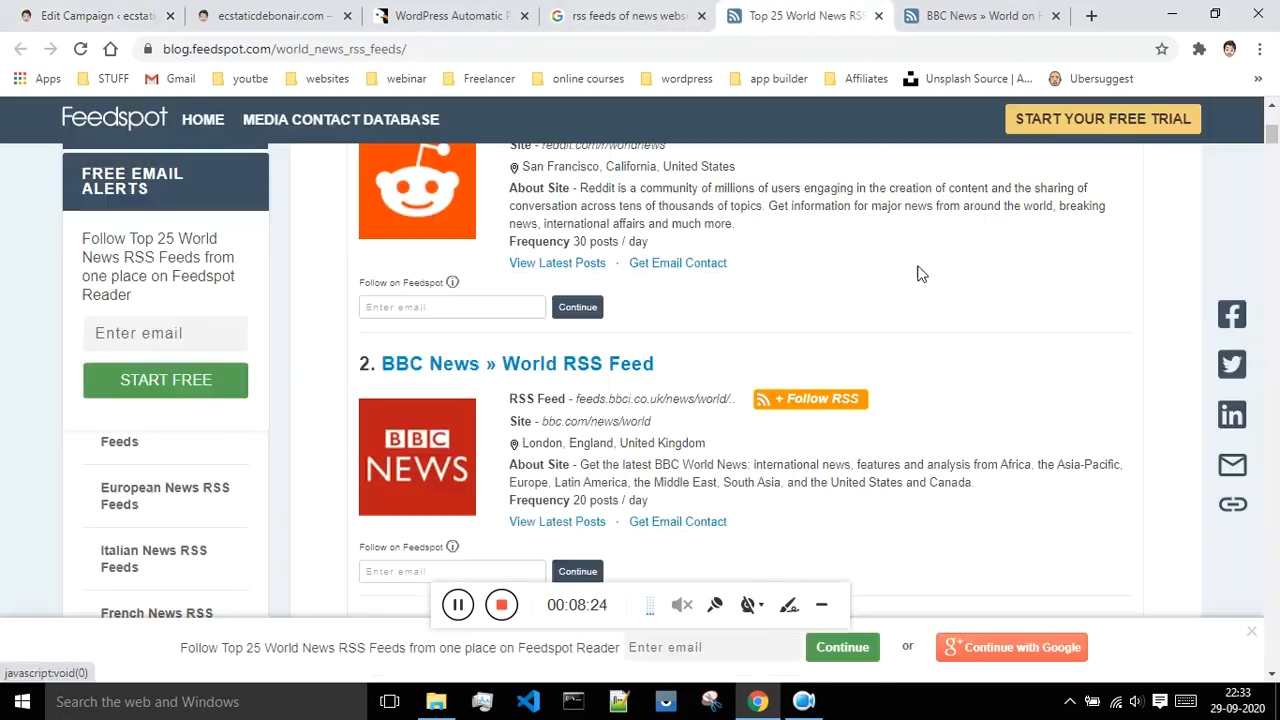
pyautogui.scroll(-5, 680, 400)
pyautogui.scroll(2, 693, 391)
pyautogui.scroll(1, 693, 391)
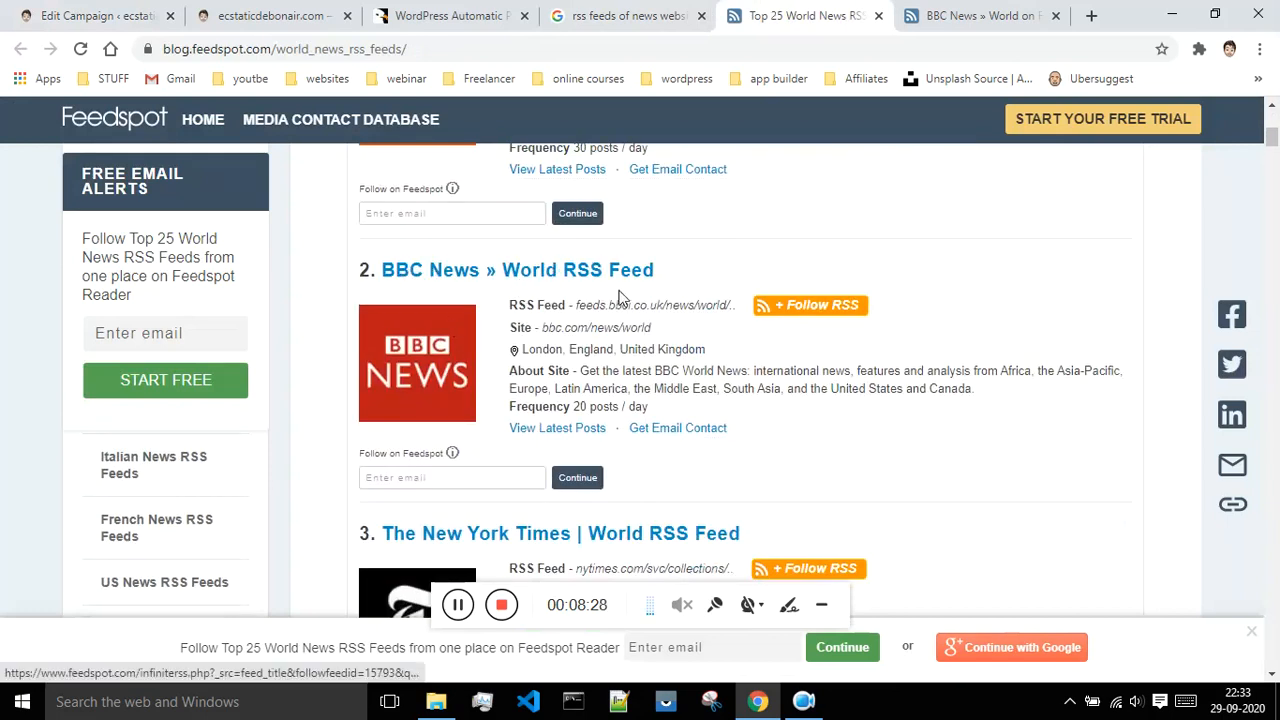
pyautogui.scroll(-2, 675, 338)
pyautogui.scroll(-4, 604, 368)
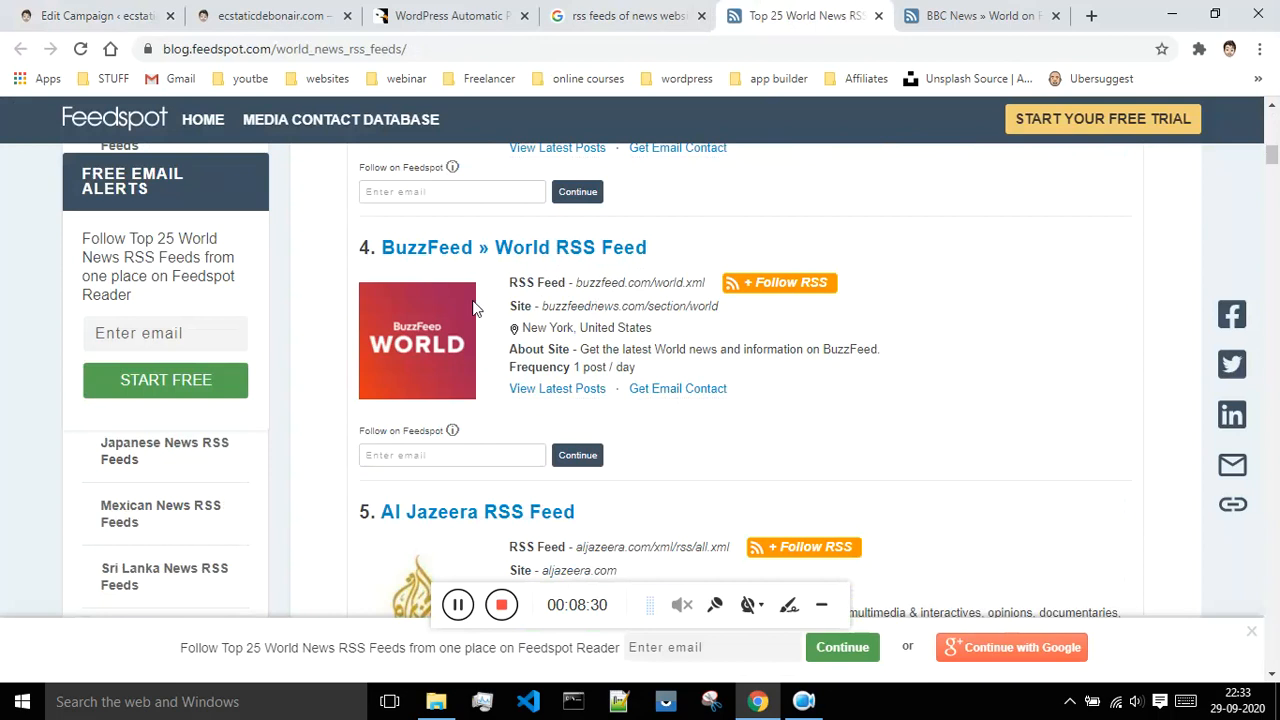
pyautogui.scroll(-10, 422, 268)
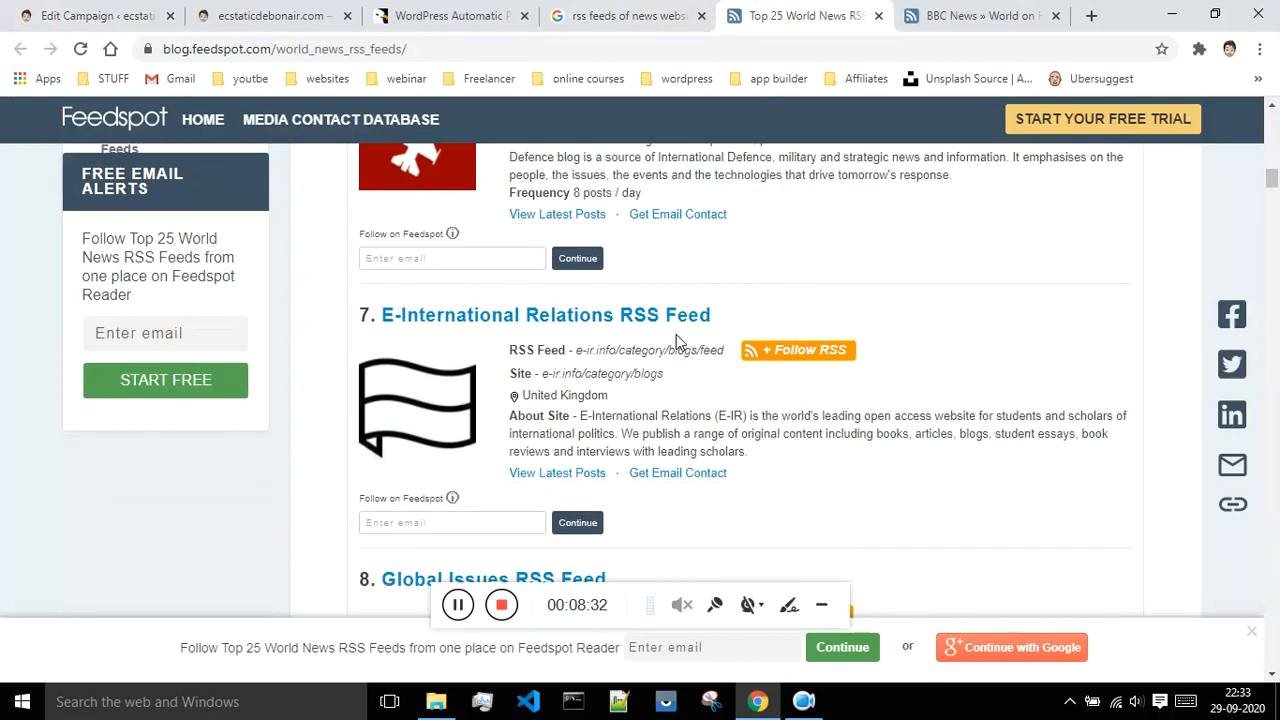
pyautogui.scroll(4, 700, 332)
pyautogui.click(779, 354)
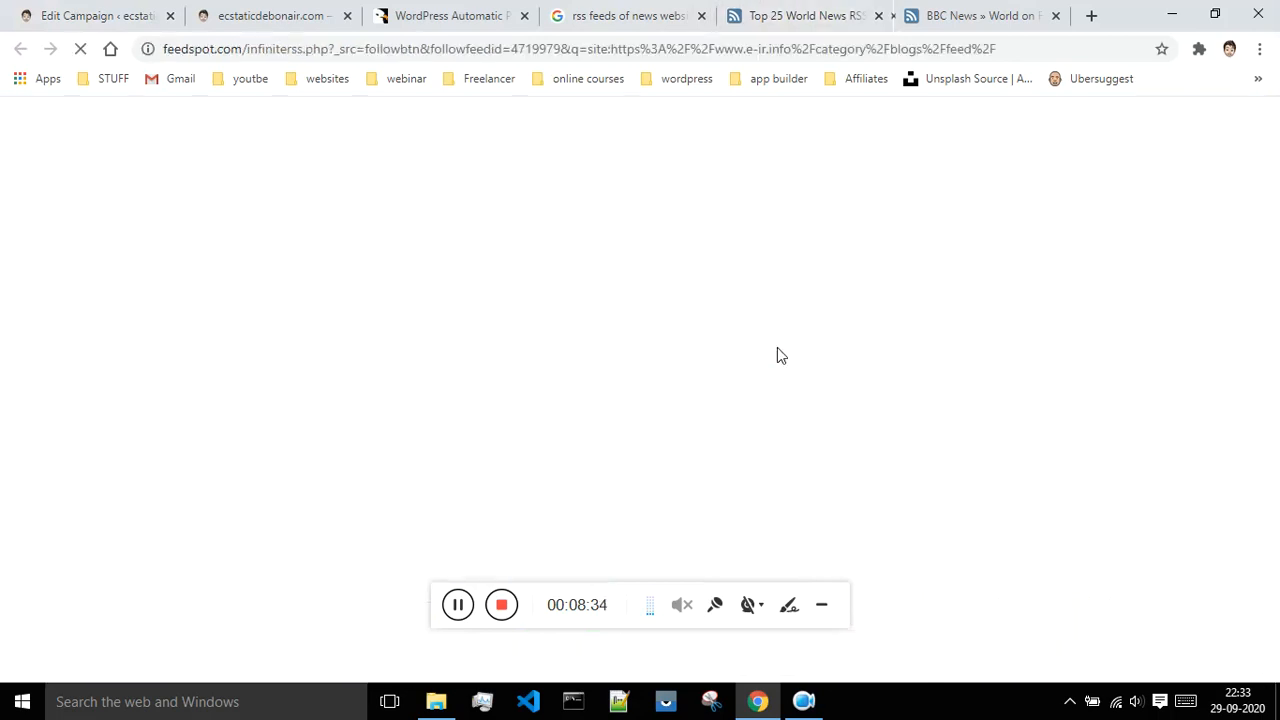
# Step: Close the BBC News feed page and copy the E-International Relations feed URL
pyautogui.click(1057, 16)
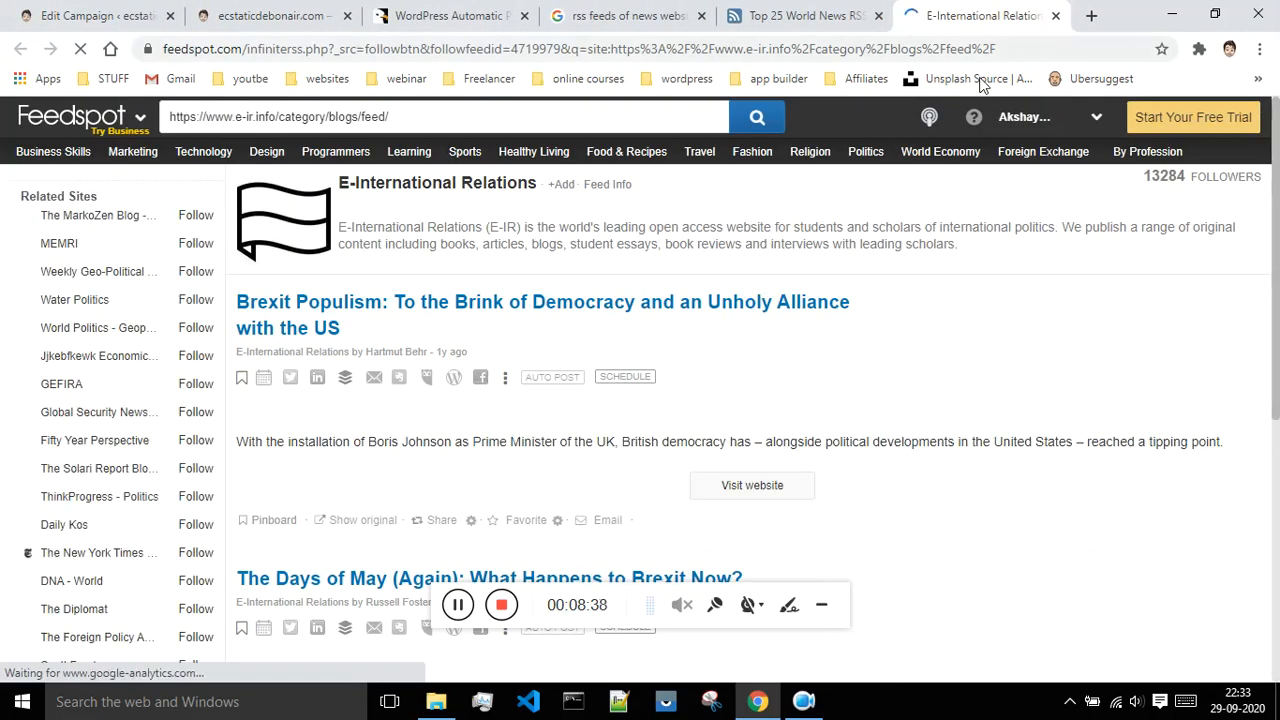
pyautogui.moveTo(405, 116); pyautogui.dragTo(170, 112)
pyautogui.hotkey('ctrl', 'c')
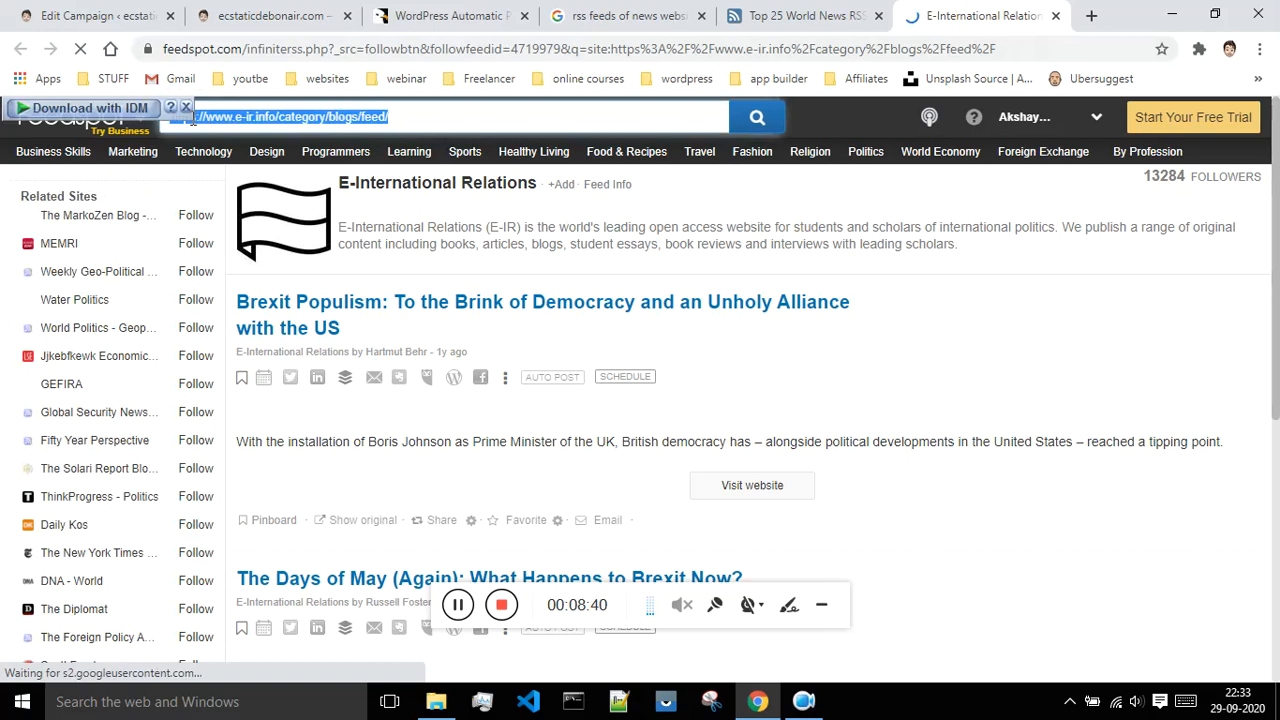
# Step: Create a new WP Automatic campaign titled "news 2"
pyautogui.click(113, 27)
pyautogui.click(263, 12)
pyautogui.click(122, 12)
pyautogui.click(372, 166)
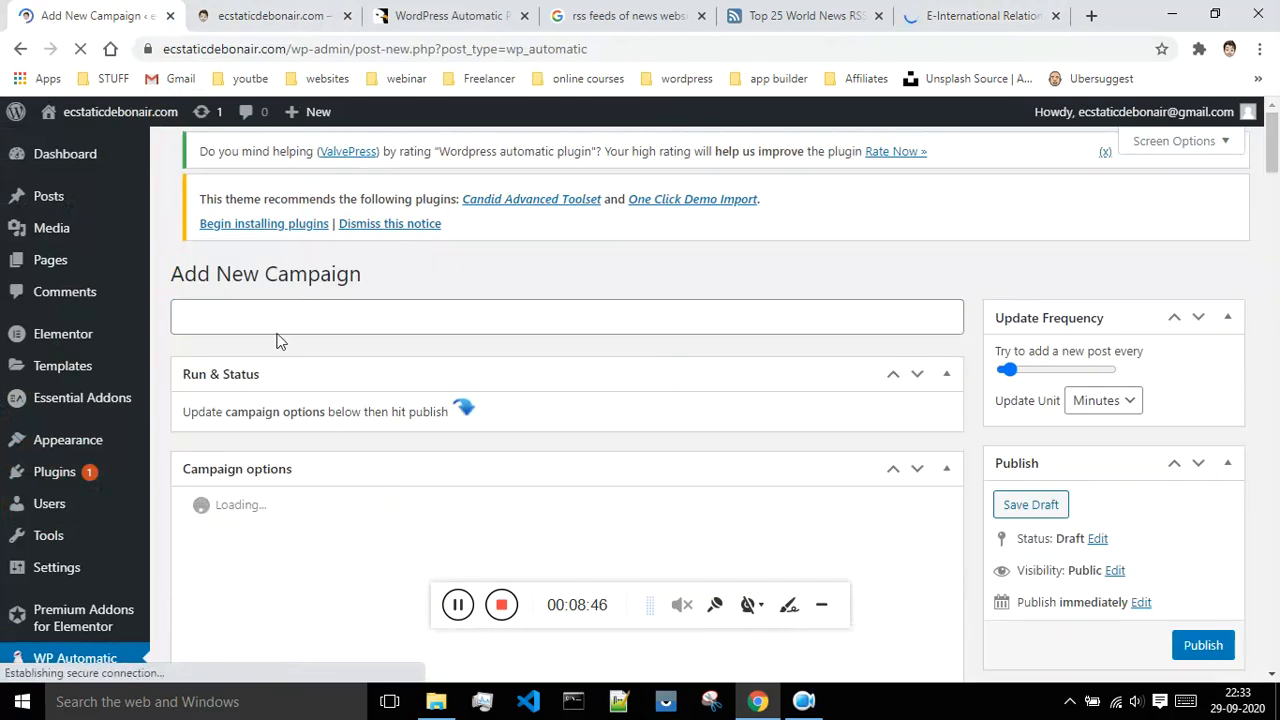
pyautogui.click(271, 314)
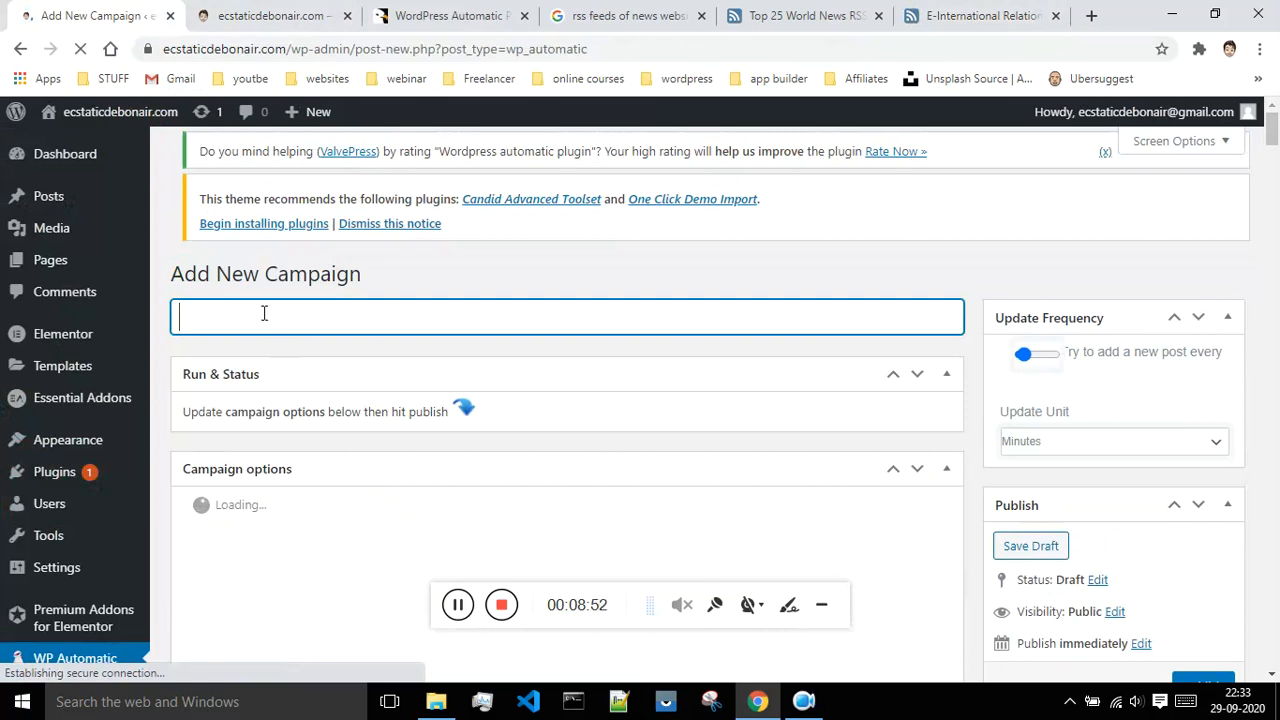
pyautogui.write('news 2')
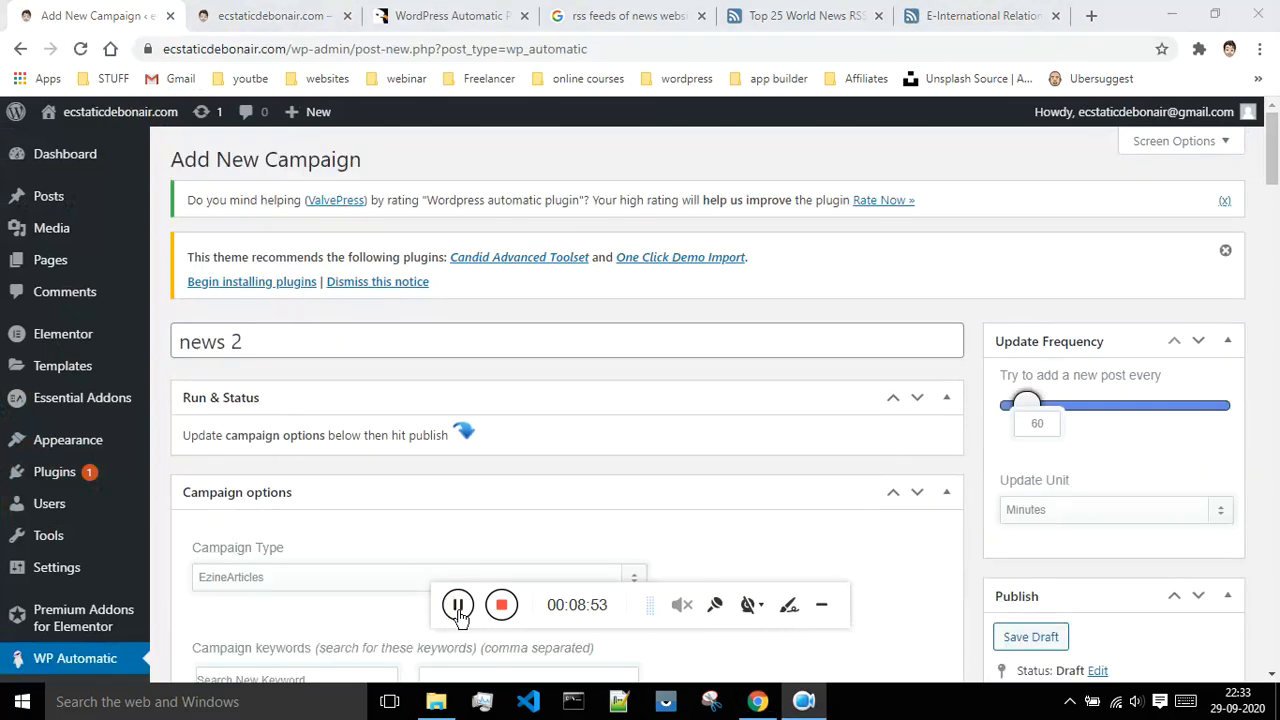
pyautogui.scroll(-2, 631, 371)
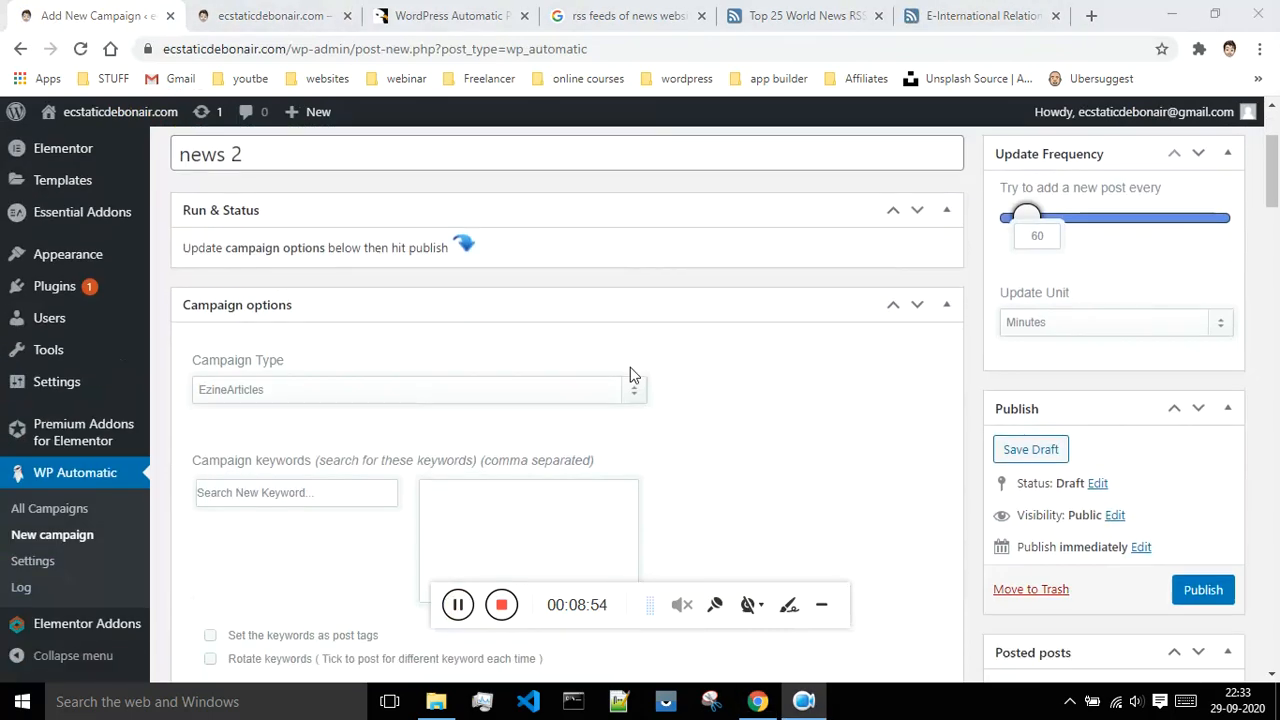
pyautogui.click(632, 397)
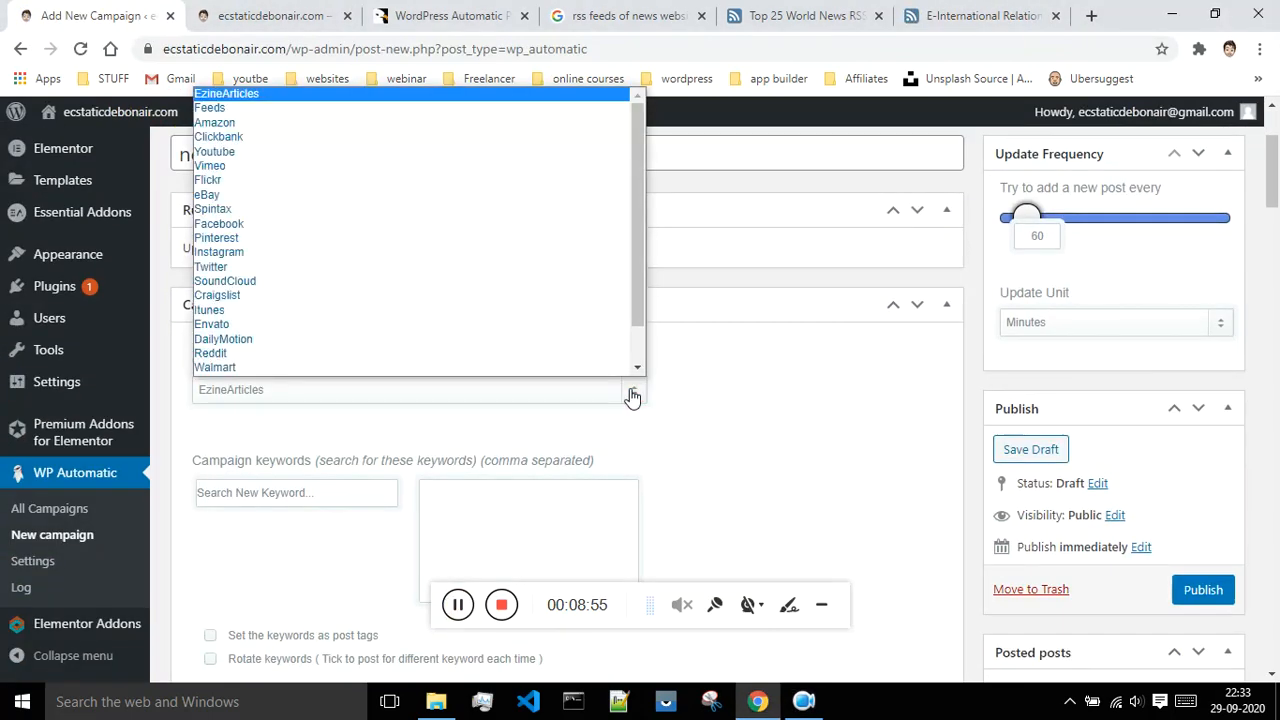
pyautogui.click(357, 112)
pyautogui.scroll(-2, 735, 391)
pyautogui.click(265, 401)
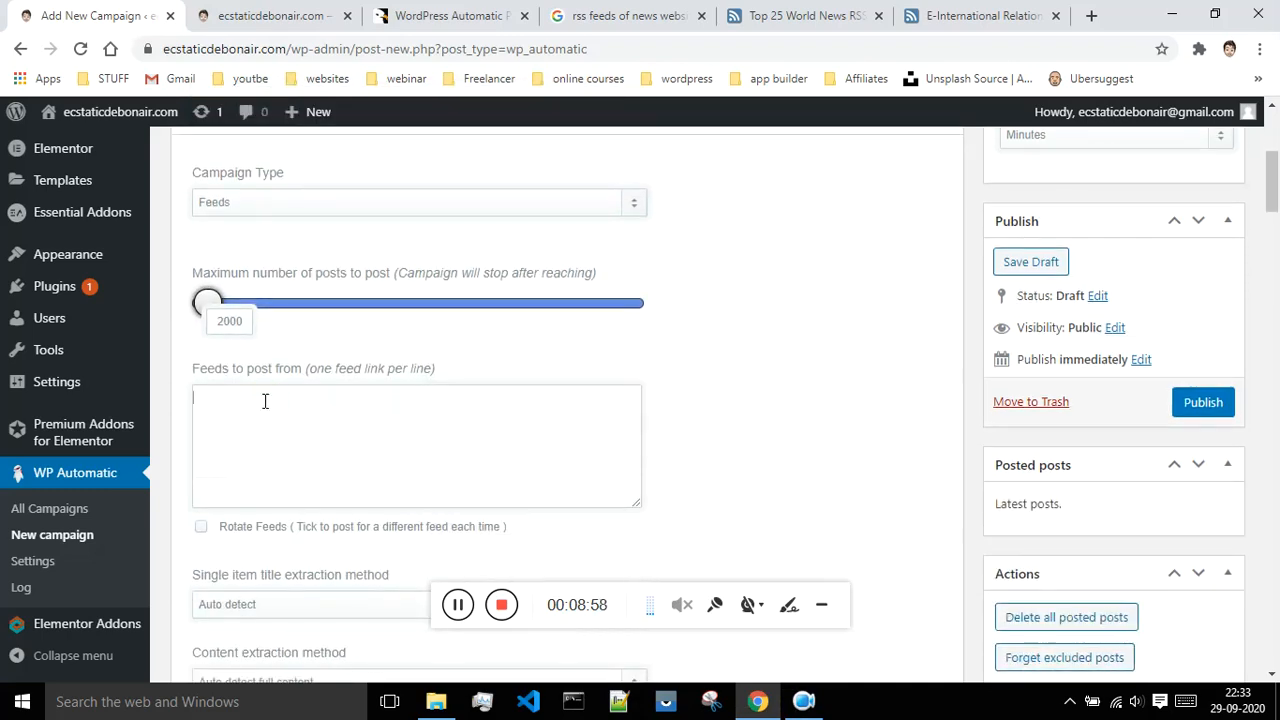
pyautogui.hotkey('ctrl', 'v')
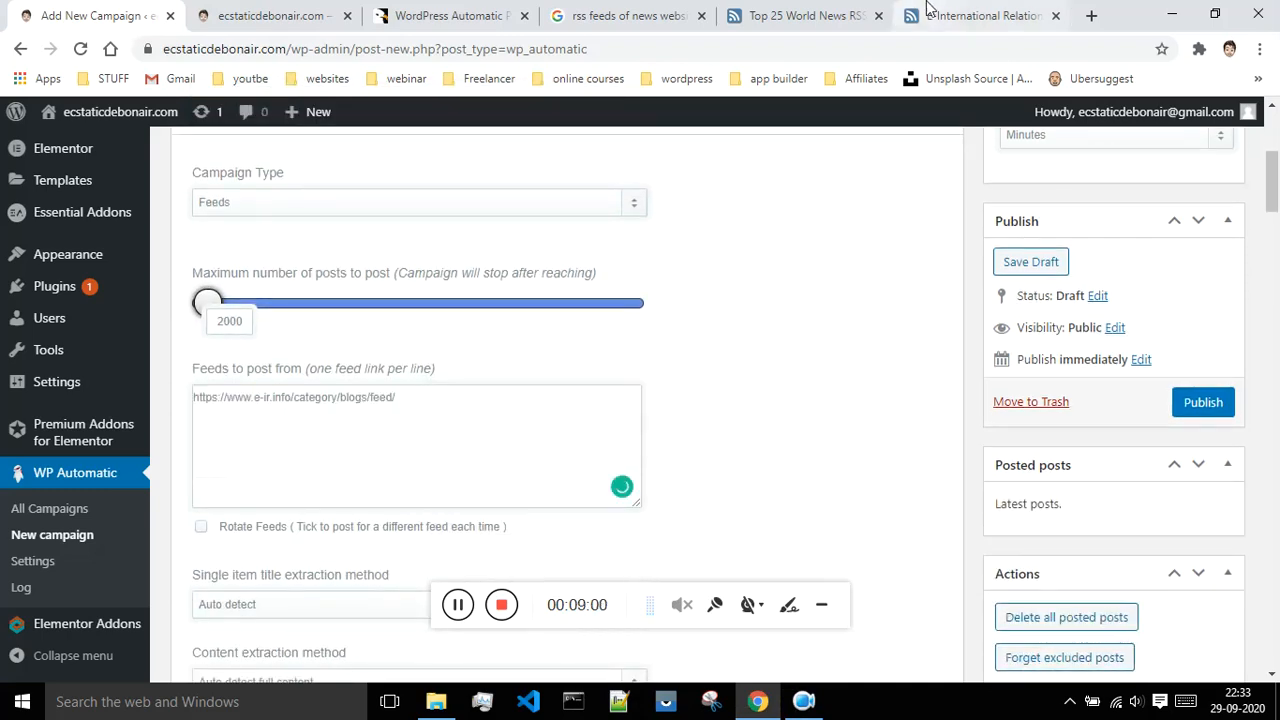
# Step: Open the Global Issues feed from Feedspot's world news list and copy its feed URL
pyautogui.click(812, 12)
pyautogui.scroll(-3, 757, 286)
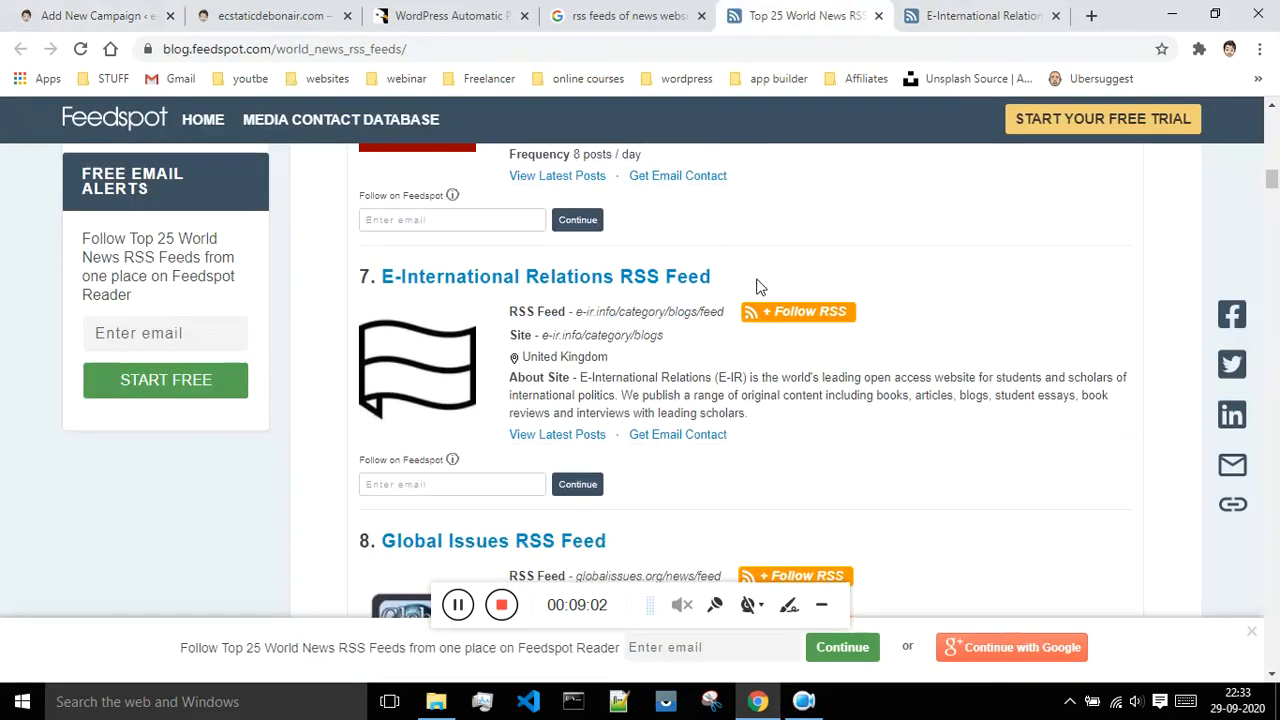
pyautogui.click(777, 343)
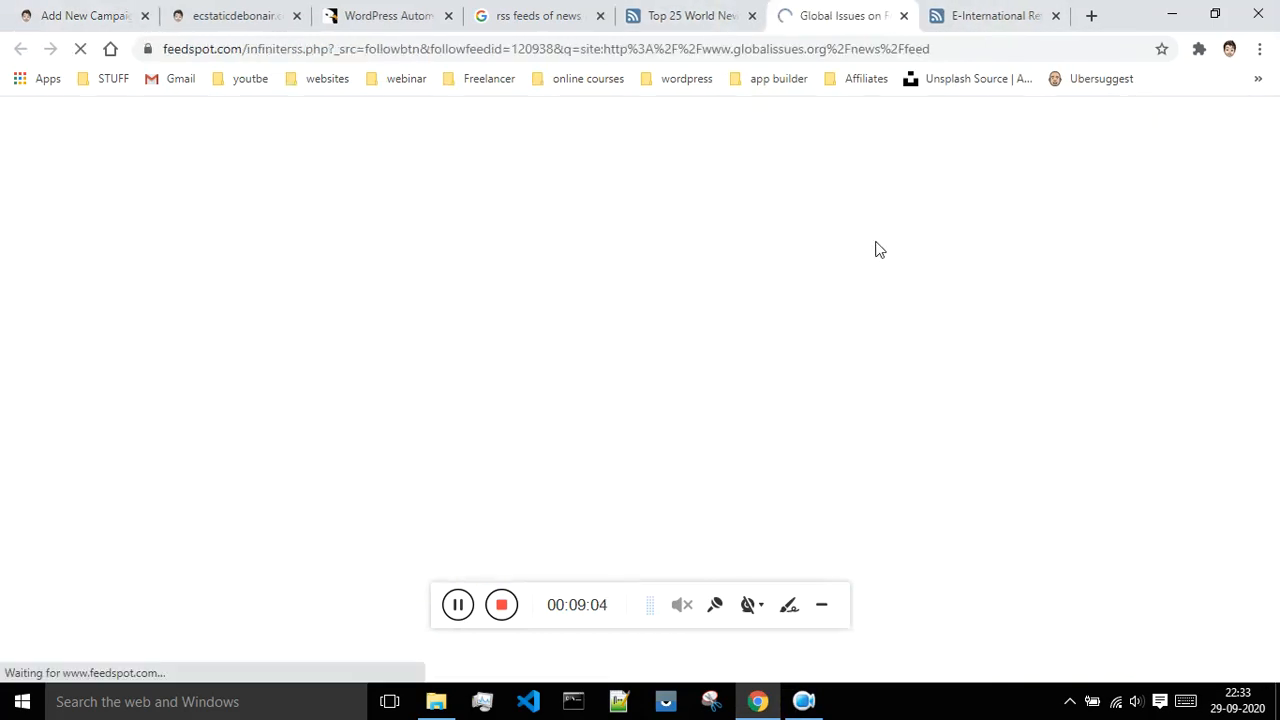
pyautogui.moveTo(392, 118); pyautogui.dragTo(162, 117)
pyautogui.hotkey('ctrl', 'c')
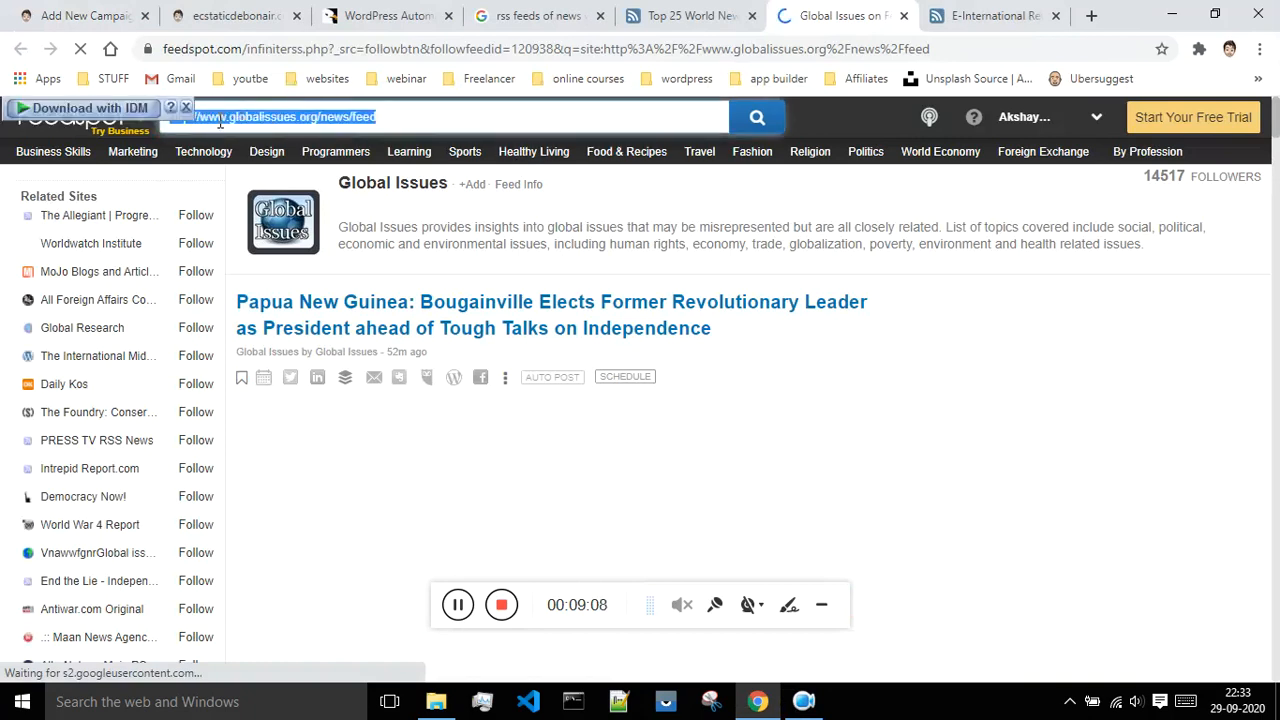
pyautogui.click(230, 15)
pyautogui.click(80, 10)
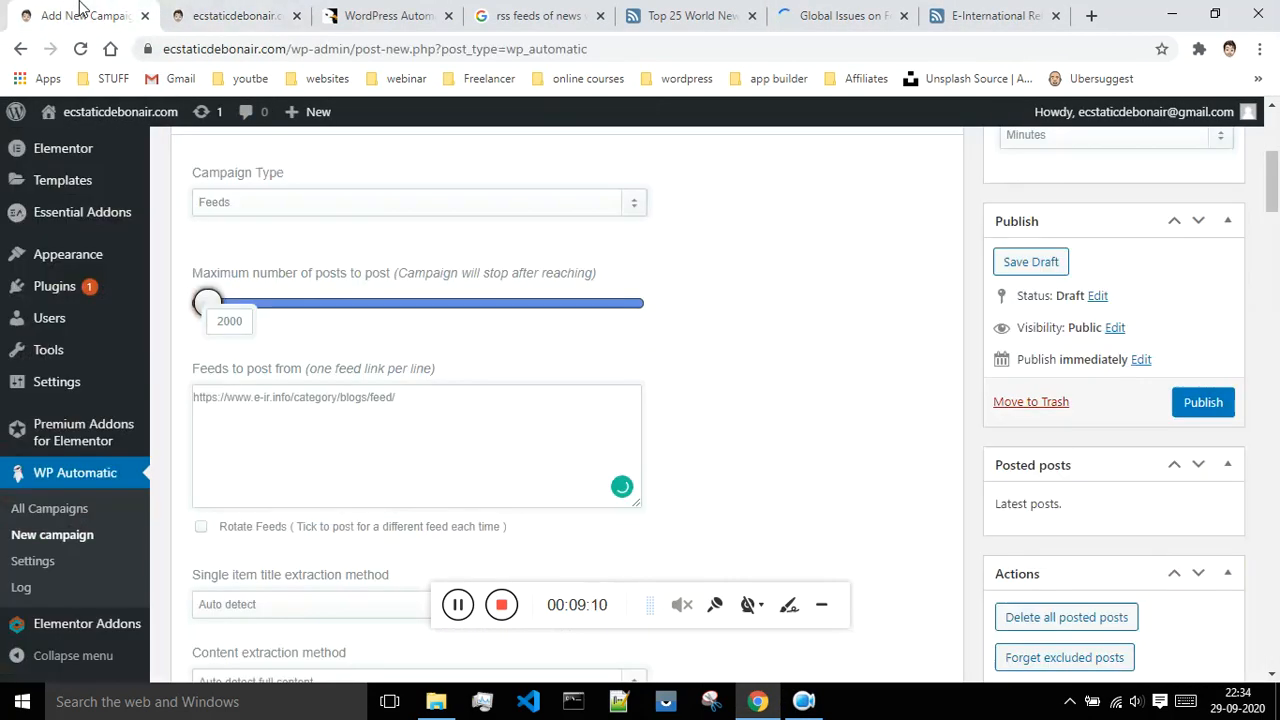
pyautogui.click(436, 400)
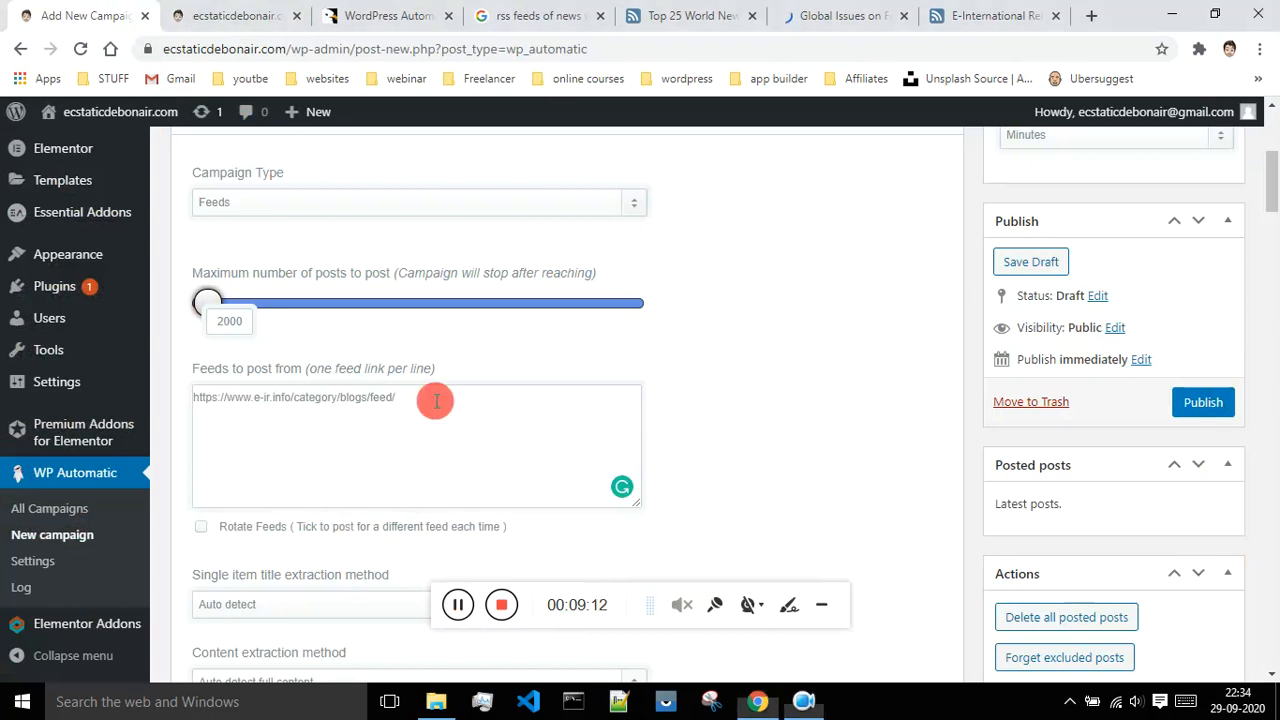
pyautogui.hotkey('ctrl', 'v')
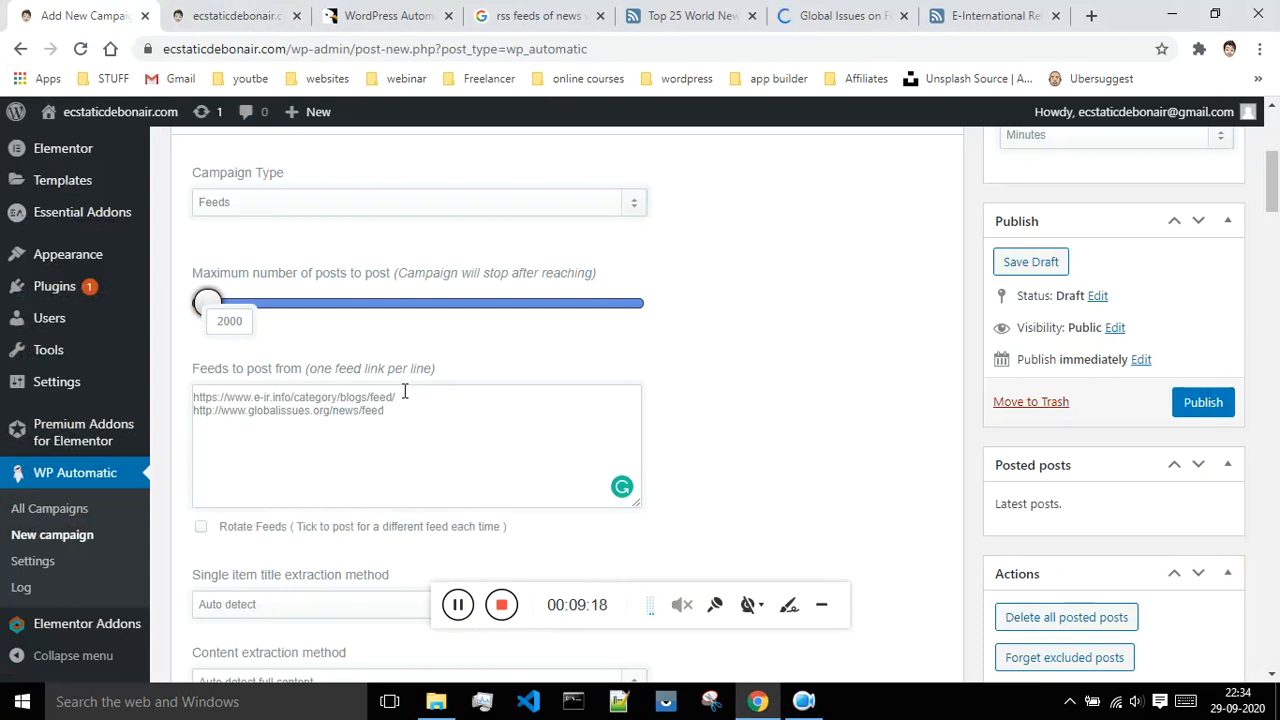
# Step: Remove the two unwanted text fragments from the news 2 campaign's post template
pyautogui.scroll(-4, 409, 428)
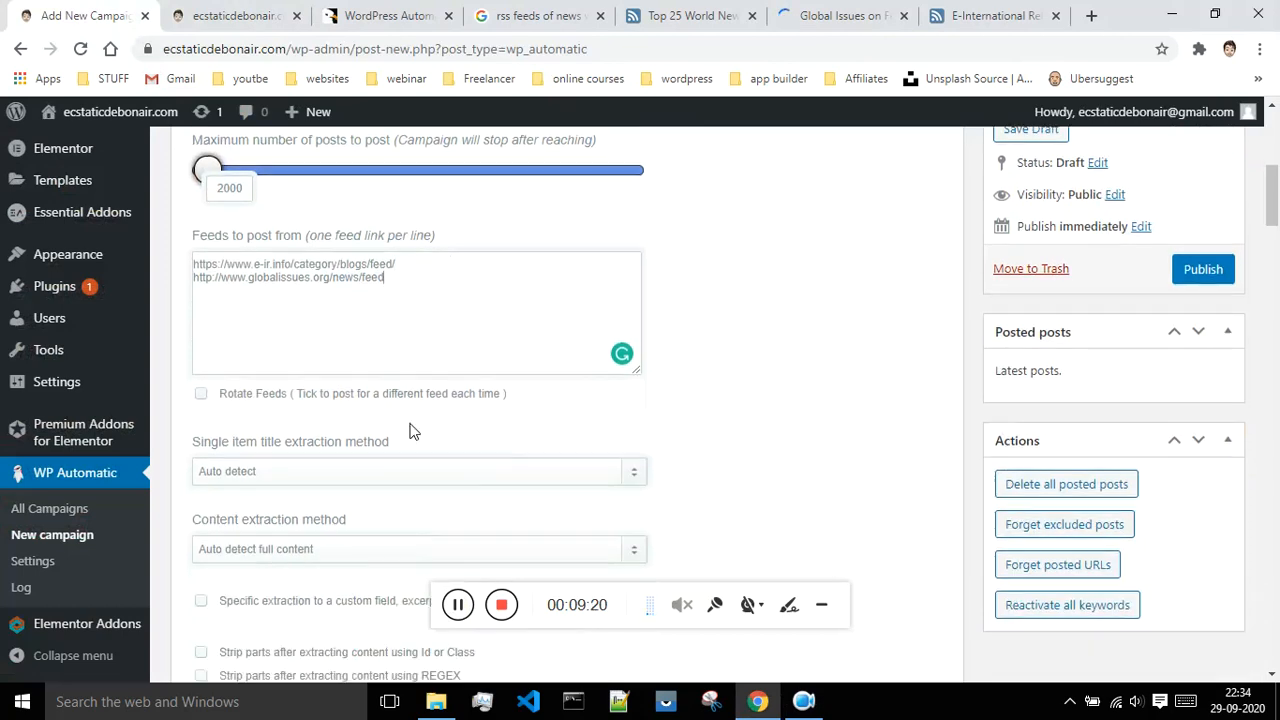
pyautogui.scroll(-9, 649, 390)
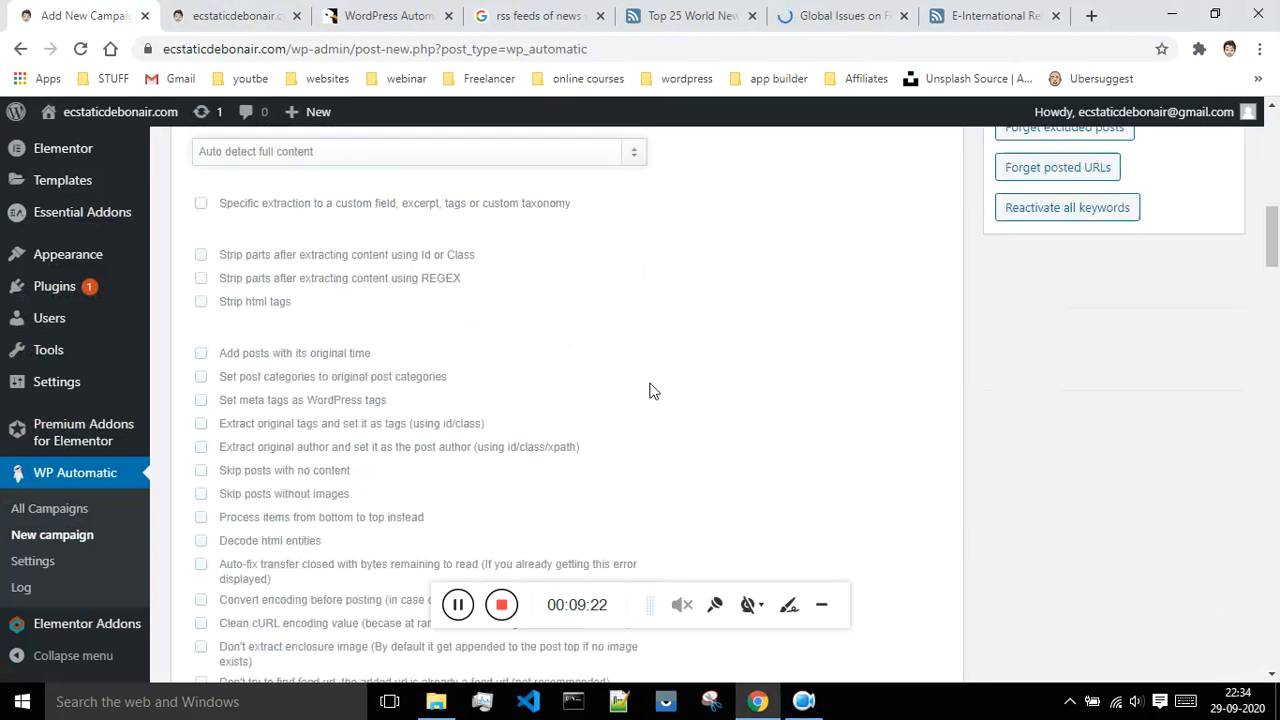
pyautogui.moveTo(229, 377); pyautogui.dragTo(171, 377)
pyautogui.press('BackSpace')
pyautogui.moveTo(274, 408); pyautogui.dragTo(186, 408)
pyautogui.press('BackSpace')
# Step: Assign the news 2 campaign's posts to the "first post" category
pyautogui.scroll(-4, 525, 408)
pyautogui.scroll(-6, 523, 406)
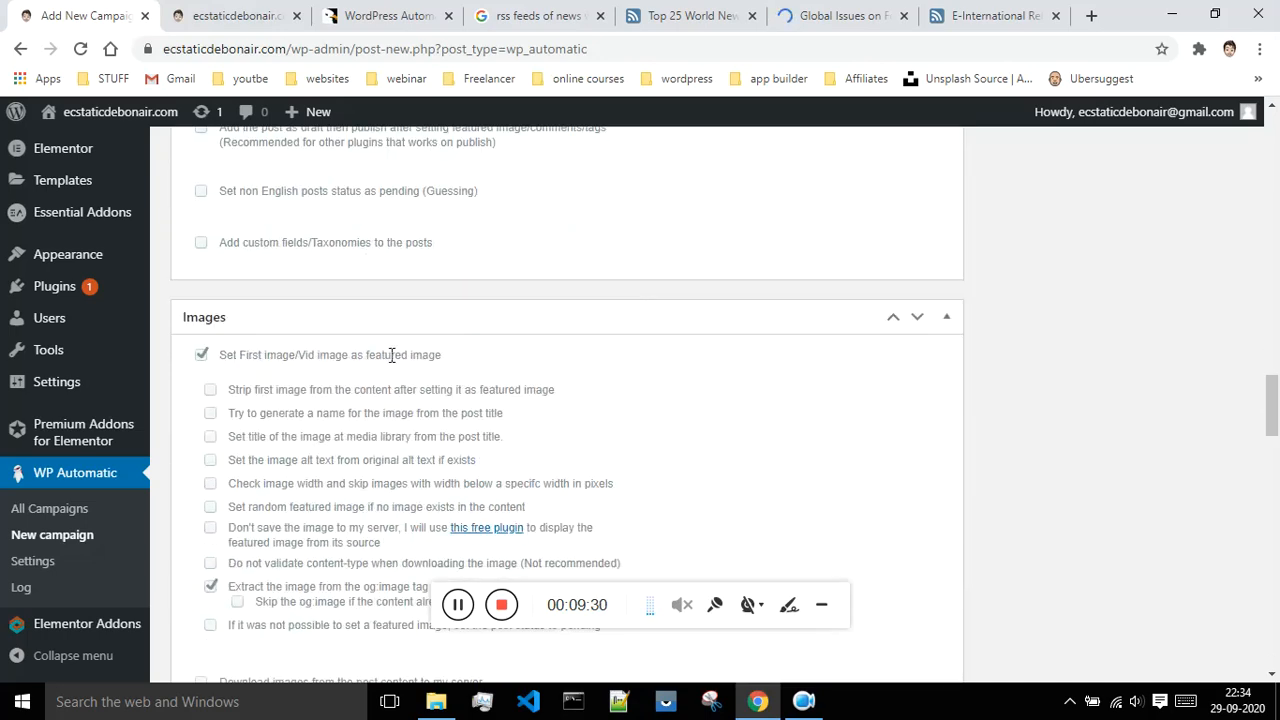
pyautogui.scroll(-2, 375, 340)
pyautogui.scroll(-3, 340, 350)
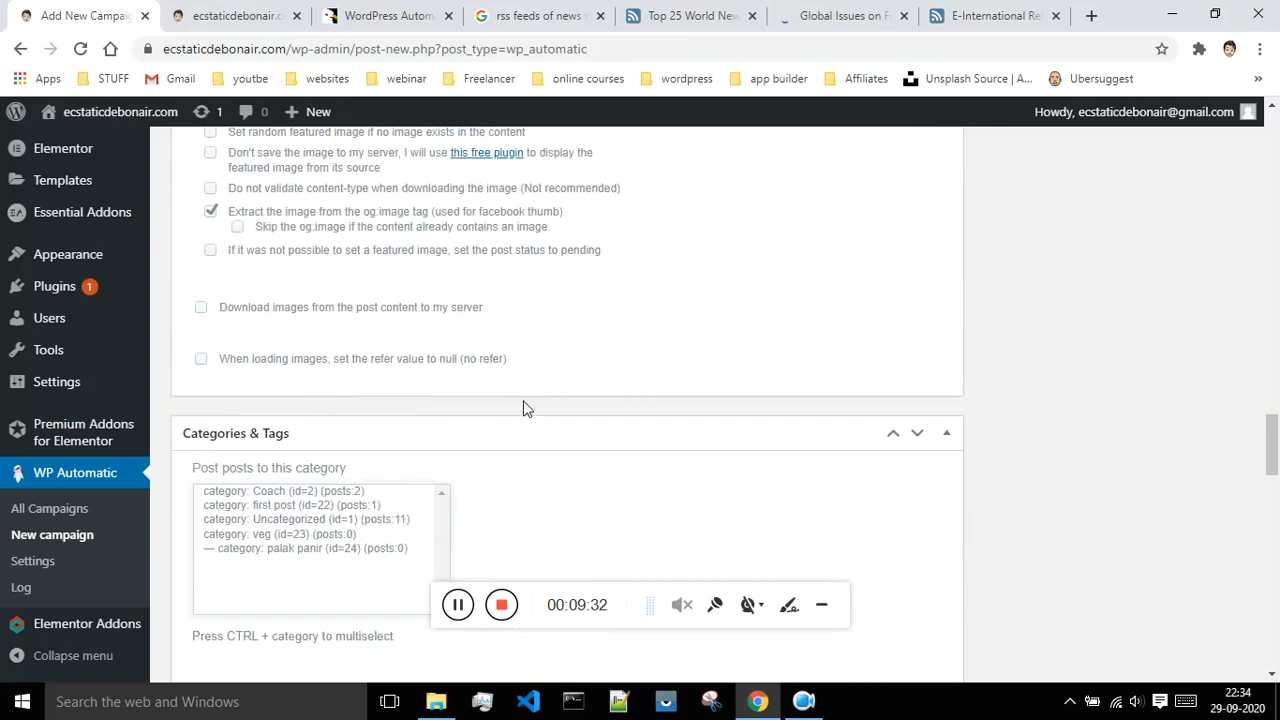
pyautogui.scroll(-2, 526, 406)
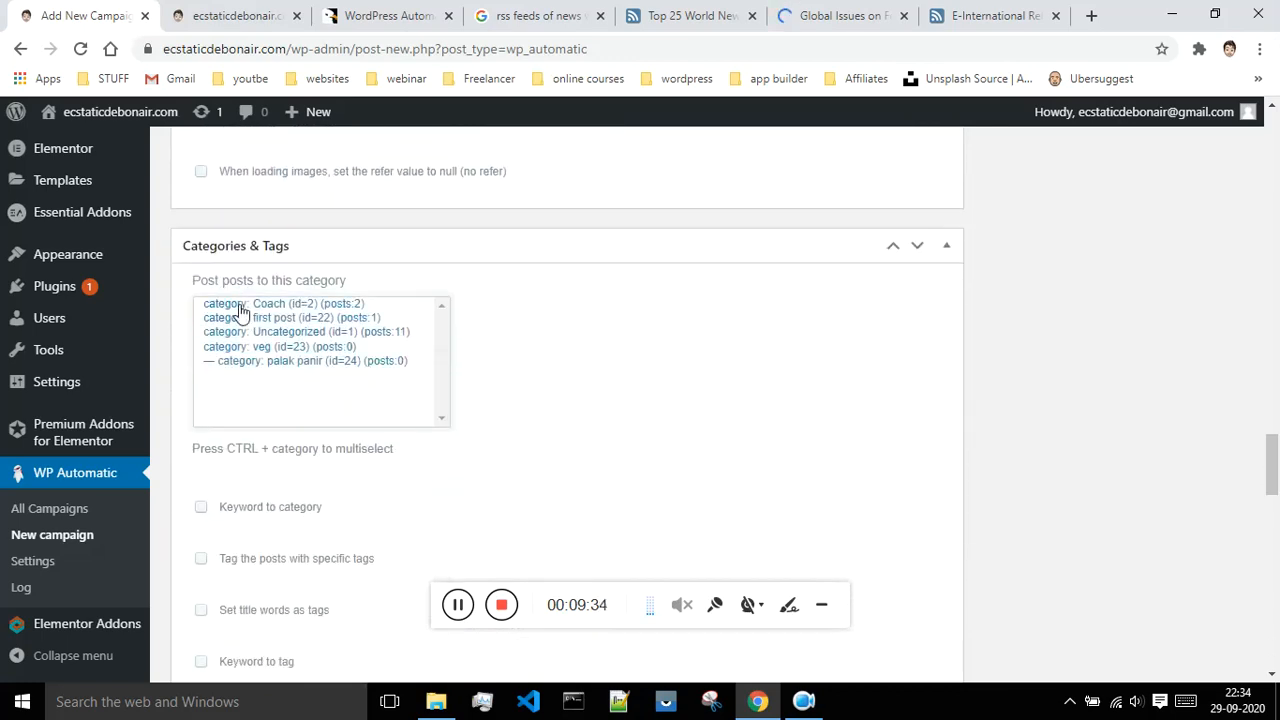
pyautogui.click(240, 318)
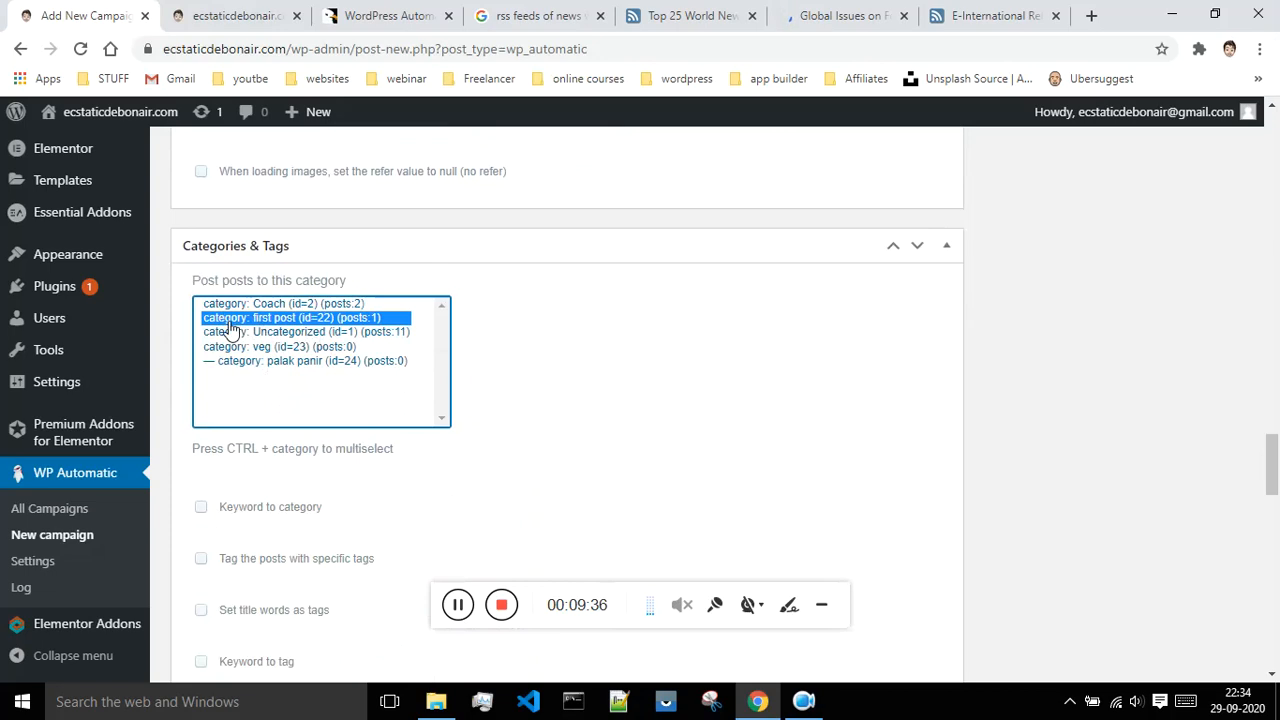
# Step: Set the news 2 campaign to try adding a new post every 23 minutes
pyautogui.scroll(-3, 466, 377)
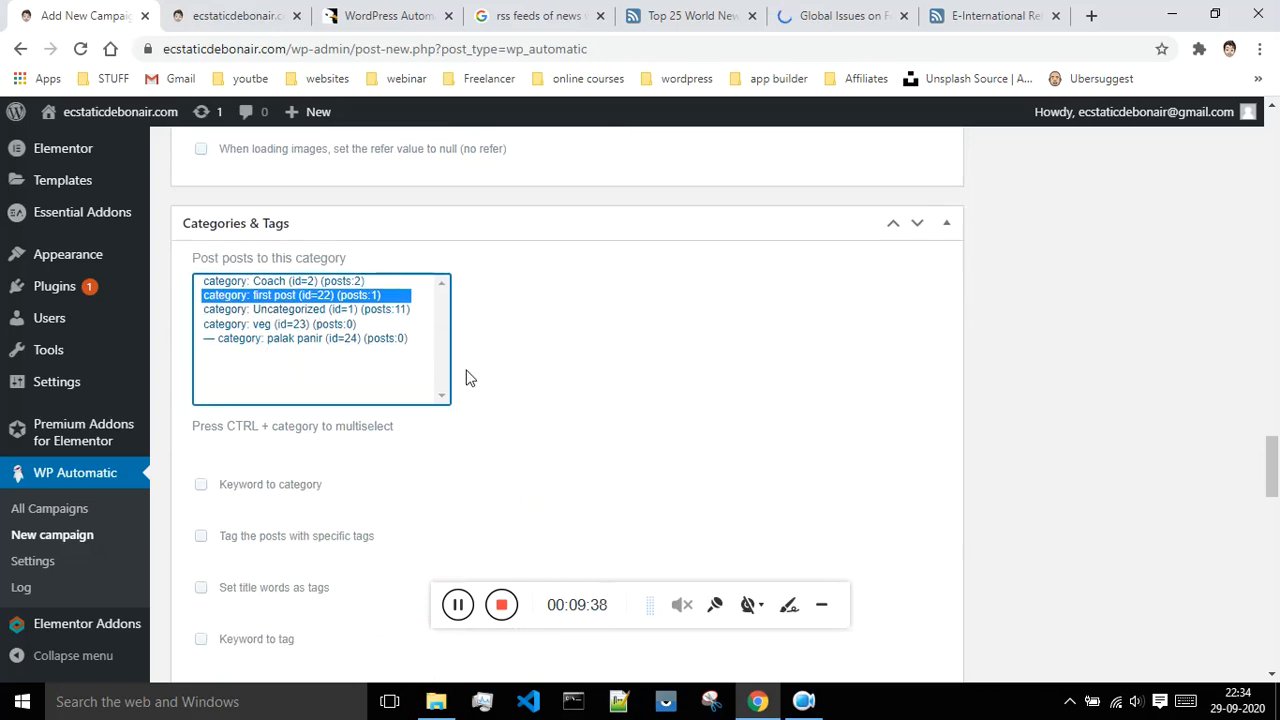
pyautogui.scroll(-2, 466, 378)
pyautogui.scroll(-9, 466, 380)
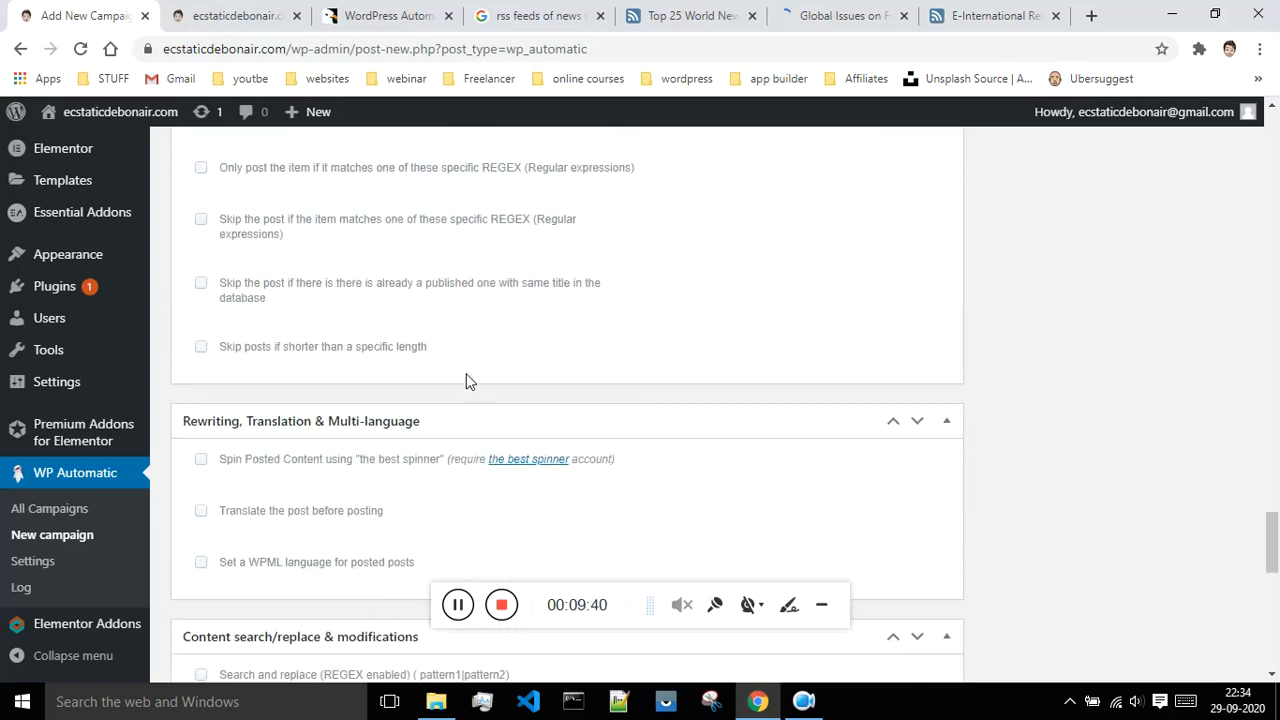
pyautogui.scroll(20, 475, 387)
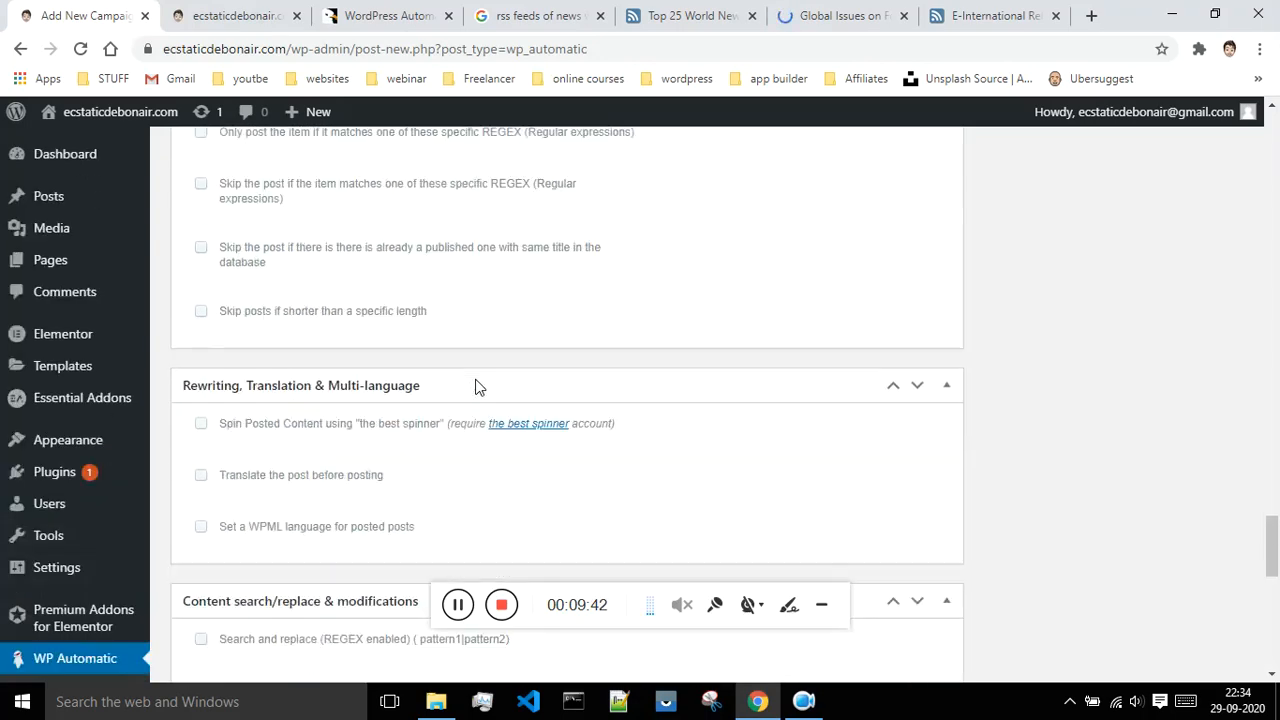
pyautogui.scroll(5, 476, 387)
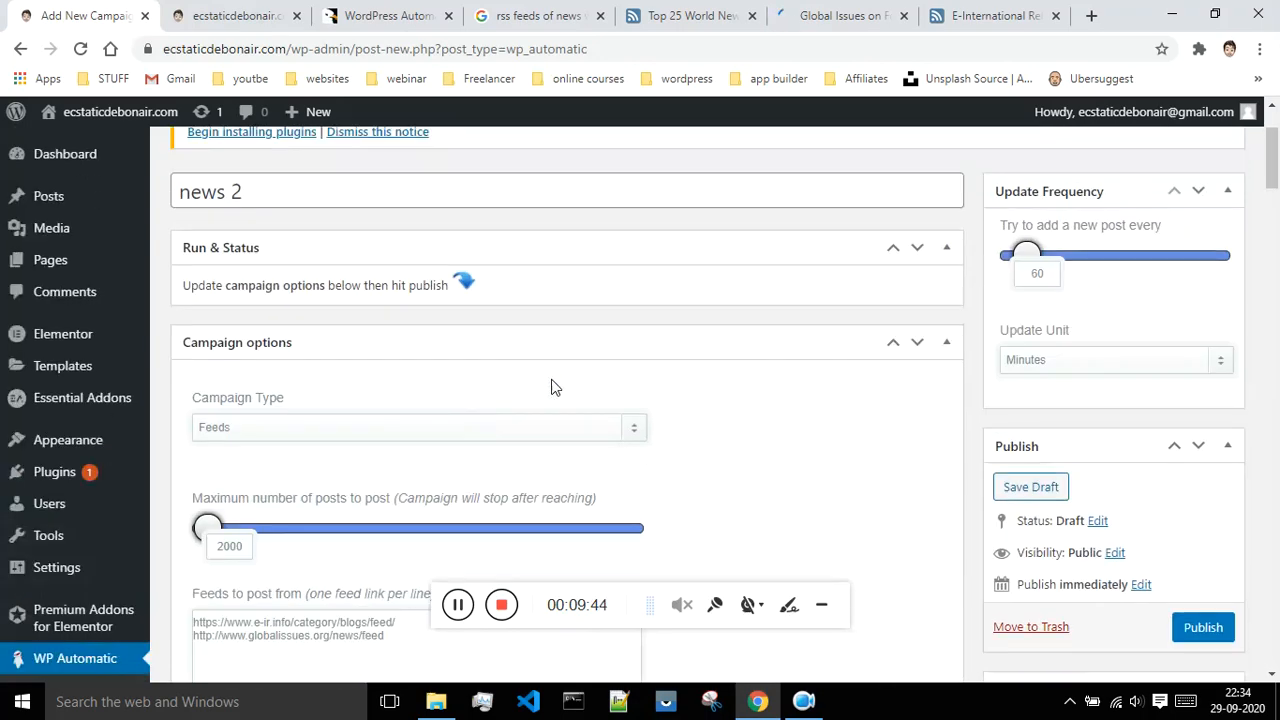
pyautogui.scroll(-1, 551, 386)
pyautogui.moveTo(1030, 160); pyautogui.dragTo(1026, 160)
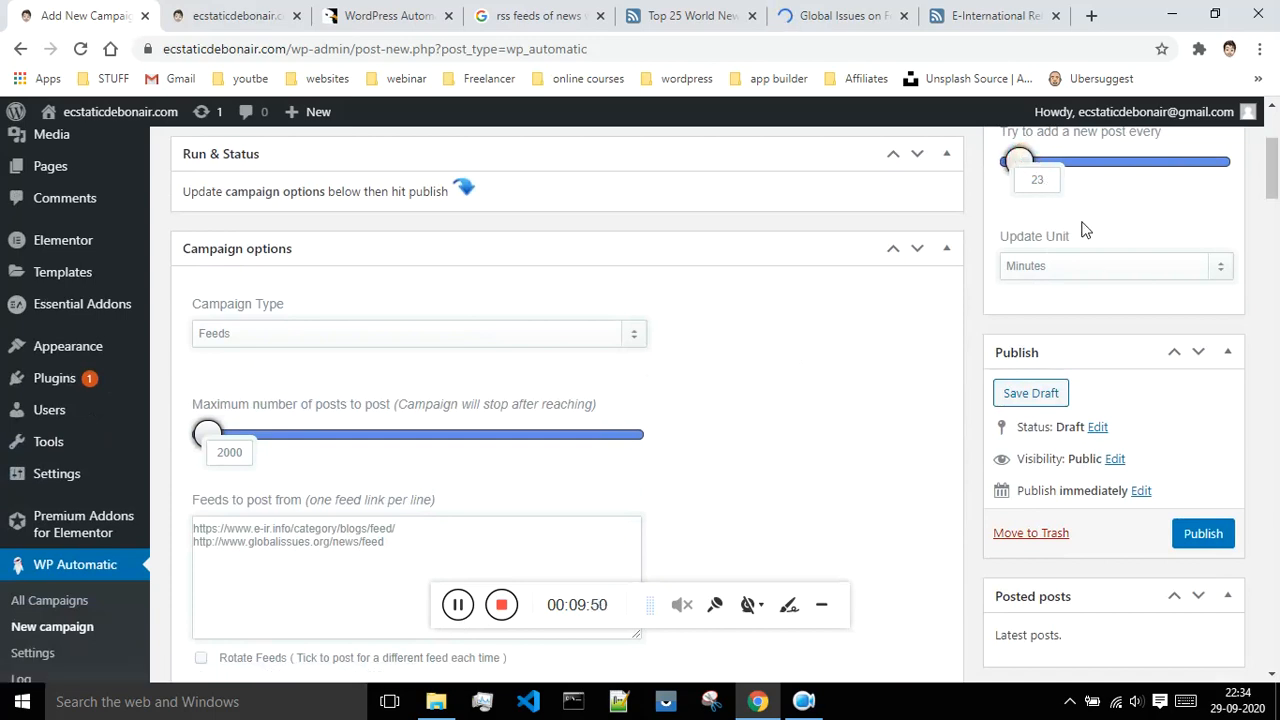
# Step: Publish the news 2 campaign and run it manually to fetch a post from its feeds
pyautogui.click(1202, 534)
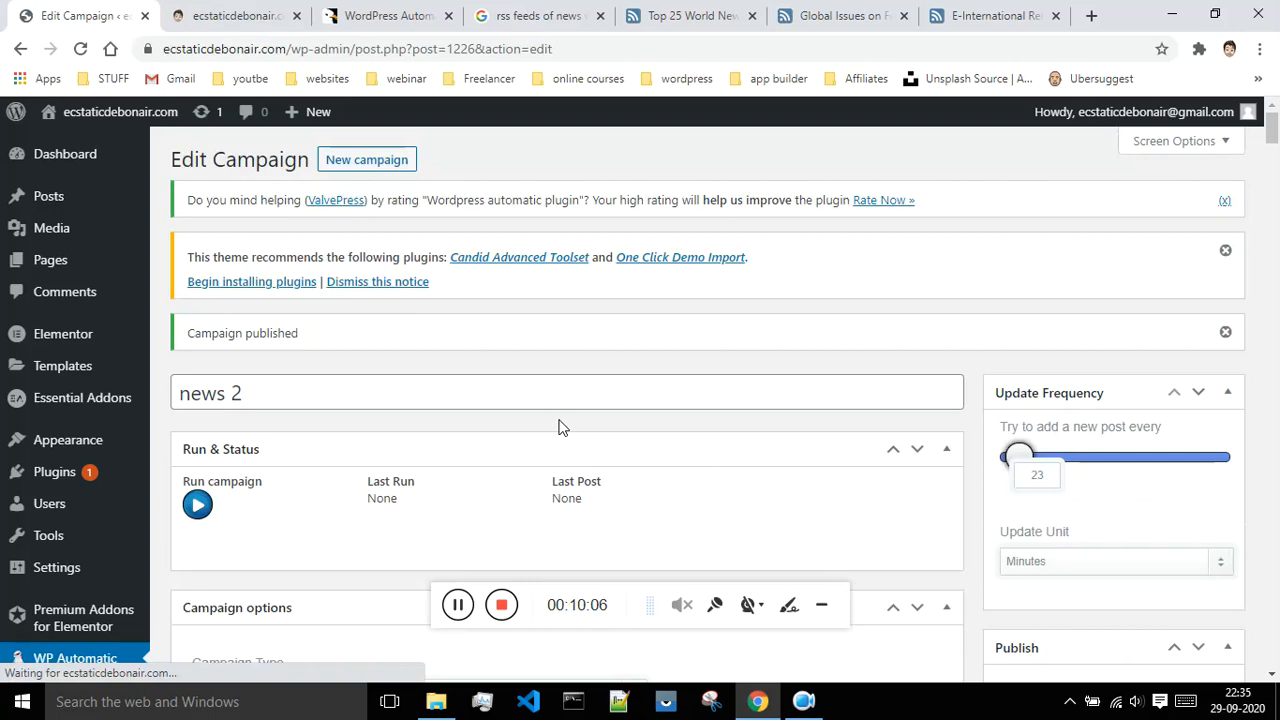
pyautogui.click(197, 505)
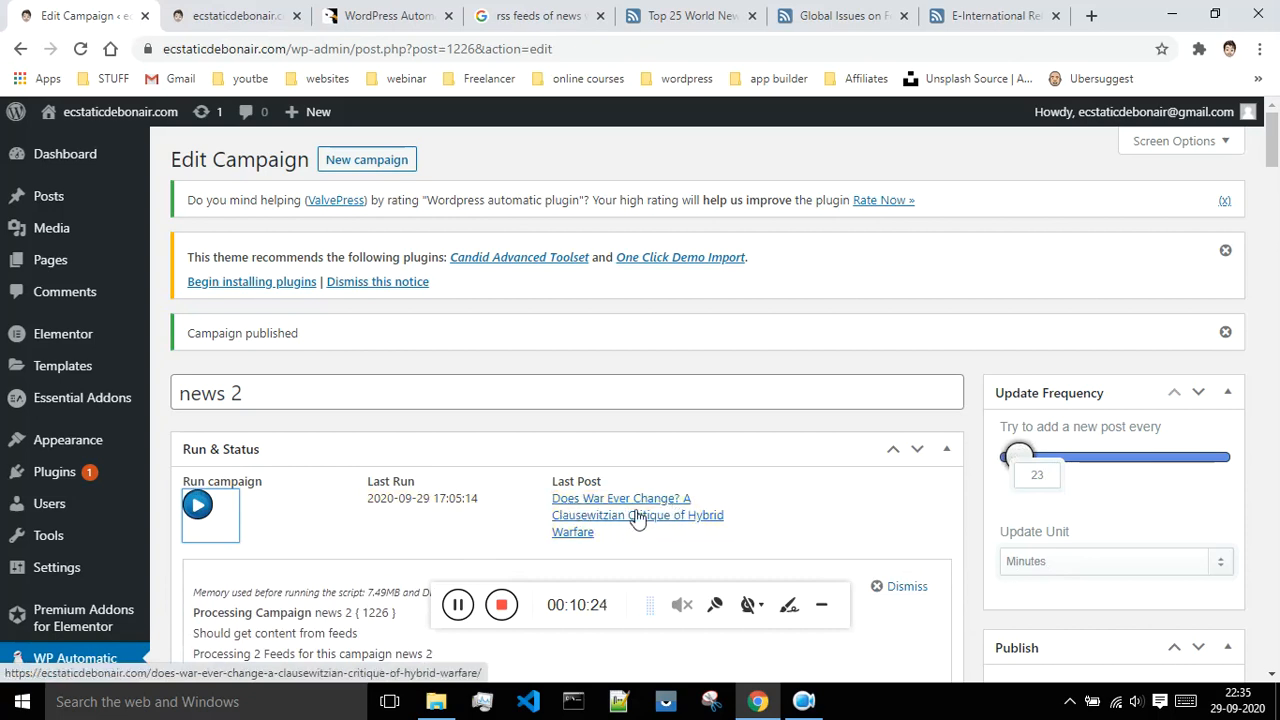
# Step: Examine how the campaign's latest post and the other imported news appear across the site's home page sections
pyautogui.click(637, 515)
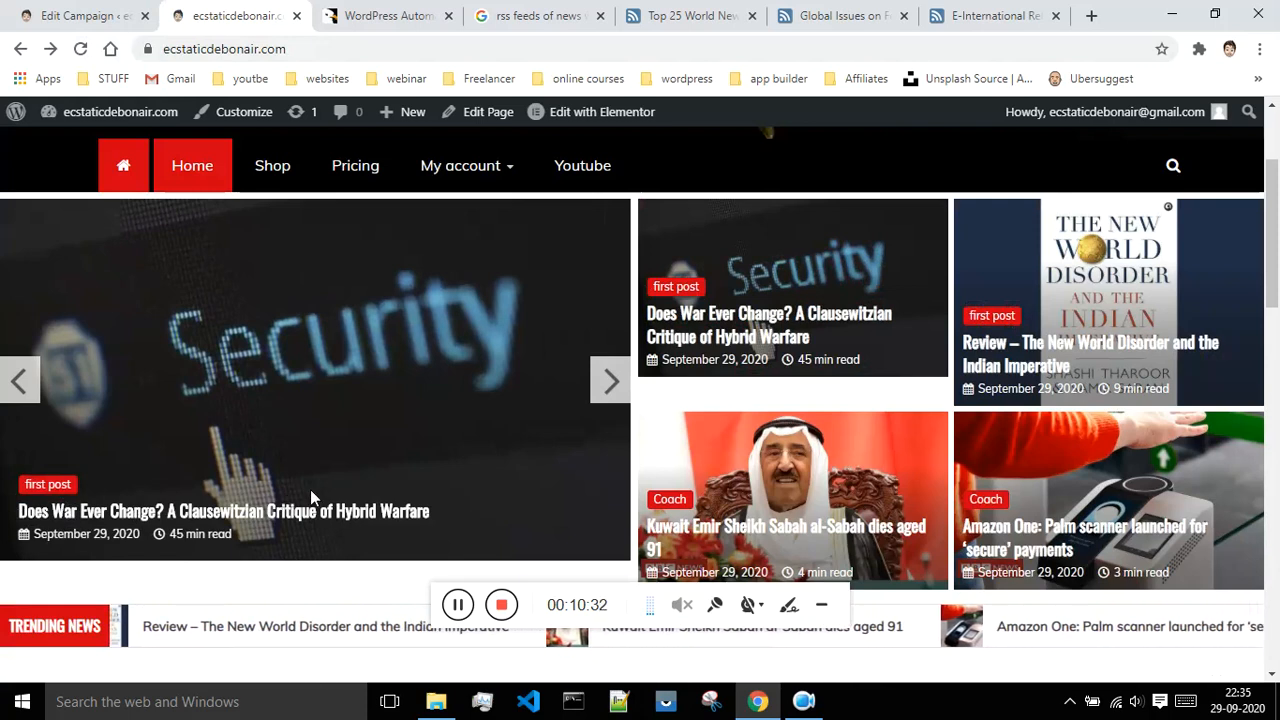
pyautogui.scroll(-2, 266, 394)
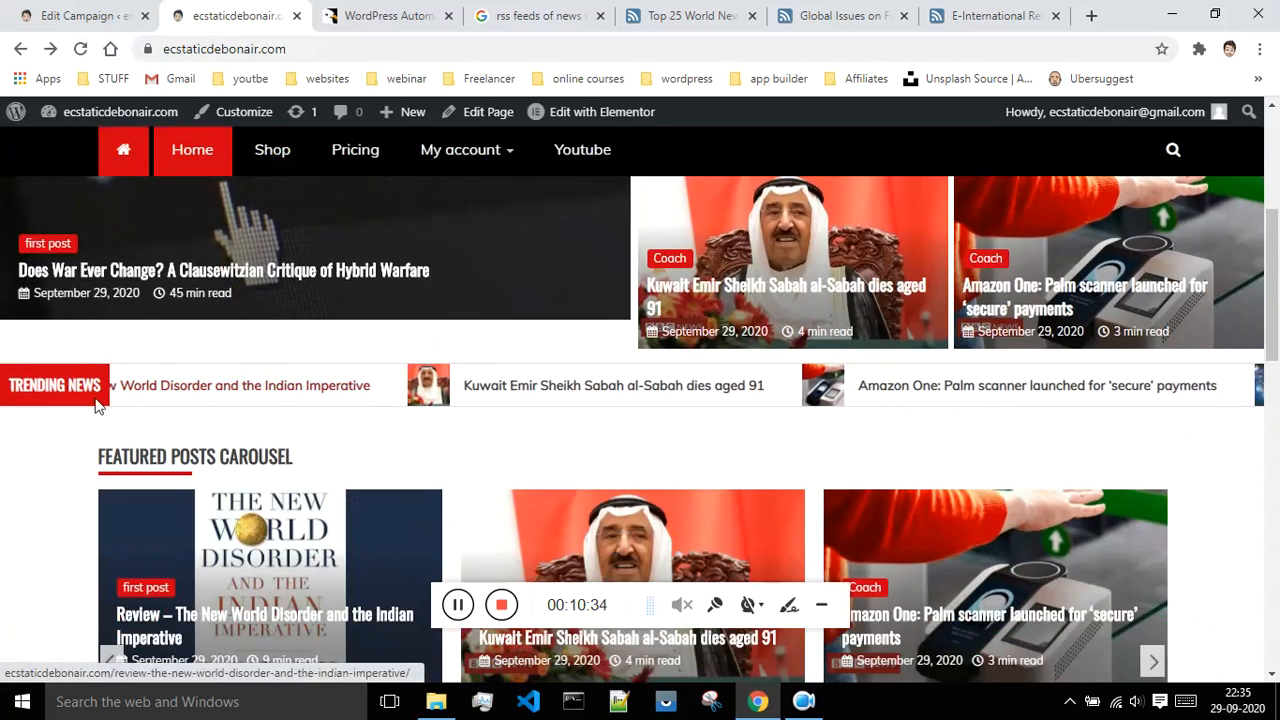
pyautogui.scroll(-8, 485, 410)
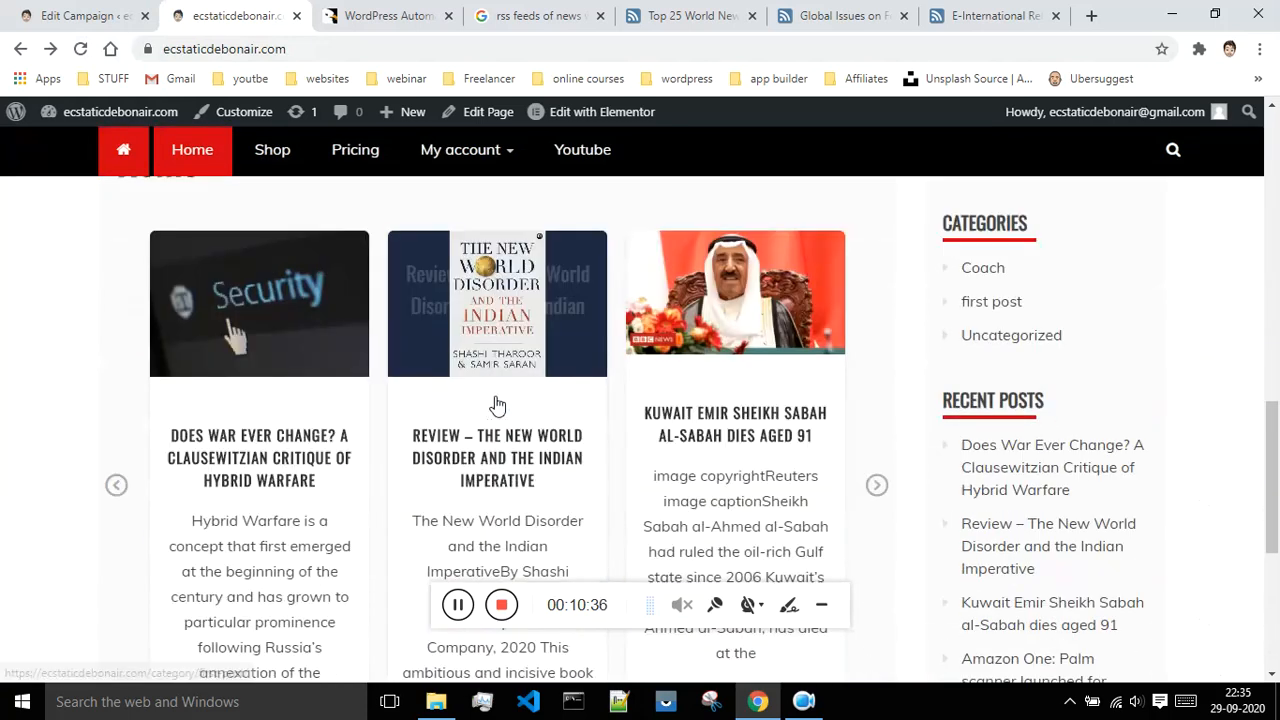
pyautogui.scroll(3, 497, 405)
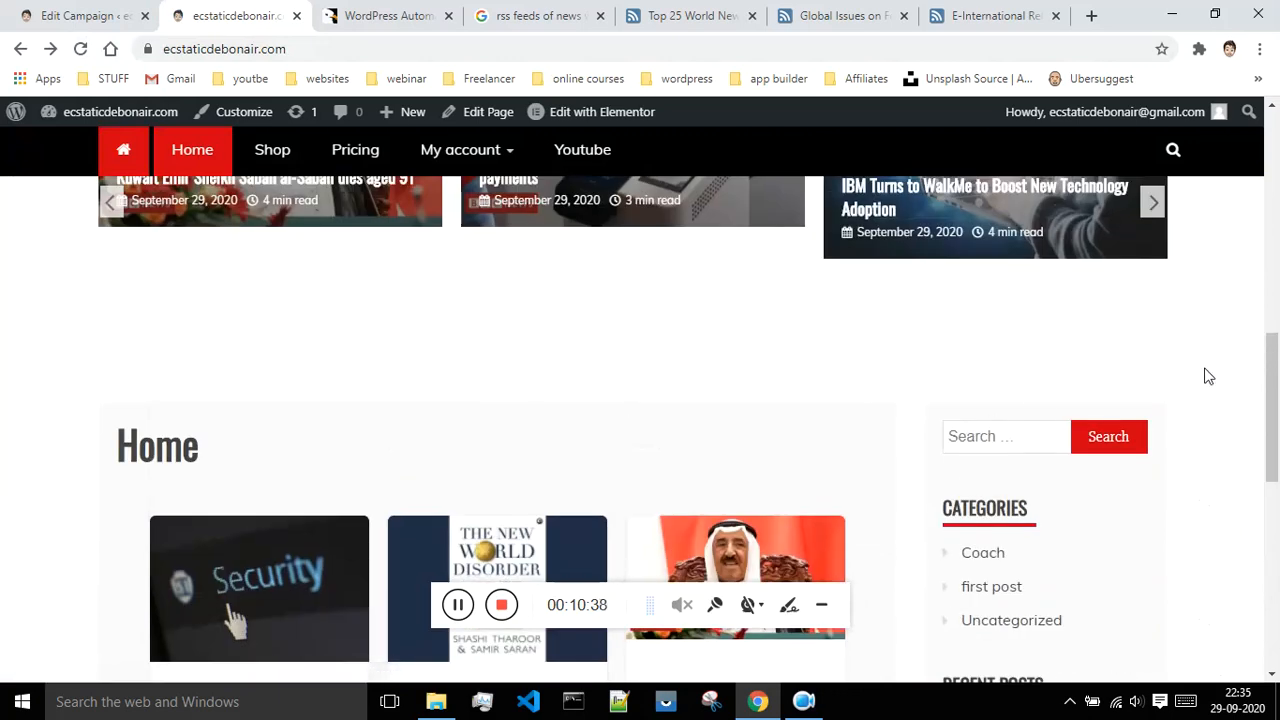
pyautogui.scroll(-5, 1209, 390)
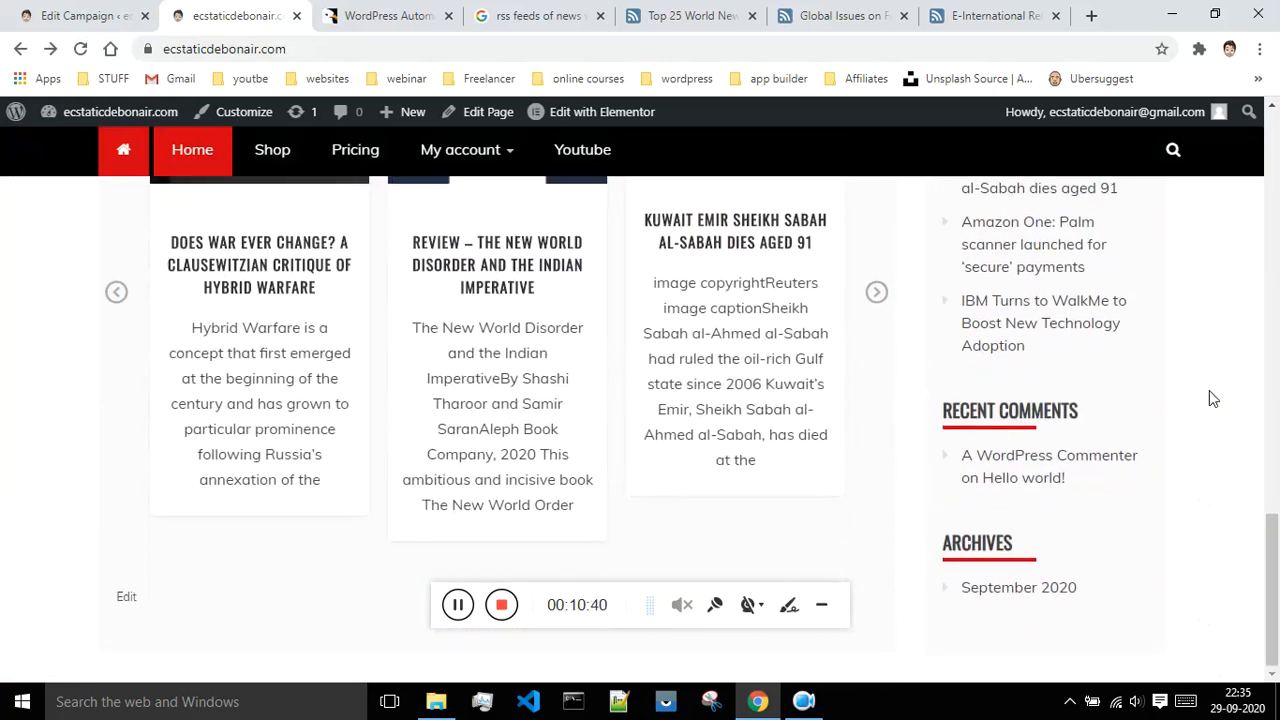
pyautogui.scroll(5, 1209, 392)
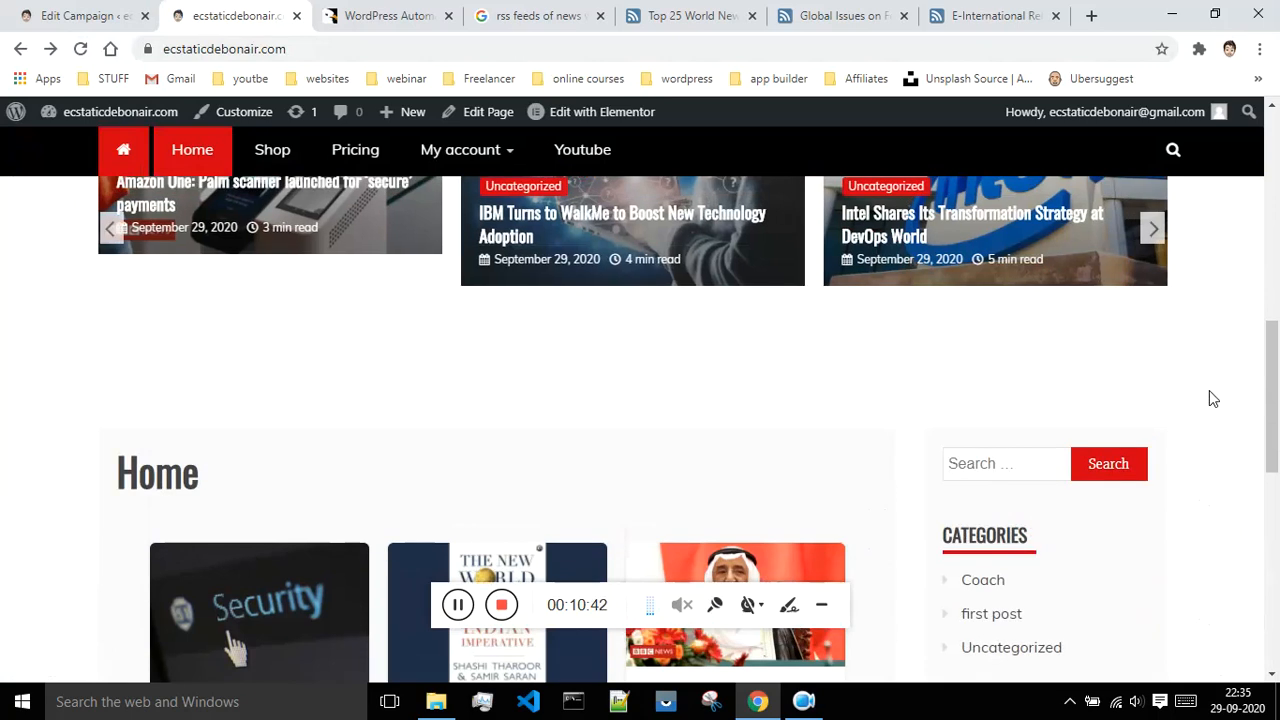
pyautogui.moveTo(626, 120)
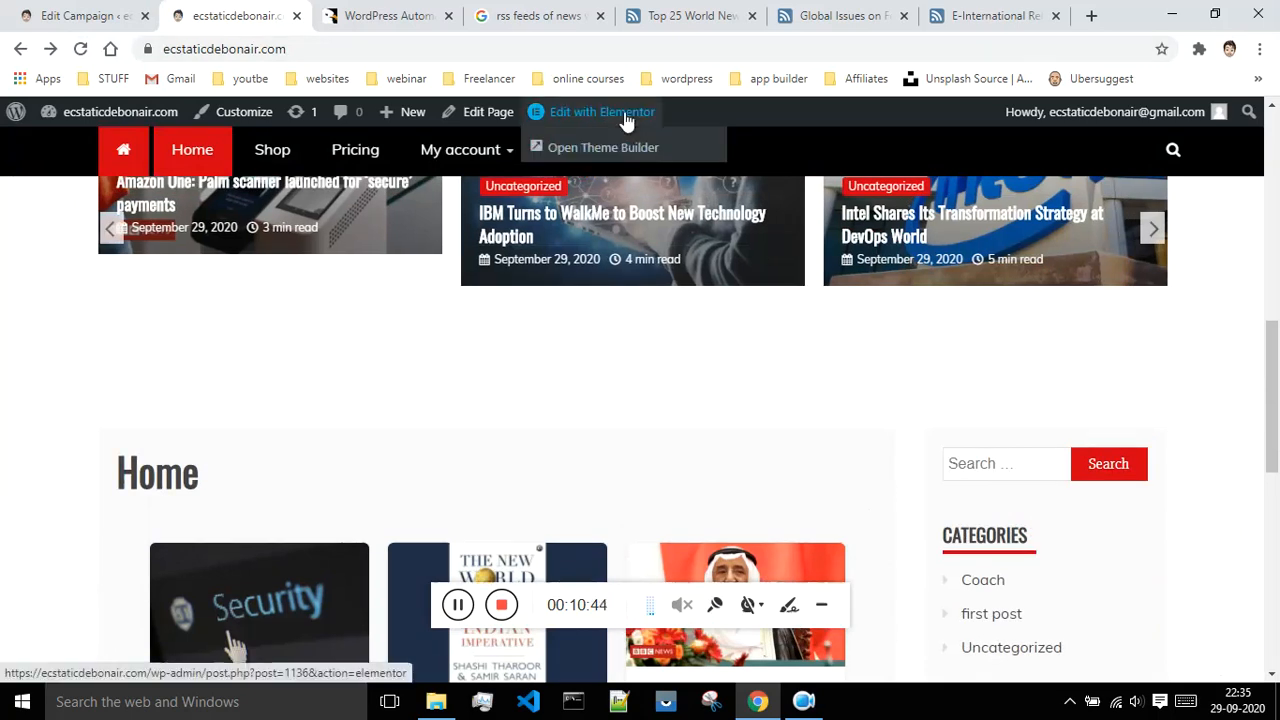
pyautogui.scroll(10, 389, 297)
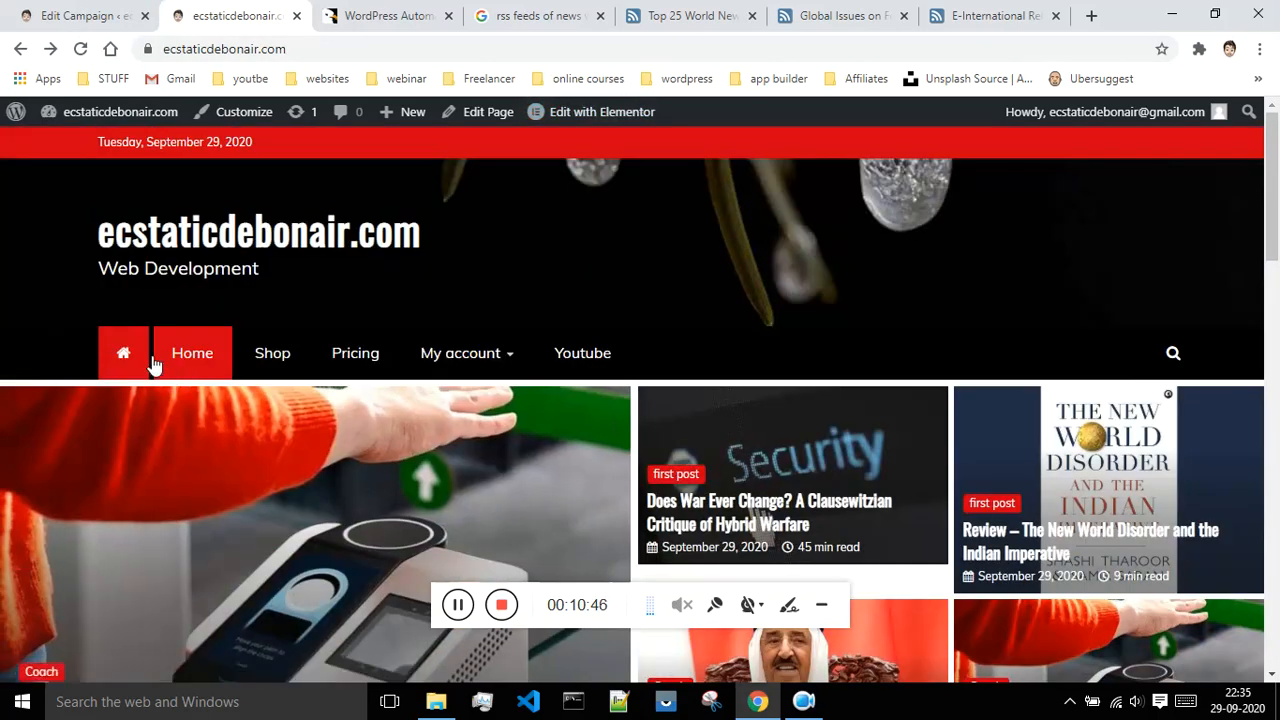